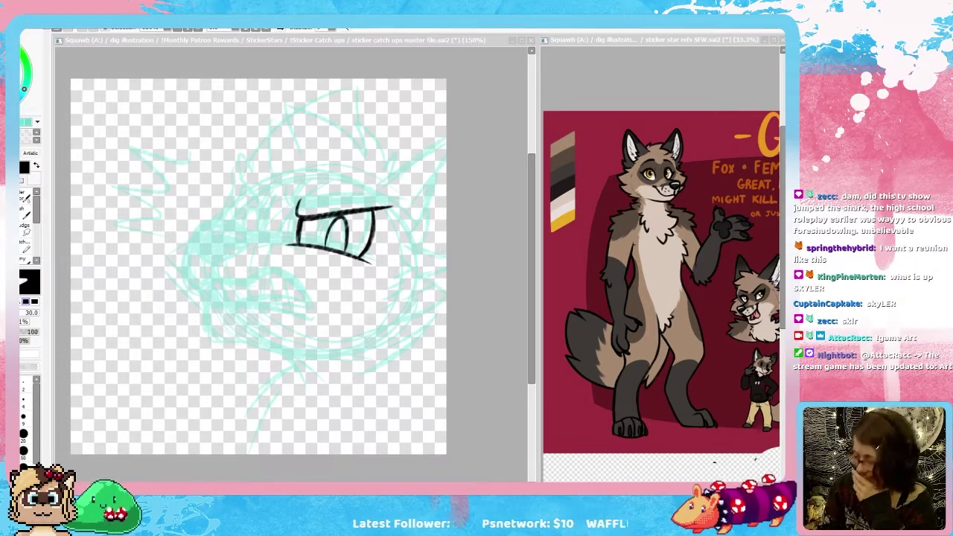
# Step: Erase the iris lines inside the eye of the snarling head on the main canvas
pyautogui.click(478, 299)
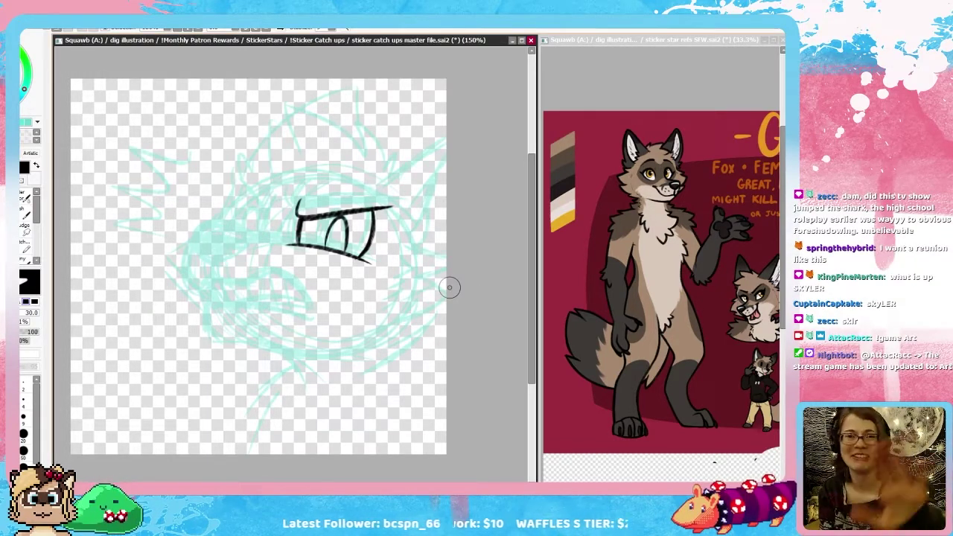
pyautogui.moveTo(346, 230); pyautogui.dragTo(332, 225)
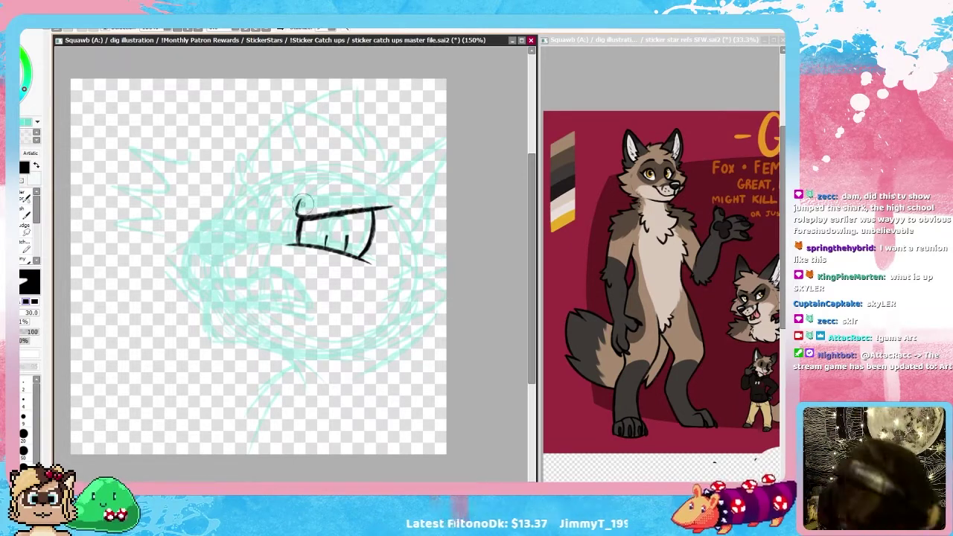
pyautogui.moveTo(326, 237); pyautogui.dragTo(352, 244)
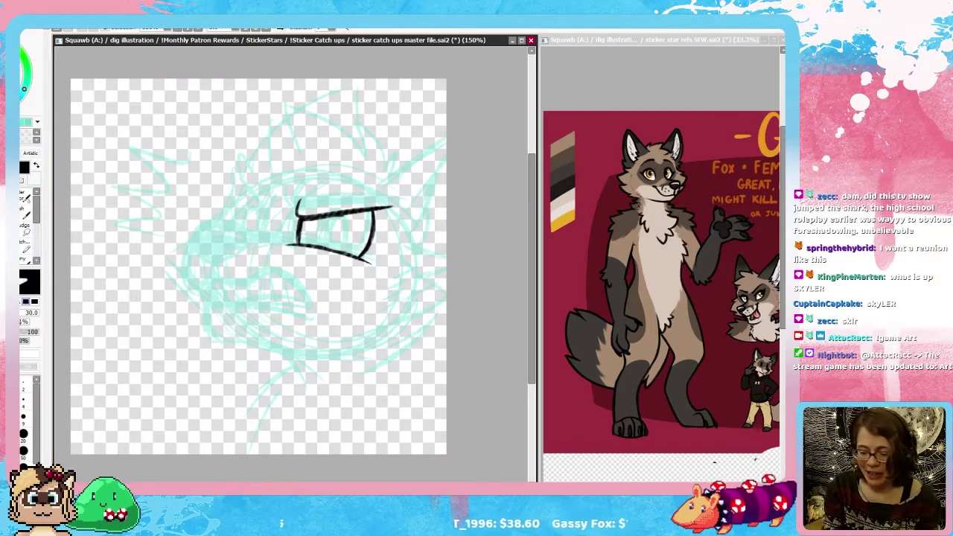
pyautogui.press('[')
pyautogui.press('[')
pyautogui.press('n')
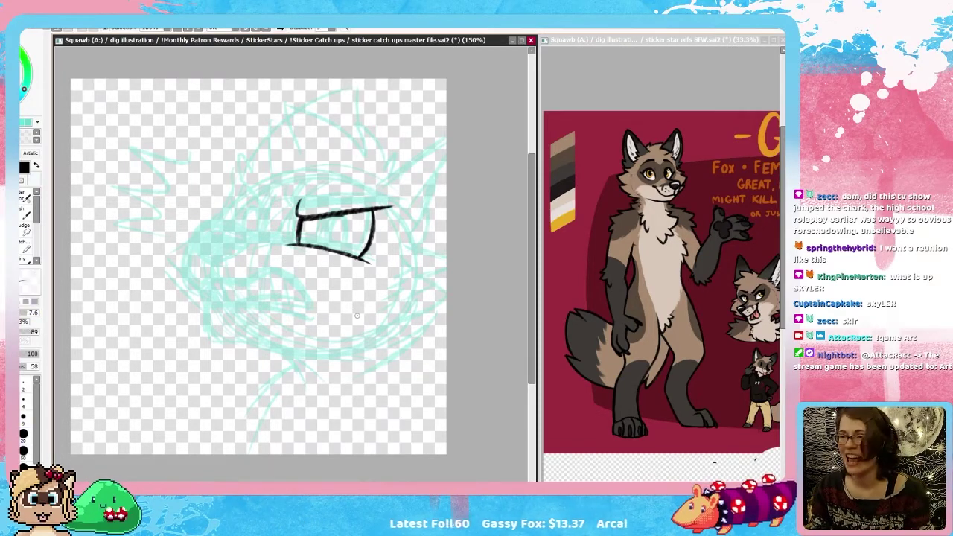
pyautogui.moveTo(326, 248)
pyautogui.mouseDown()
pyautogui.moveTo(357, 251)
pyautogui.moveTo(356, 268)
pyautogui.moveTo(288, 298)
pyautogui.mouseUp()
pyautogui.press('h')
pyautogui.hotkey('ctrl', 'z')
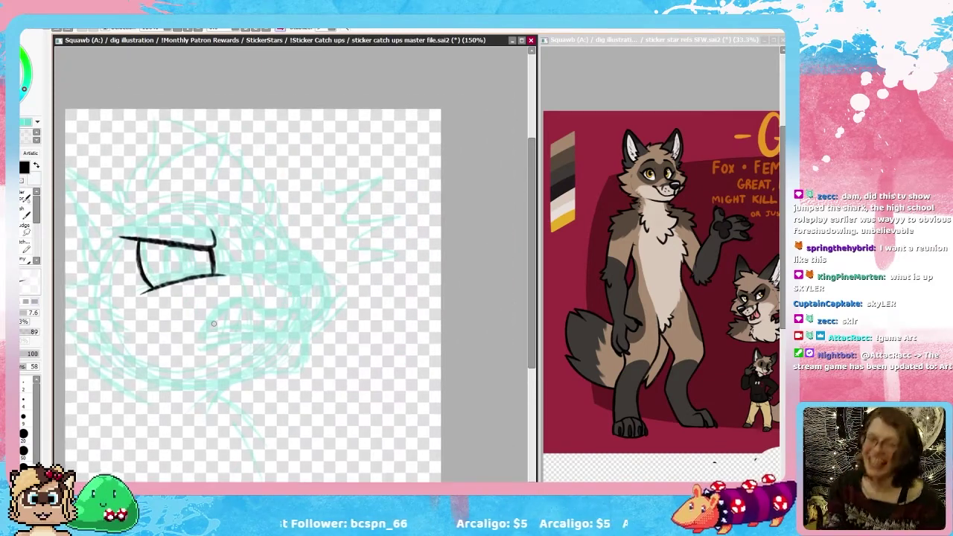
pyautogui.press('b')
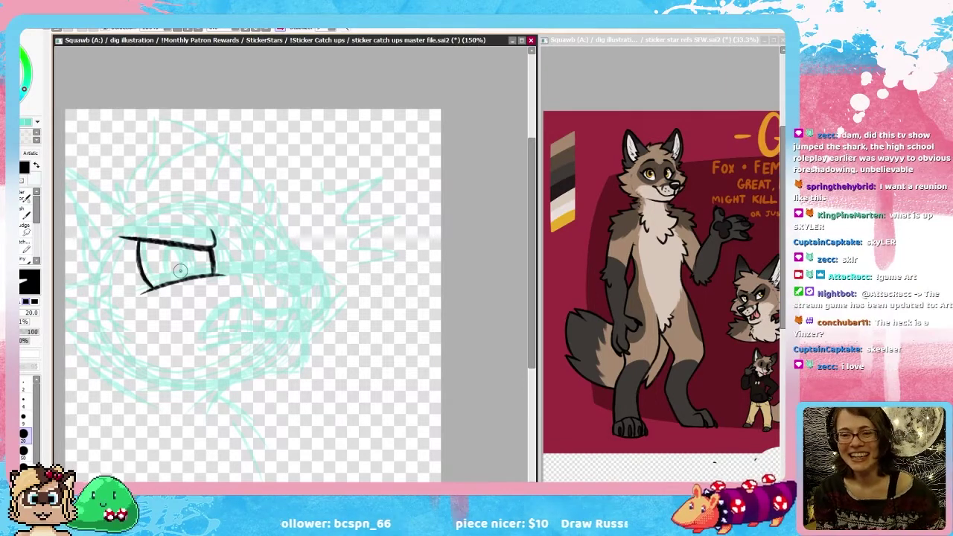
# Step: Ink a new arched iris inside the near eye, checking the drawing in mirrored view
pyautogui.press('h')
pyautogui.press('n')
pyautogui.moveTo(441, 319); pyautogui.dragTo(341, 326)
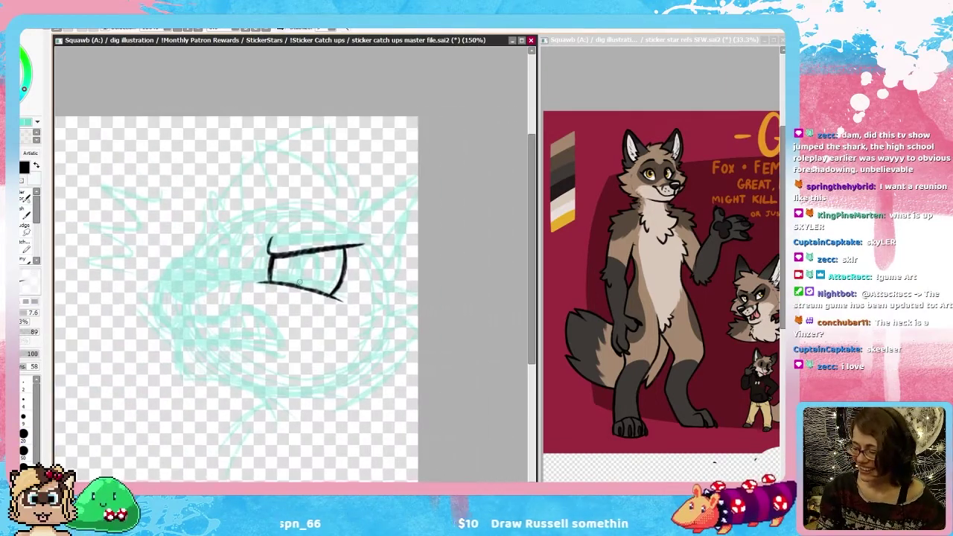
pyautogui.moveTo(299, 284); pyautogui.dragTo(324, 296)
pyautogui.press('h')
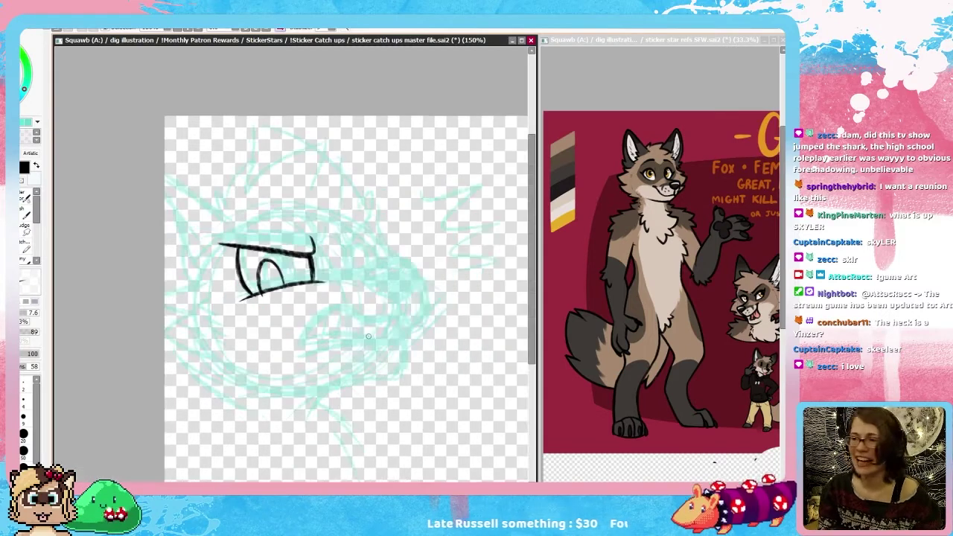
pyautogui.hotkey('ctrl', 'z')
pyautogui.moveTo(258, 292)
pyautogui.mouseDown()
pyautogui.moveTo(259, 258)
pyautogui.moveTo(286, 287)
pyautogui.mouseUp()
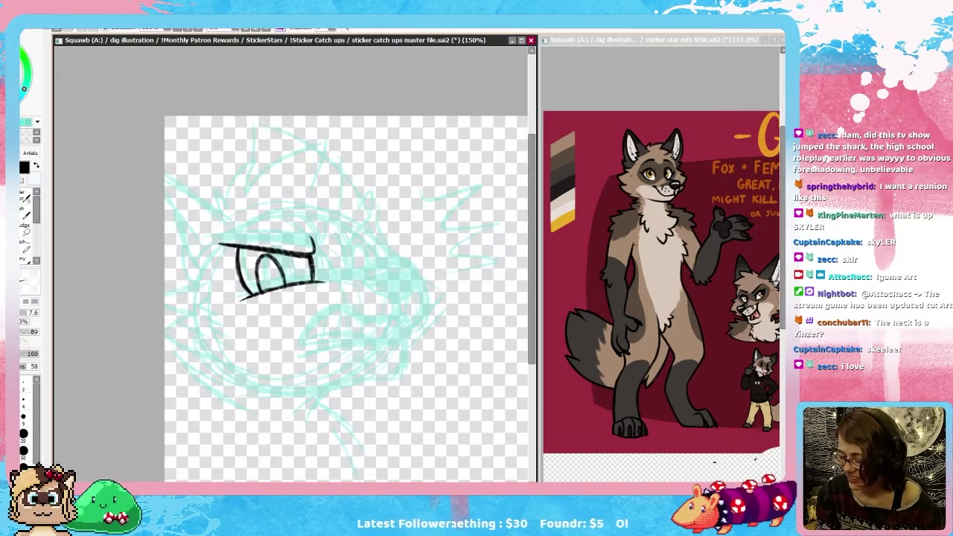
pyautogui.press('h')
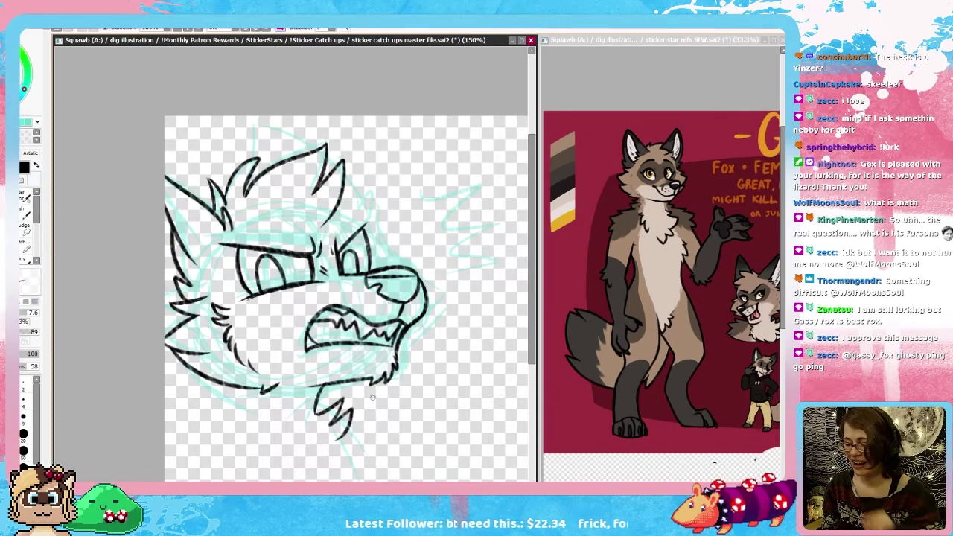
# Step: Clean up the line along the top of the nose, checking the head's linework in mirrored view
pyautogui.press('h')
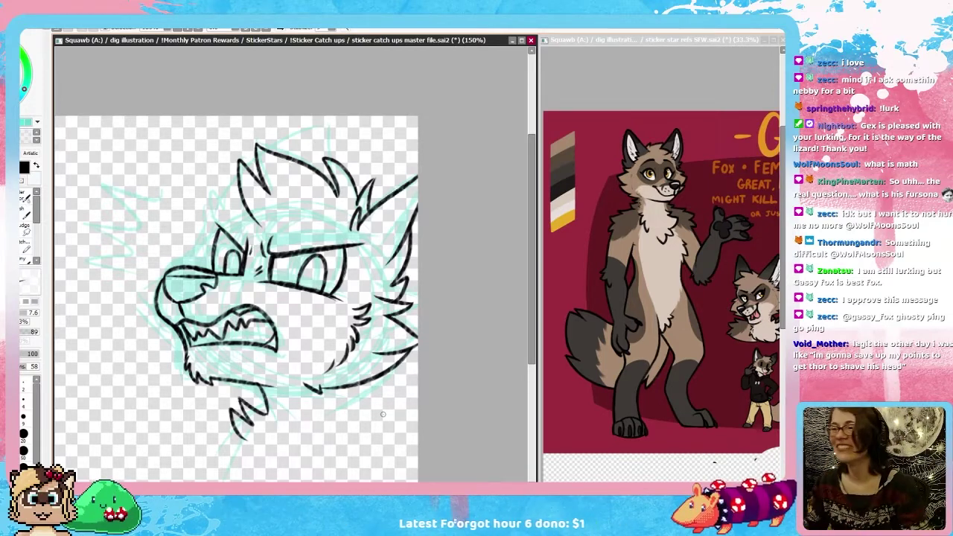
pyautogui.press('h')
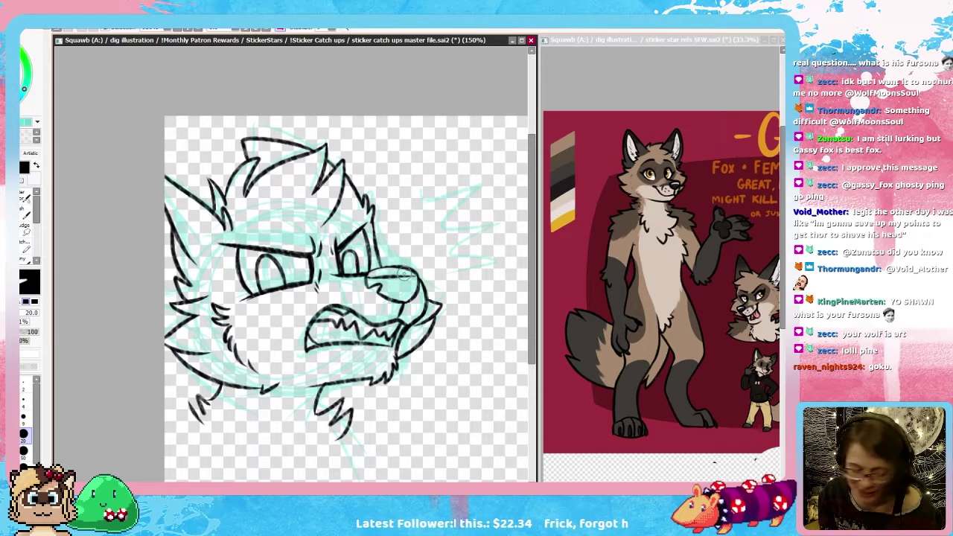
pyautogui.press('b')
pyautogui.moveTo(366, 276)
pyautogui.mouseDown()
pyautogui.moveTo(411, 269)
pyautogui.moveTo(400, 278)
pyautogui.mouseUp()
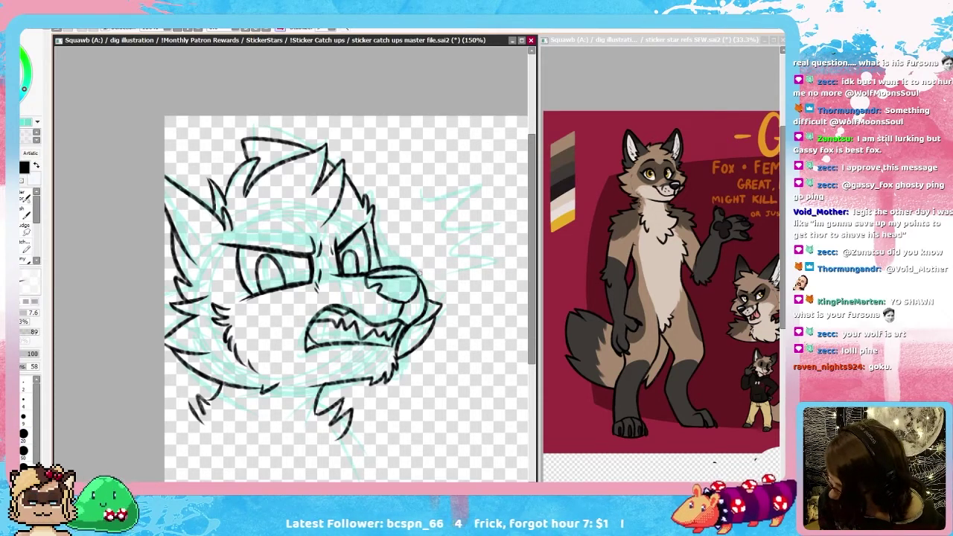
pyautogui.press('h')
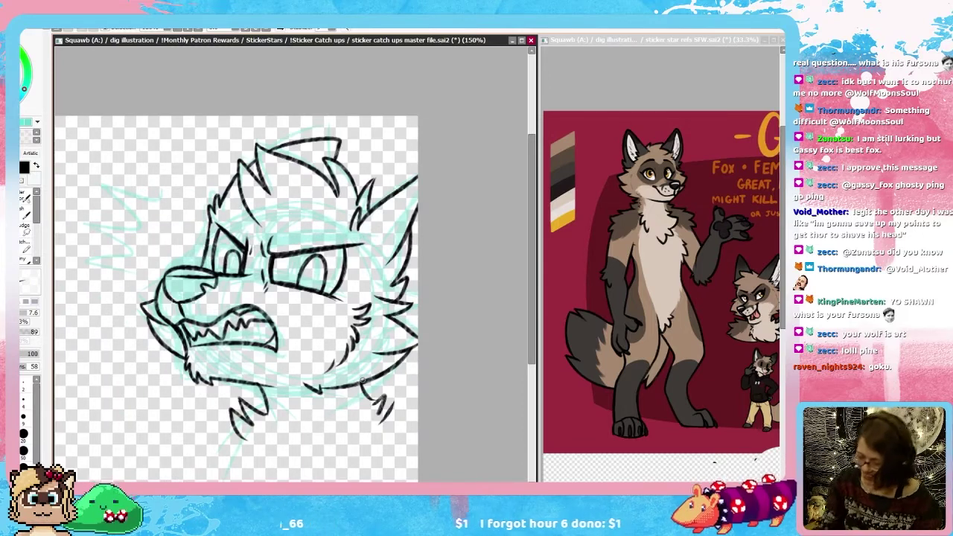
# Step: Ink the jagged fur tufts and outlines of the neck, chest and shoulders below the snarling head
pyautogui.moveTo(432, 434); pyautogui.dragTo(445, 376)
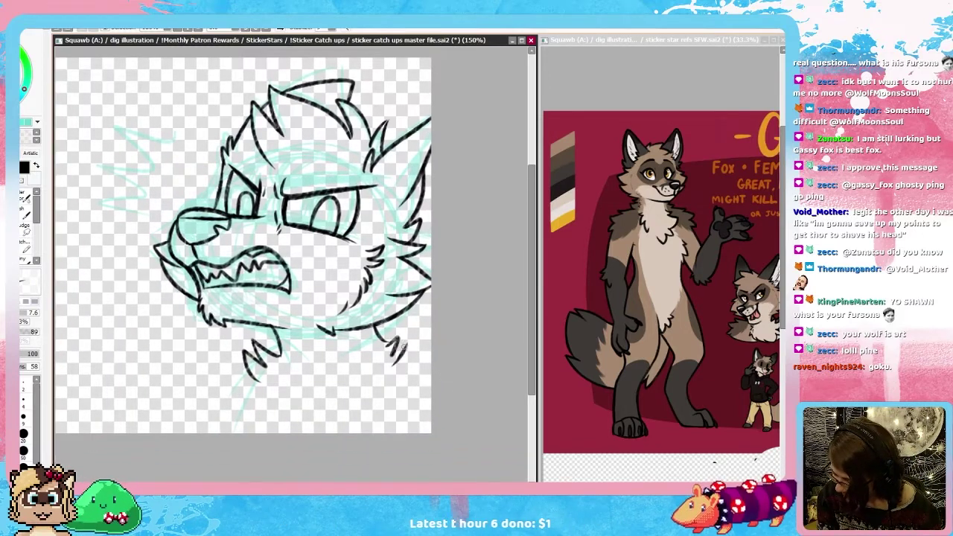
pyautogui.moveTo(406, 344)
pyautogui.mouseDown()
pyautogui.moveTo(388, 357)
pyautogui.moveTo(432, 368)
pyautogui.mouseUp()
pyautogui.hotkey('ctrl', 'z')
pyautogui.moveTo(271, 385)
pyautogui.mouseDown()
pyautogui.moveTo(240, 429)
pyautogui.moveTo(253, 432)
pyautogui.mouseUp()
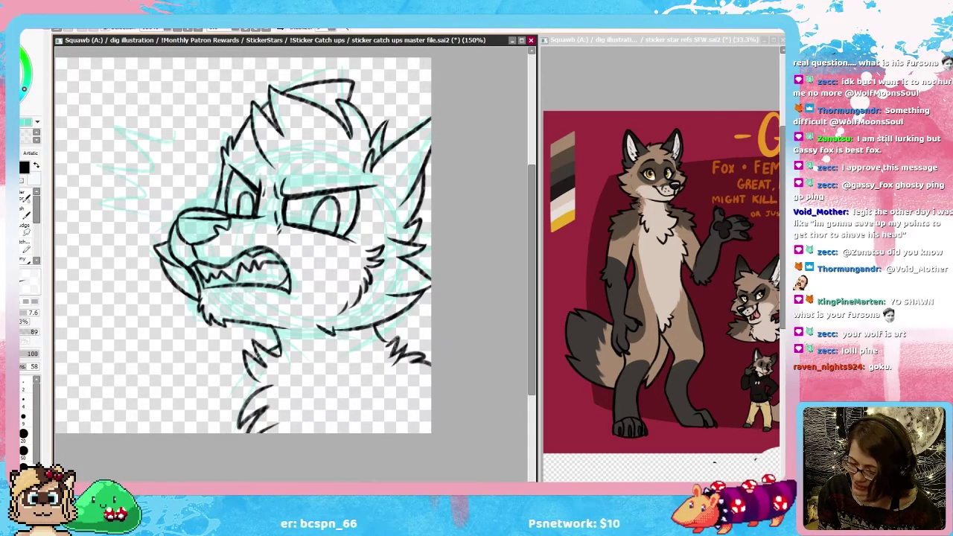
pyautogui.moveTo(245, 358)
pyautogui.mouseDown()
pyautogui.moveTo(221, 383)
pyautogui.moveTo(216, 431)
pyautogui.mouseUp()
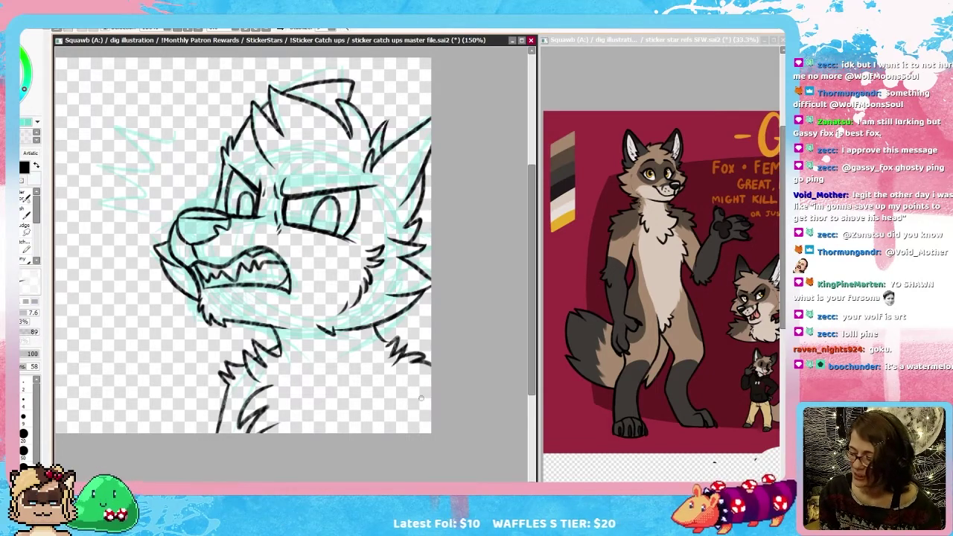
pyautogui.press('e')
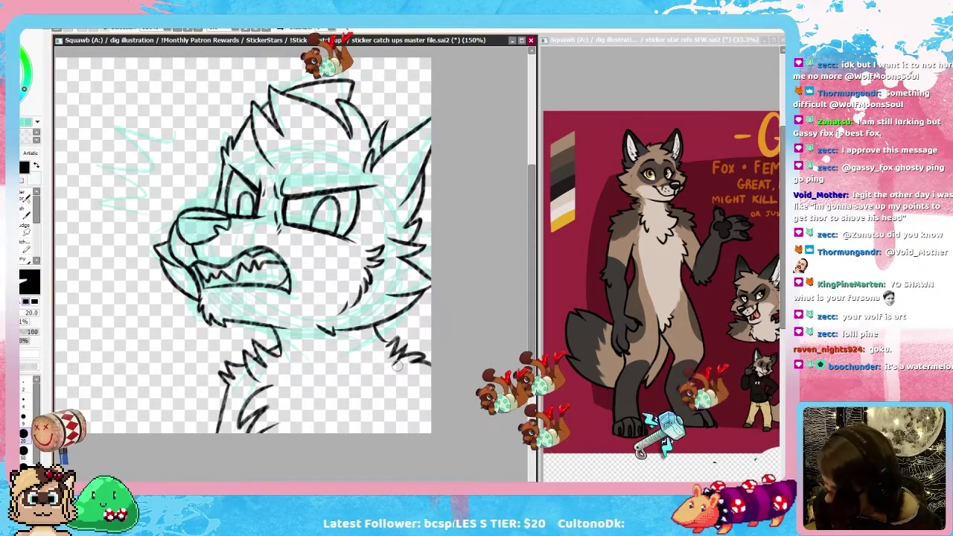
pyautogui.press('n')
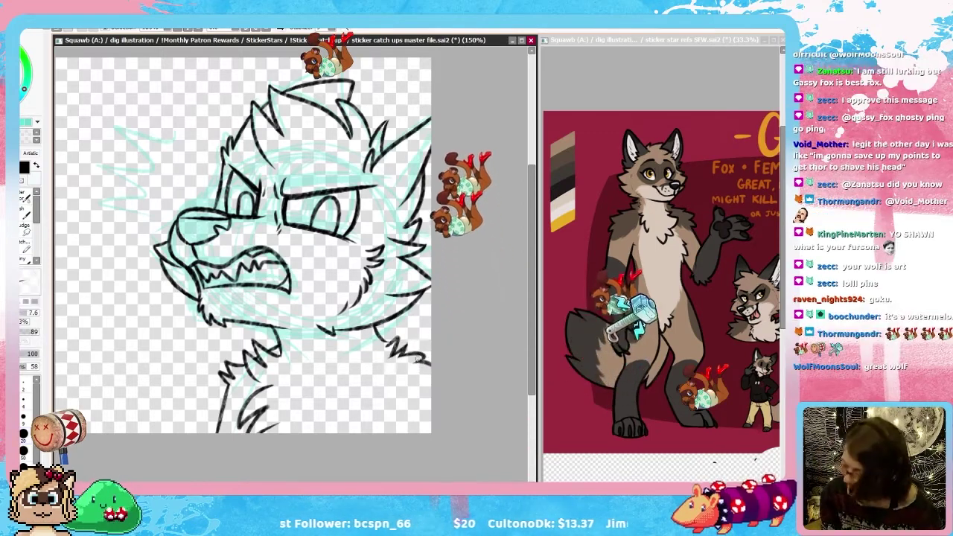
pyautogui.moveTo(376, 371); pyautogui.dragTo(352, 386)
pyautogui.moveTo(423, 417); pyautogui.dragTo(449, 464)
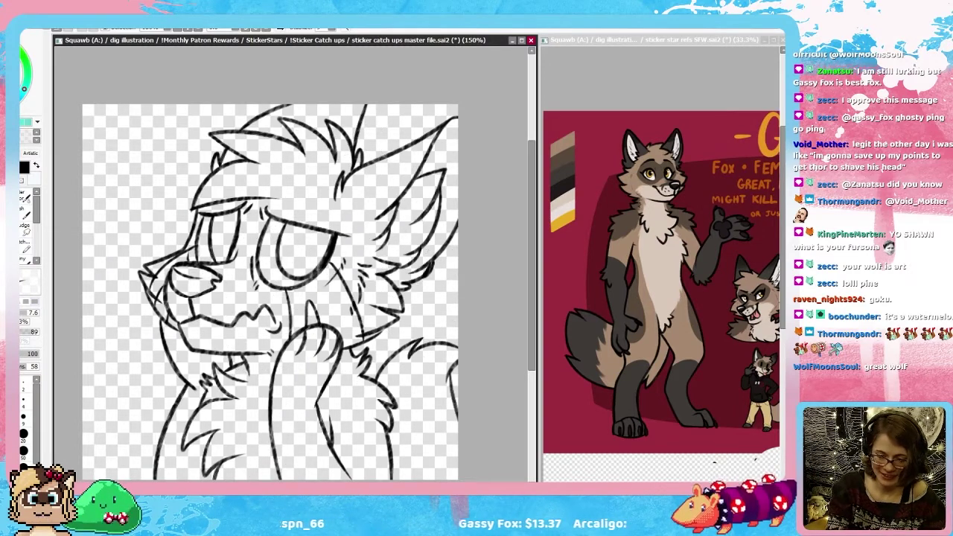
# Step: Select the muzzle, face and far cheek areas inside the worried character's linework with the Magic Wand
pyautogui.press('w')
pyautogui.click(242, 292)
pyautogui.click(250, 337)
pyautogui.click(178, 306)
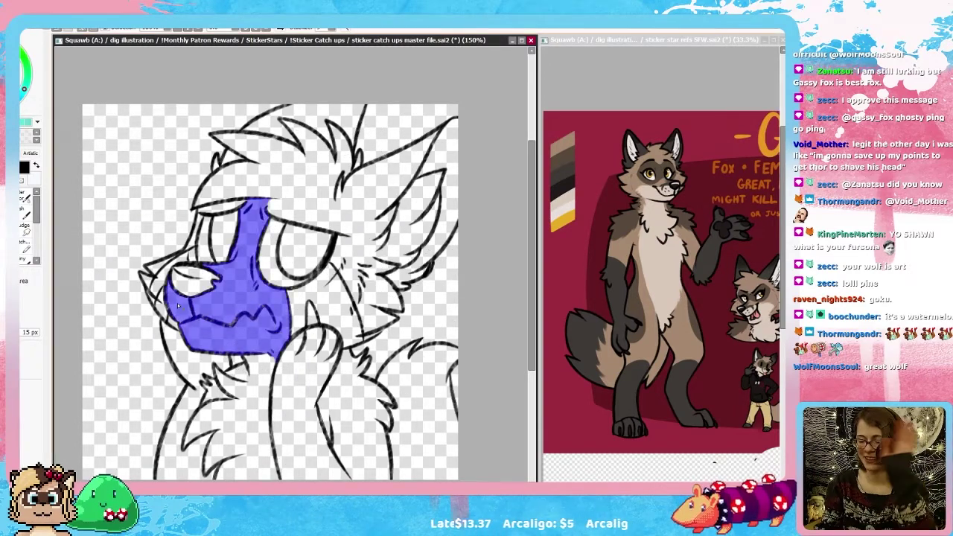
pyautogui.moveTo(174, 321)
pyautogui.mouseDown()
pyautogui.moveTo(149, 281)
pyautogui.moveTo(193, 237)
pyautogui.mouseUp()
# Step: Add the hair, ears, cheek fur, body, arms and tail to the selection
pyautogui.click(226, 206)
pyautogui.click(259, 172)
pyautogui.click(230, 158)
pyautogui.click(218, 161)
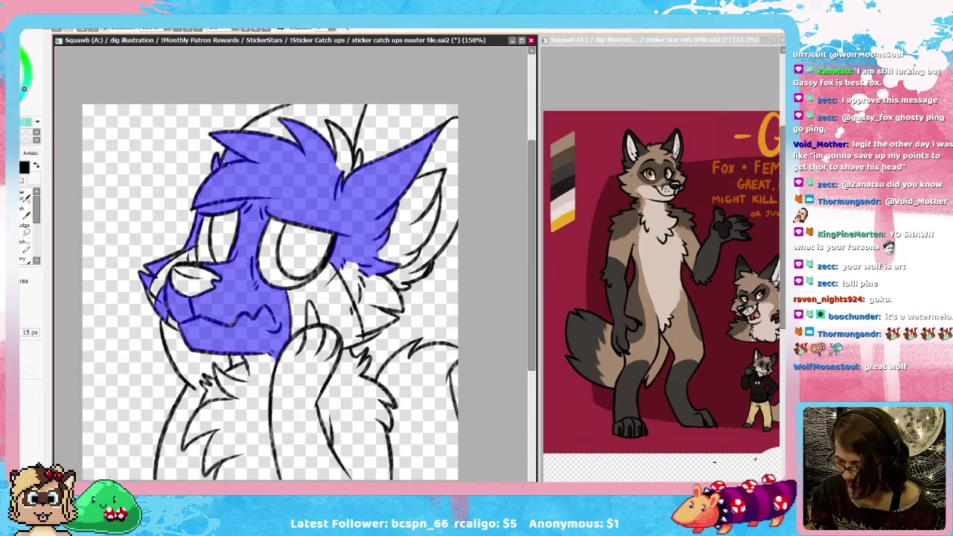
pyautogui.click(271, 125)
pyautogui.moveTo(347, 146)
pyautogui.mouseDown()
pyautogui.moveTo(357, 170)
pyautogui.moveTo(364, 332)
pyautogui.moveTo(371, 301)
pyautogui.moveTo(366, 327)
pyautogui.moveTo(352, 283)
pyautogui.moveTo(359, 302)
pyautogui.moveTo(303, 395)
pyautogui.moveTo(322, 397)
pyautogui.moveTo(245, 396)
pyautogui.moveTo(199, 367)
pyautogui.moveTo(196, 453)
pyautogui.mouseUp()
pyautogui.click(422, 387)
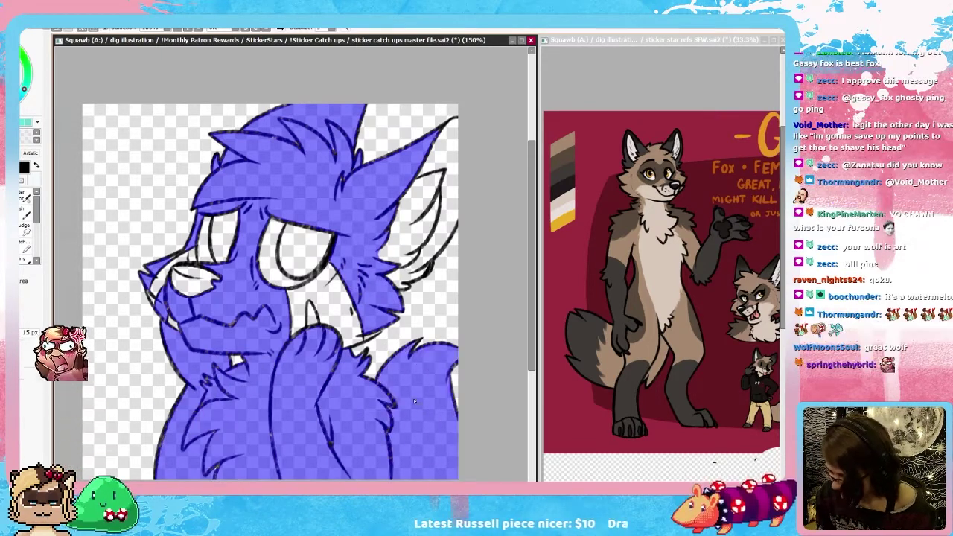
pyautogui.click(412, 275)
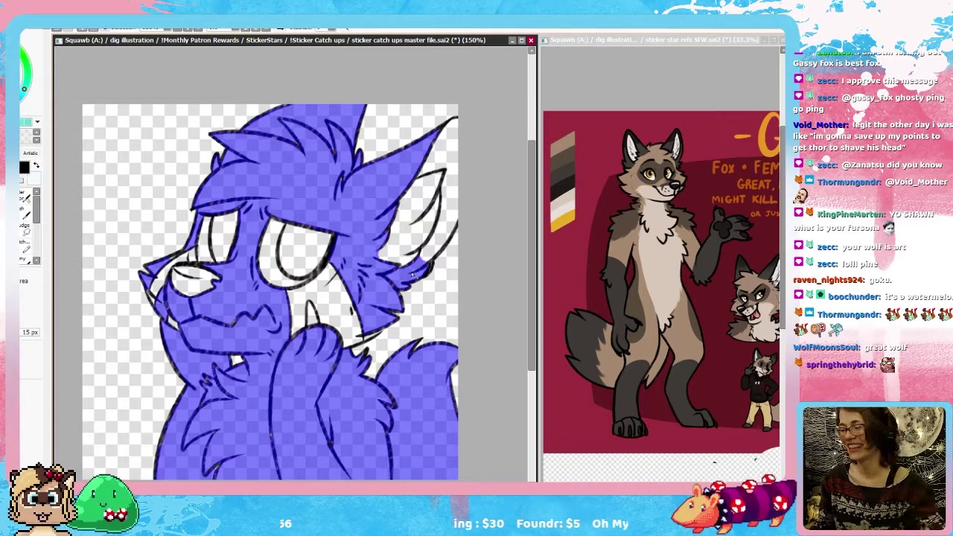
# Step: Sample the brown and cream fur colours from the reference fox and fill the selection with the brown
pyautogui.press('n')
pyautogui.rightClick(640, 180)
pyautogui.press('x')
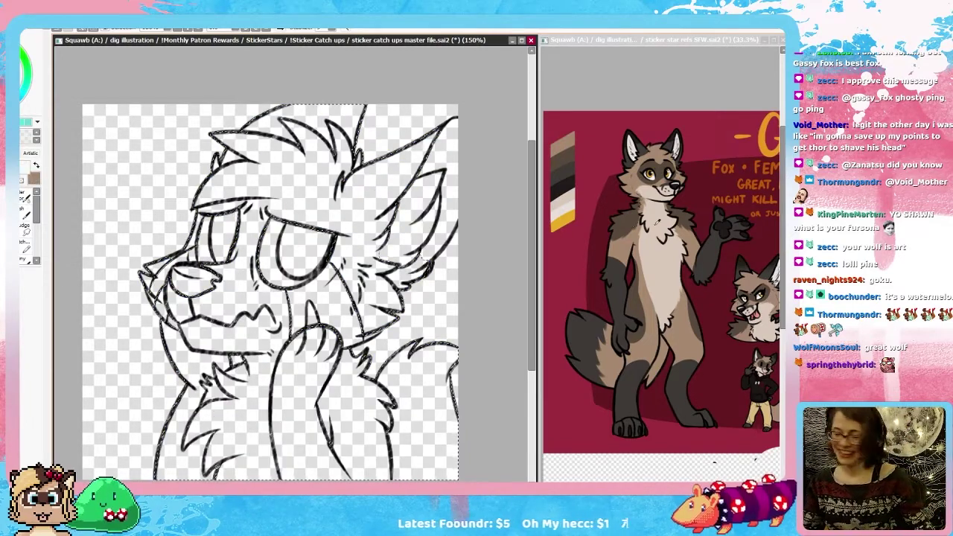
pyautogui.rightClick(653, 192)
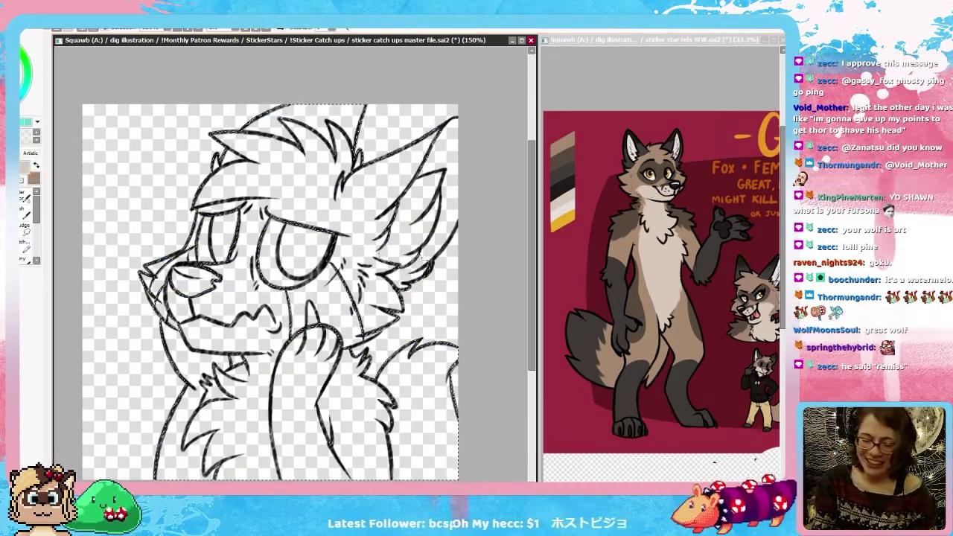
pyautogui.click(318, 196)
pyautogui.press('x')
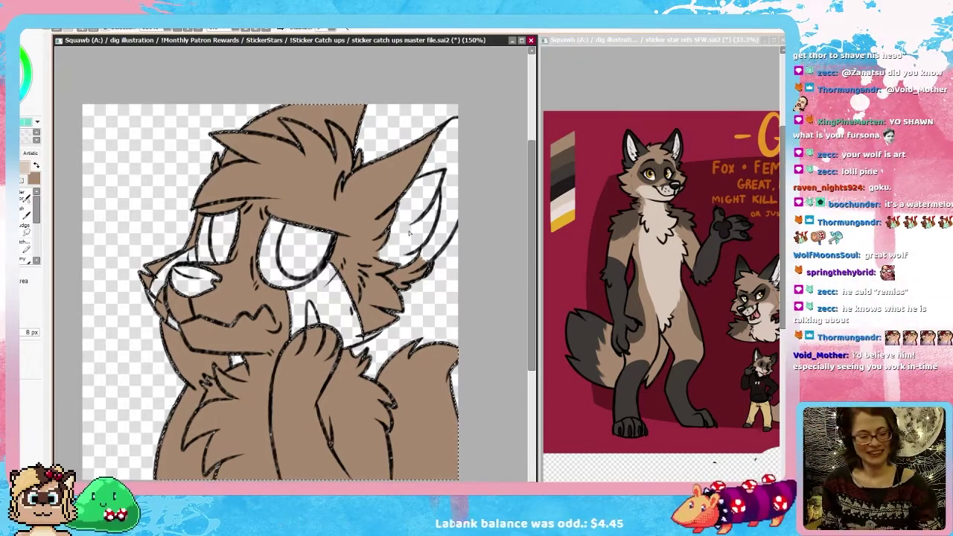
# Step: Paint the muzzle, jaw and edge of the cheek fur in the sampled cream
pyautogui.press('b')
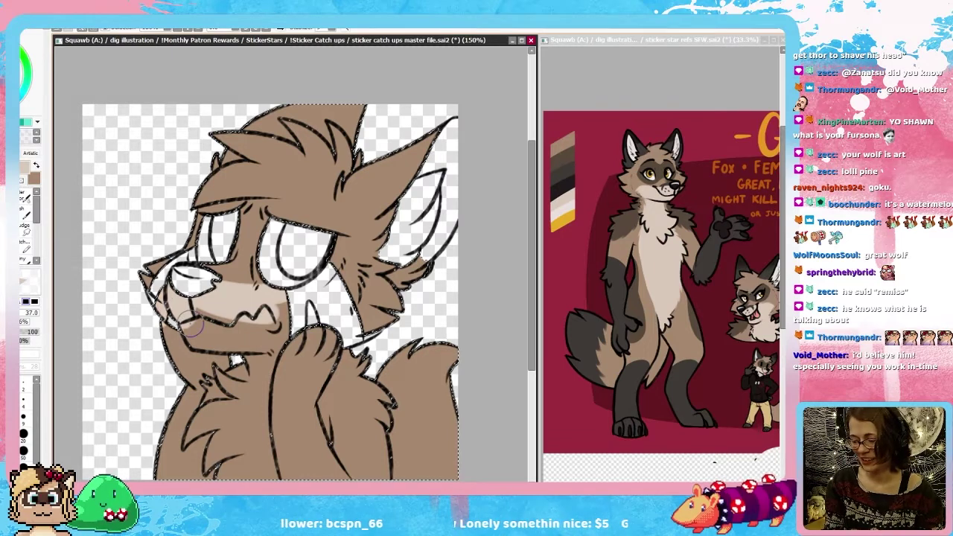
pyautogui.moveTo(181, 314)
pyautogui.mouseDown()
pyautogui.moveTo(209, 313)
pyautogui.moveTo(231, 344)
pyautogui.moveTo(268, 339)
pyautogui.mouseUp()
pyautogui.moveTo(349, 287); pyautogui.dragTo(362, 328)
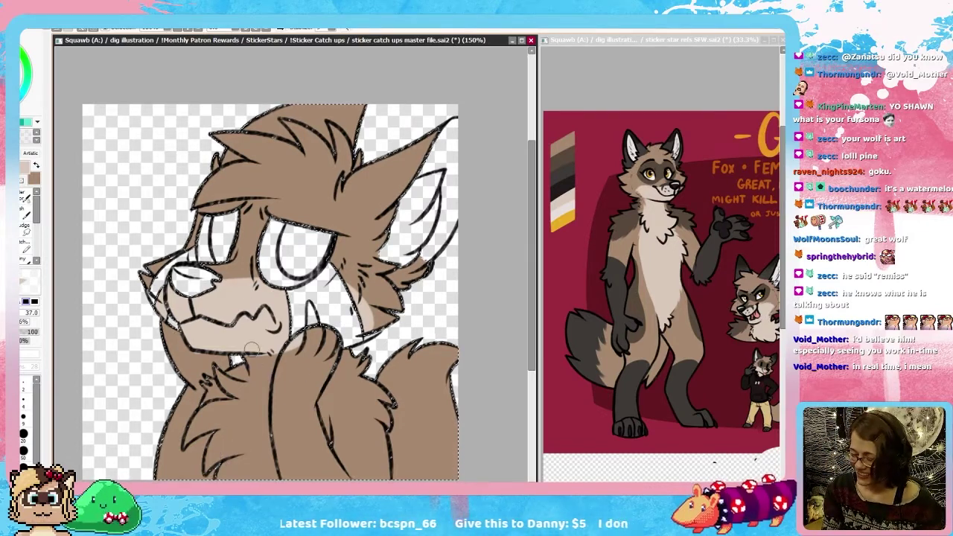
# Step: Paint the throat and chest fur cream, following the jagged tufts, with the brush size at 25
pyautogui.moveTo(260, 357); pyautogui.dragTo(258, 447)
pyautogui.moveTo(246, 387)
pyautogui.mouseDown()
pyautogui.moveTo(240, 436)
pyautogui.moveTo(265, 475)
pyautogui.mouseUp()
pyautogui.moveTo(369, 426); pyautogui.dragTo(389, 347)
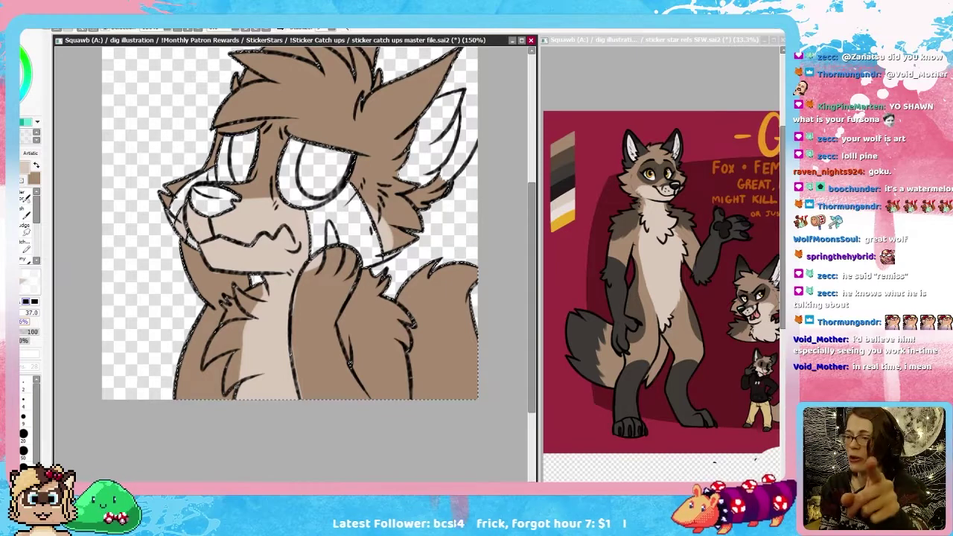
pyautogui.click(23, 313)
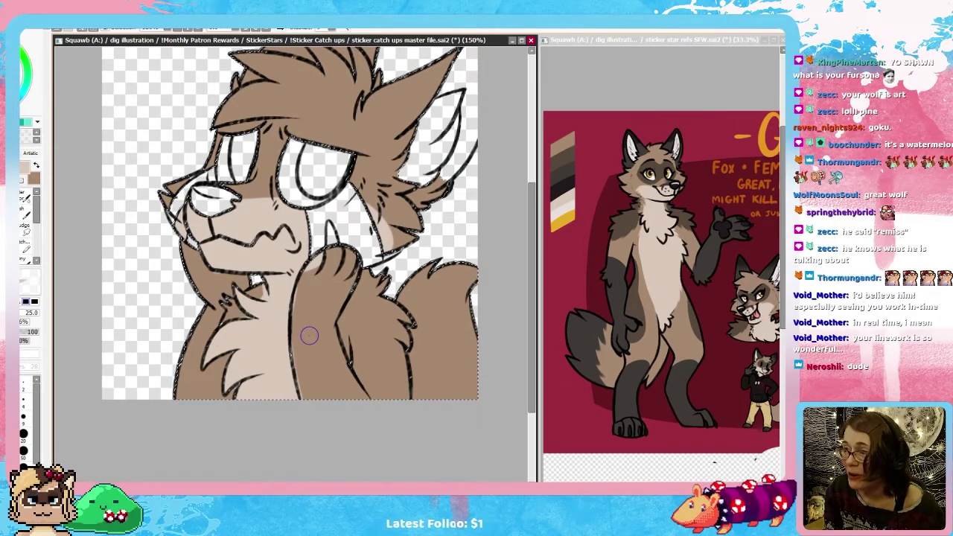
# Step: Paint cream fur spikes beside the bent elbow of the raised arm with the brush size at 18
pyautogui.press('b')
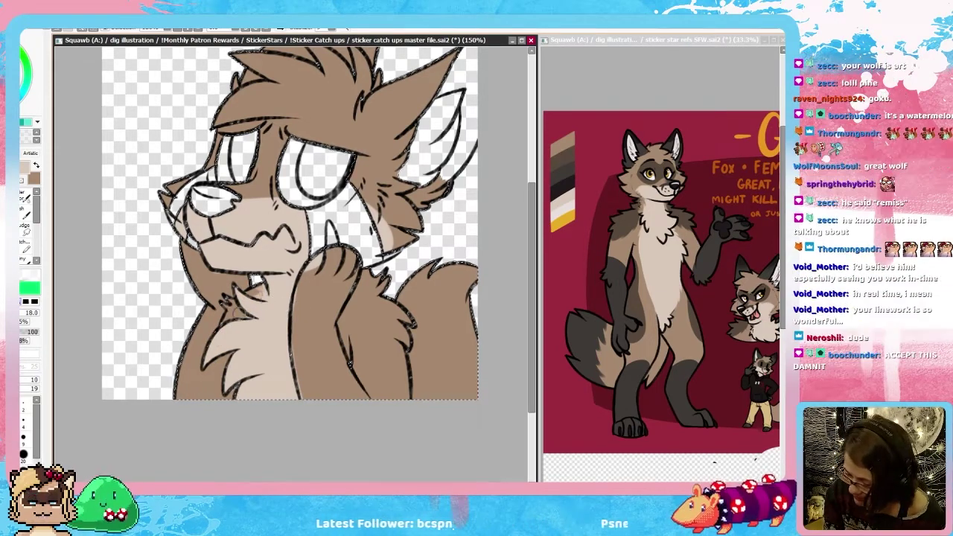
pyautogui.hotkey('ctrl', 'z')
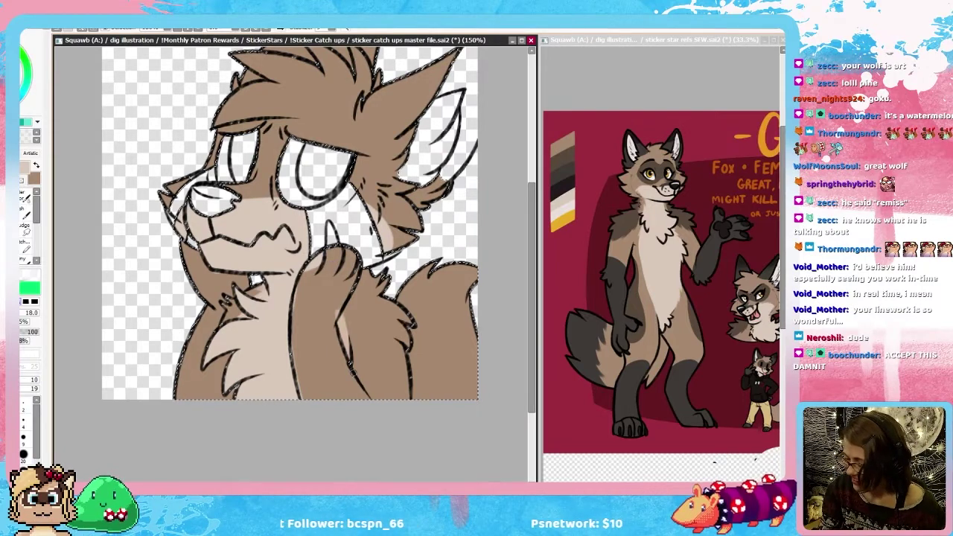
pyautogui.moveTo(359, 309)
pyautogui.mouseDown()
pyautogui.moveTo(345, 335)
pyautogui.moveTo(363, 332)
pyautogui.mouseUp()
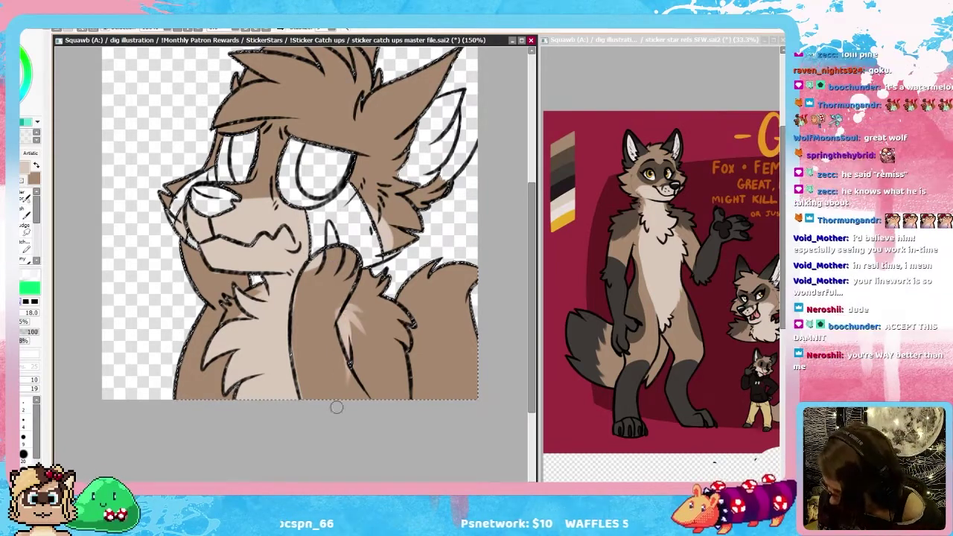
pyautogui.hotkey('ctrl', 'z')
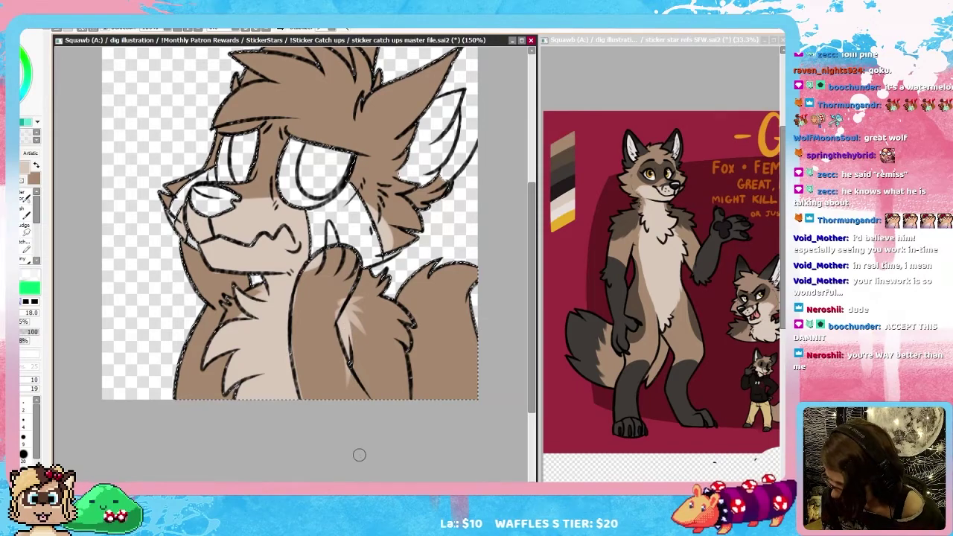
# Step: Paint the shoulder fur behind the raised arm dark brown and blend it into the surrounding fur at brush size 11
pyautogui.moveTo(400, 384); pyautogui.dragTo(383, 426)
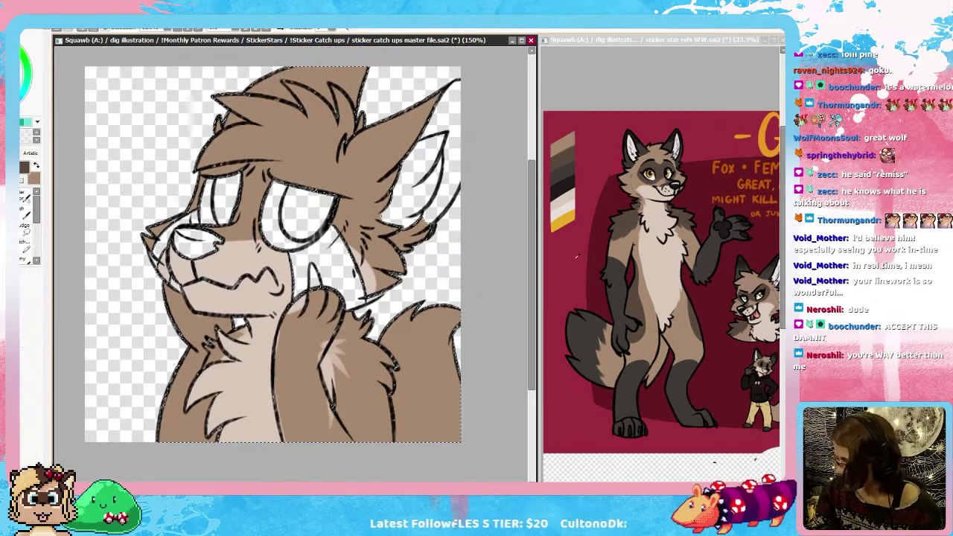
pyautogui.press('b')
pyautogui.moveTo(365, 389); pyautogui.dragTo(348, 328)
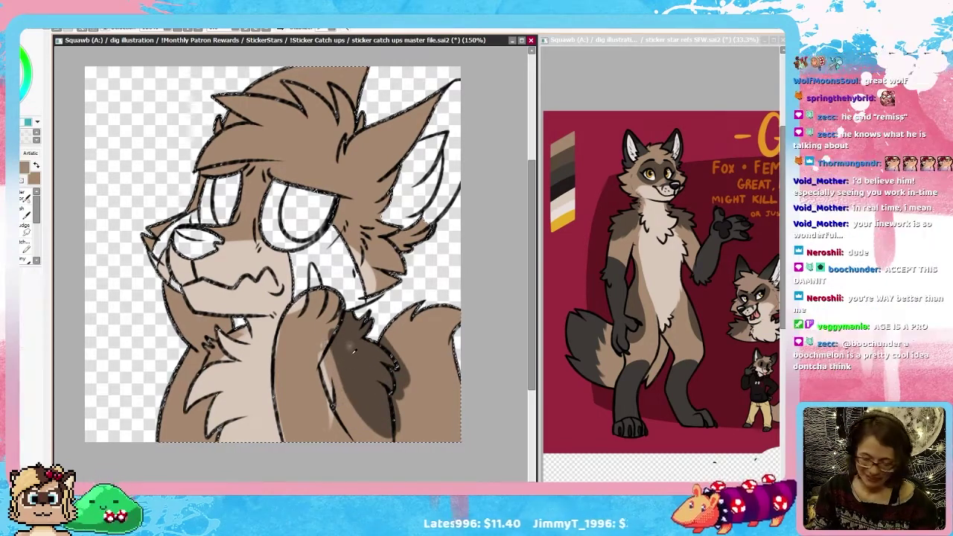
pyautogui.keyDown('alt'); pyautogui.click(364, 348); pyautogui.keyUp('alt')
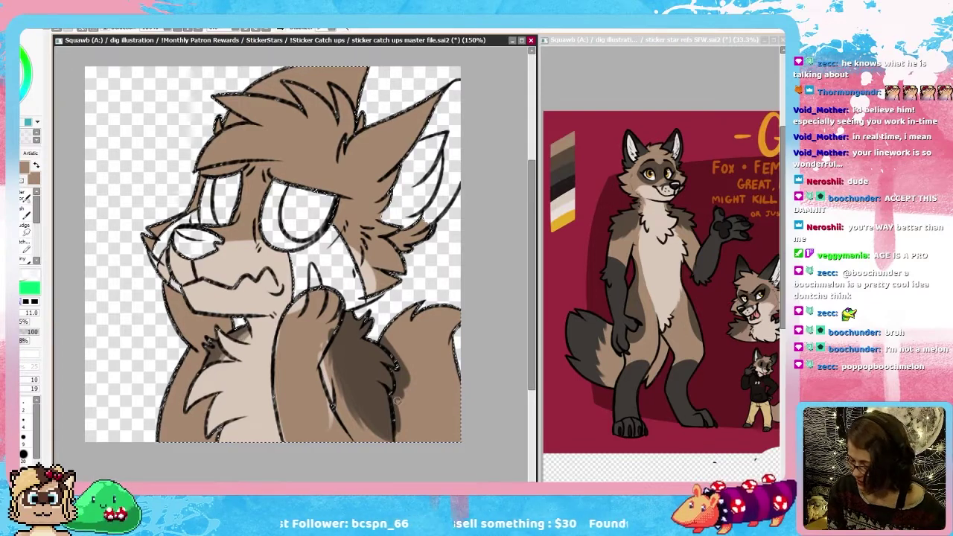
# Step: Select the tail and paint its upper part charcoal at brush size 50, softening the lower edge with brown fur
pyautogui.hotkey('ctrl', 'd')
pyautogui.click(425, 367)
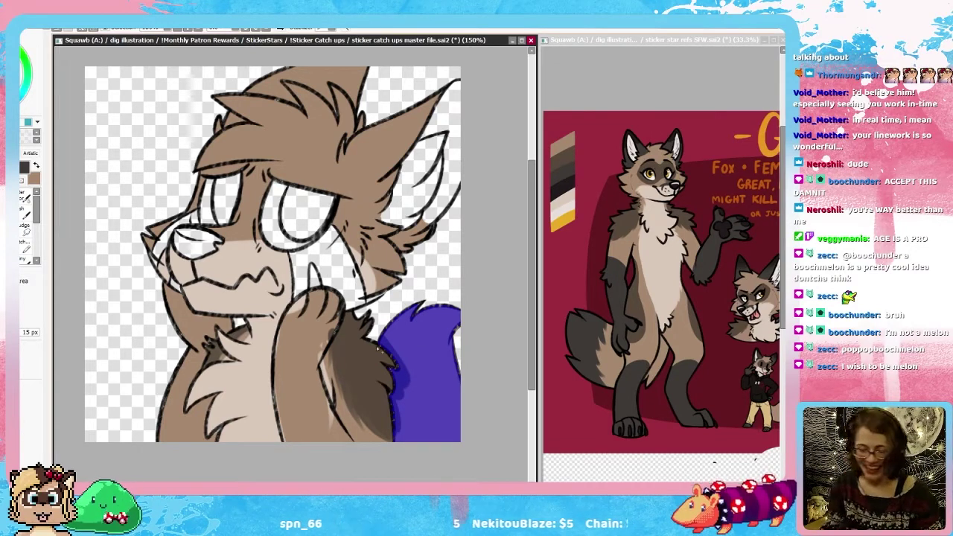
pyautogui.press('b')
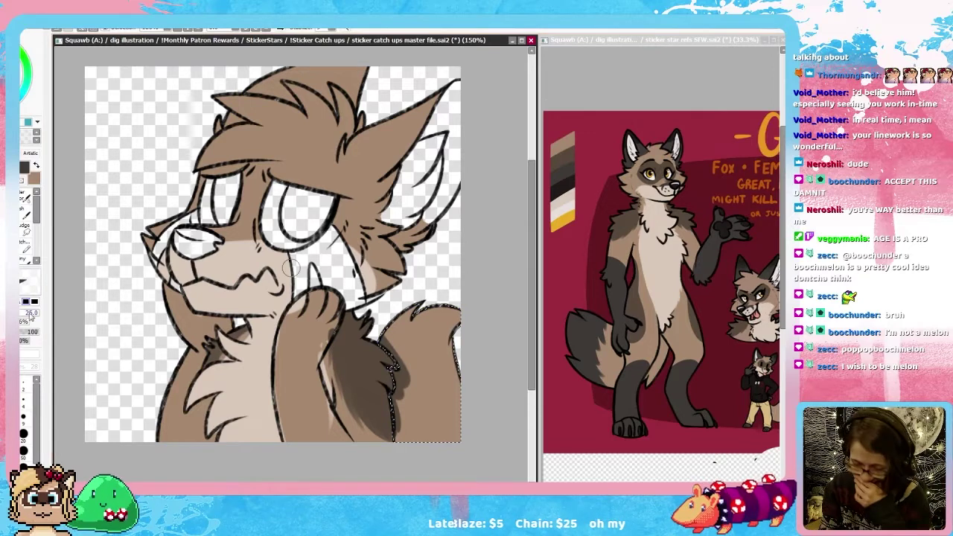
pyautogui.moveTo(389, 335)
pyautogui.mouseDown()
pyautogui.moveTo(473, 296)
pyautogui.moveTo(428, 350)
pyautogui.moveTo(357, 384)
pyautogui.mouseUp()
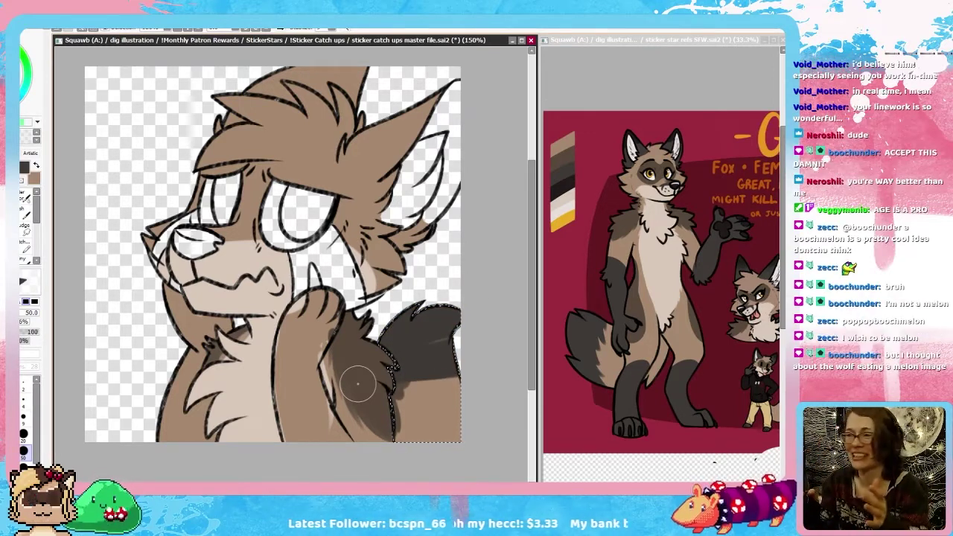
pyautogui.moveTo(428, 335)
pyautogui.mouseDown()
pyautogui.moveTo(447, 391)
pyautogui.moveTo(406, 406)
pyautogui.mouseUp()
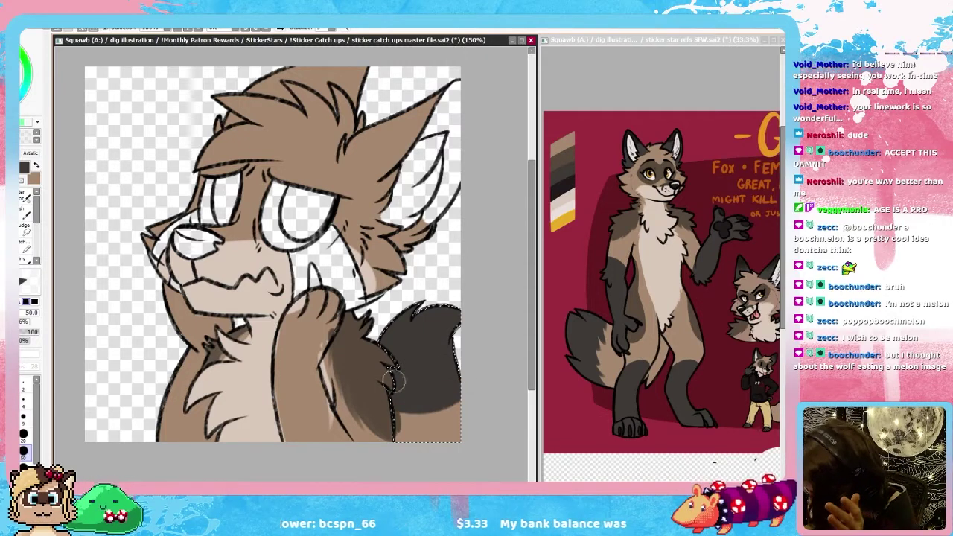
pyautogui.press('x')
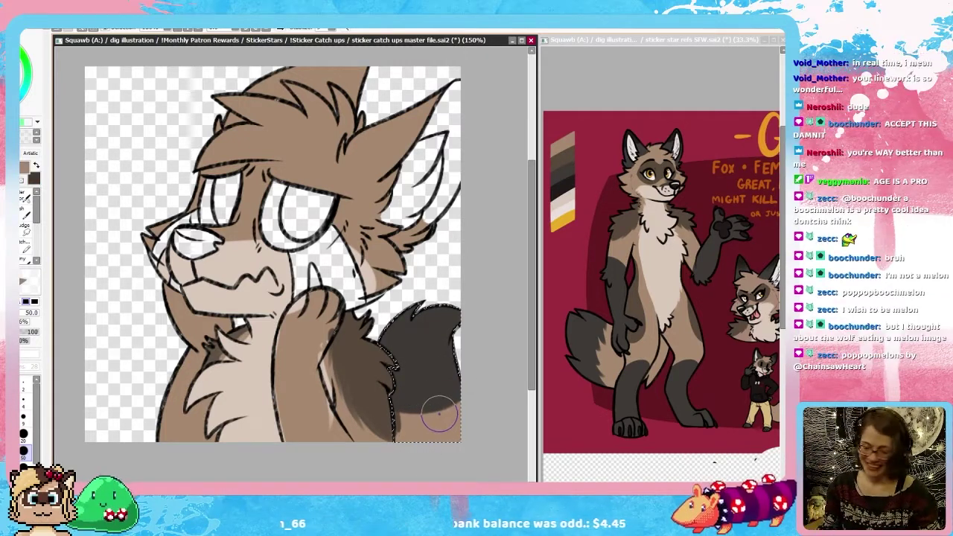
pyautogui.press('alt')
pyautogui.moveTo(426, 415)
pyautogui.mouseDown()
pyautogui.moveTo(379, 427)
pyautogui.moveTo(463, 431)
pyautogui.mouseUp()
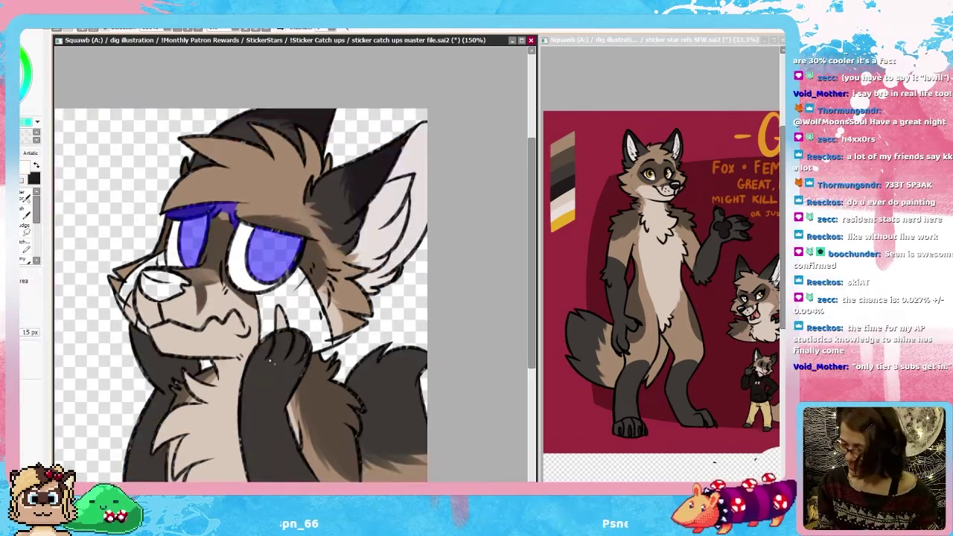
# Step: Select both irises and fill them with the golden yellow sampled from the reference palette
pyautogui.hotkey('ctrl', 'd')
pyautogui.click(194, 248)
pyautogui.click(278, 260)
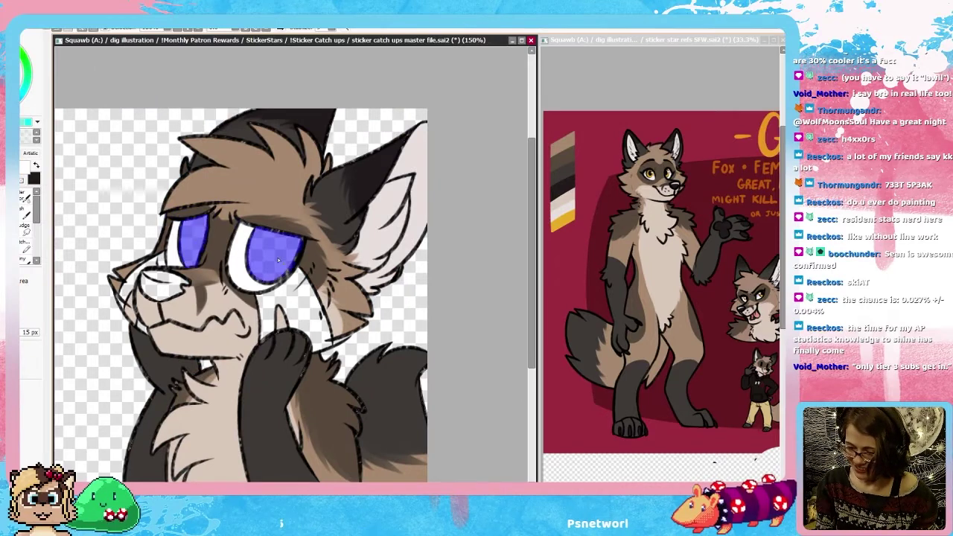
pyautogui.hotkey('ctrl', 'd')
pyautogui.keyDown('alt'); pyautogui.click(556, 218); pyautogui.keyUp('alt')
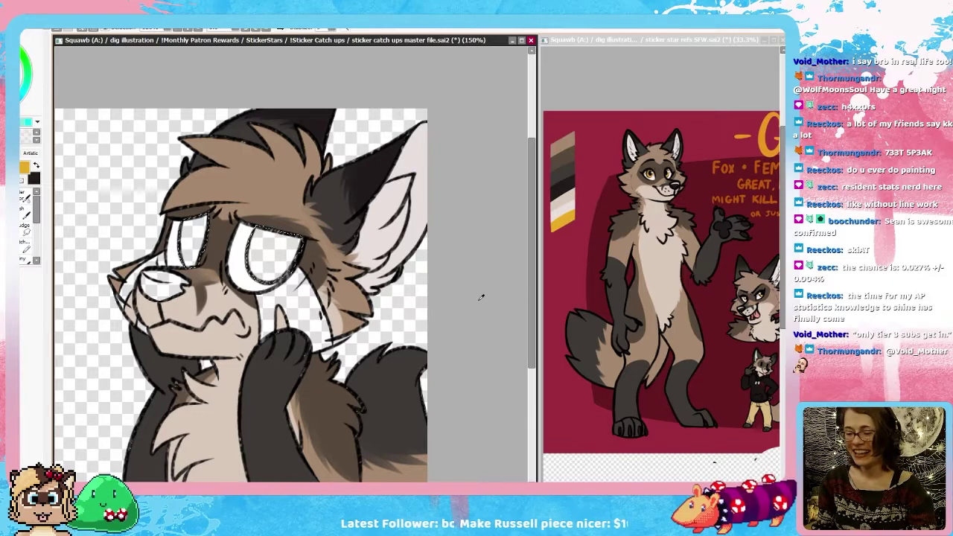
pyautogui.press('g')
pyautogui.click(194, 243)
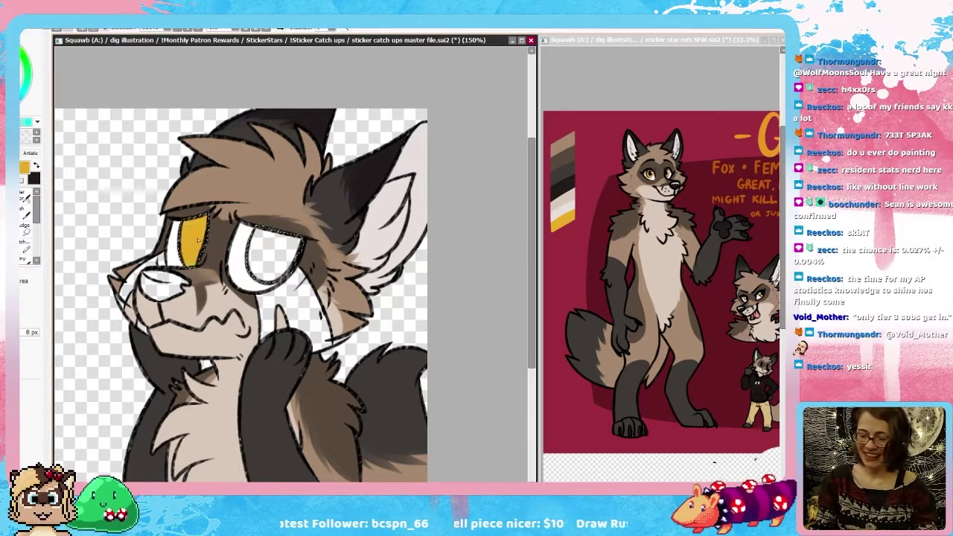
pyautogui.click(274, 255)
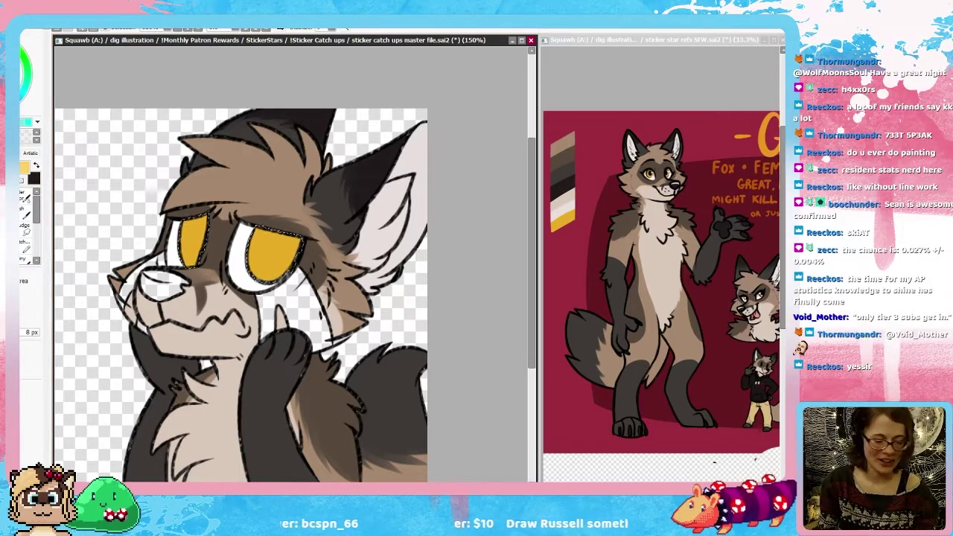
# Step: Paint a lighter yellow area across the lower irises and add black pupils at brush size 18
pyautogui.press('b')
pyautogui.moveTo(184, 248); pyautogui.dragTo(292, 268)
pyautogui.press('e')
pyautogui.rightClick(290, 278)
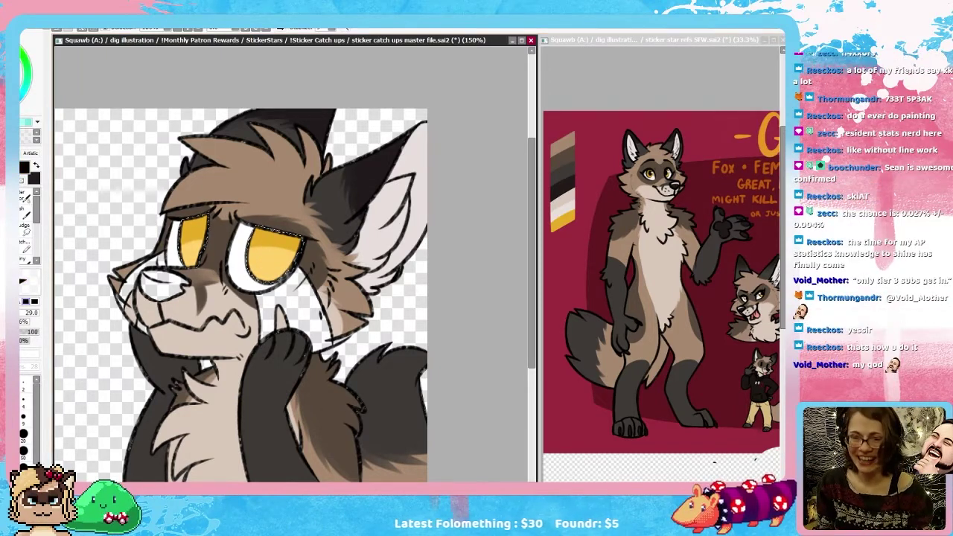
pyautogui.click(21, 311)
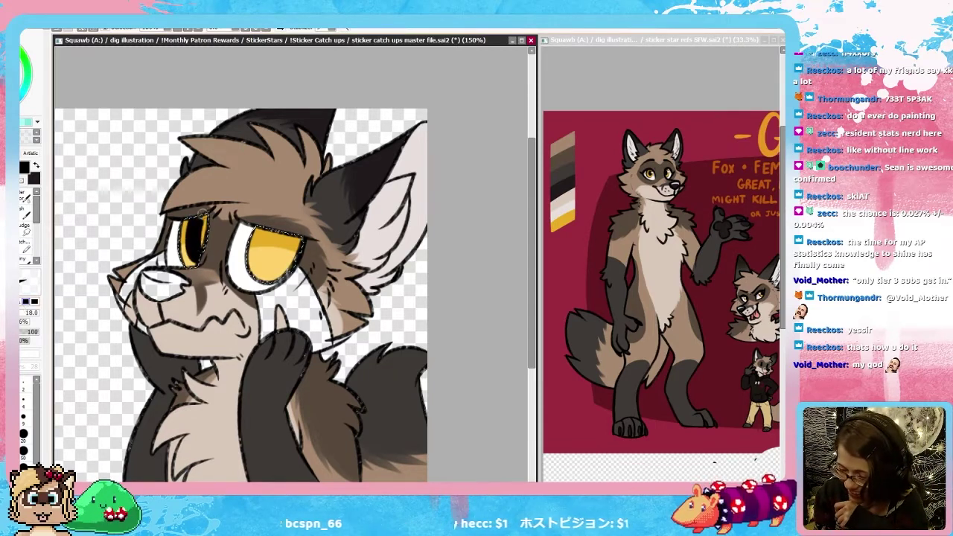
pyautogui.moveTo(202, 214); pyautogui.dragTo(201, 256)
pyautogui.moveTo(268, 229); pyautogui.dragTo(270, 257)
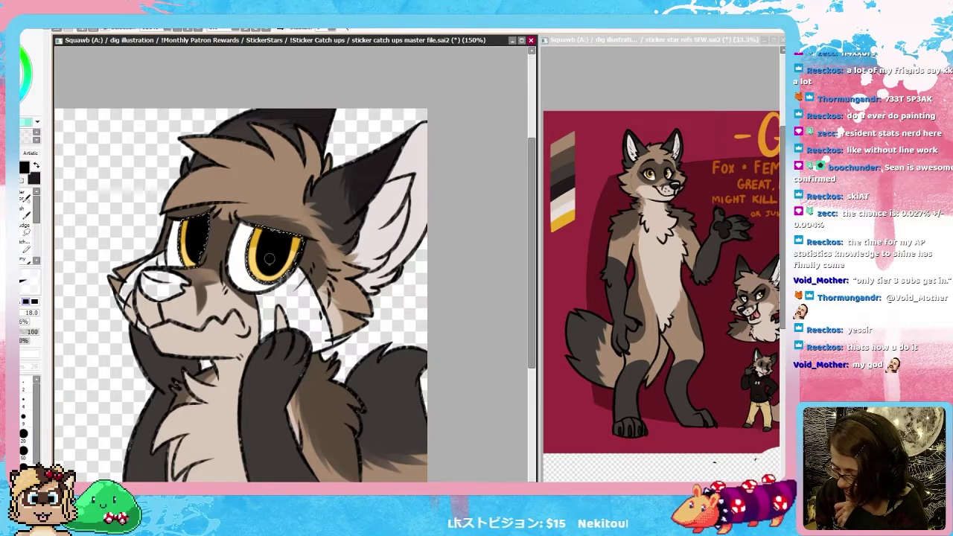
pyautogui.hotkey('ctrl', 'd')
# Step: Select the nose and fill it with near-black
pyautogui.press('w')
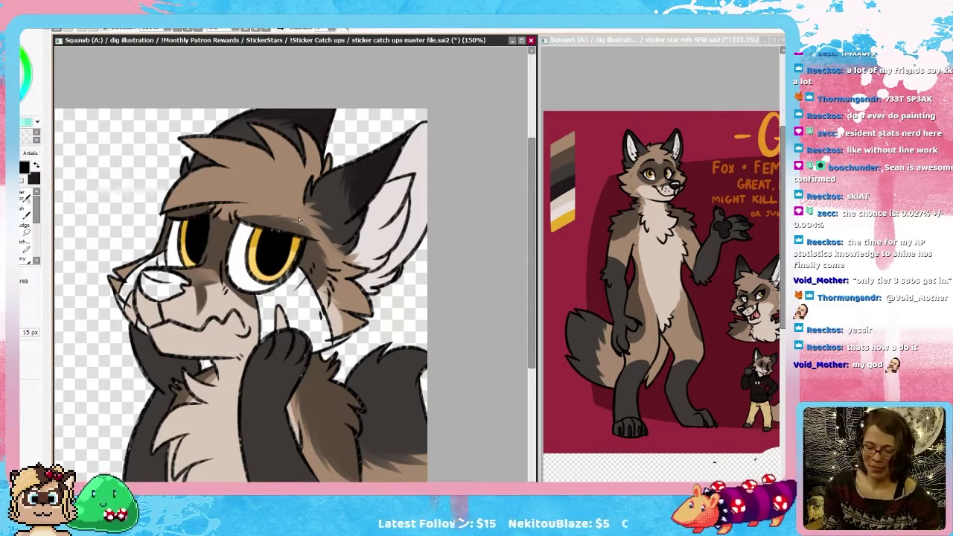
pyautogui.click(159, 295)
pyautogui.press('b')
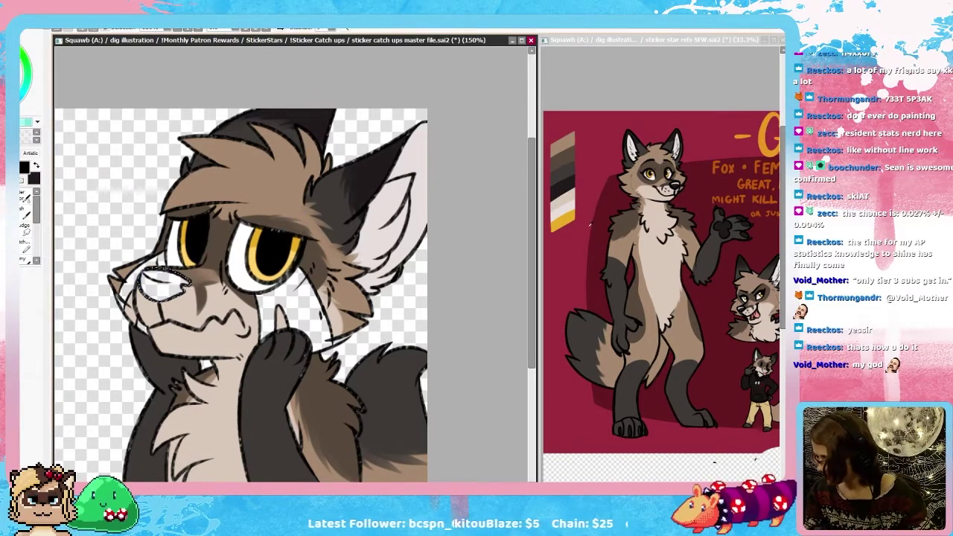
pyautogui.rightClick(557, 191)
pyautogui.press('g')
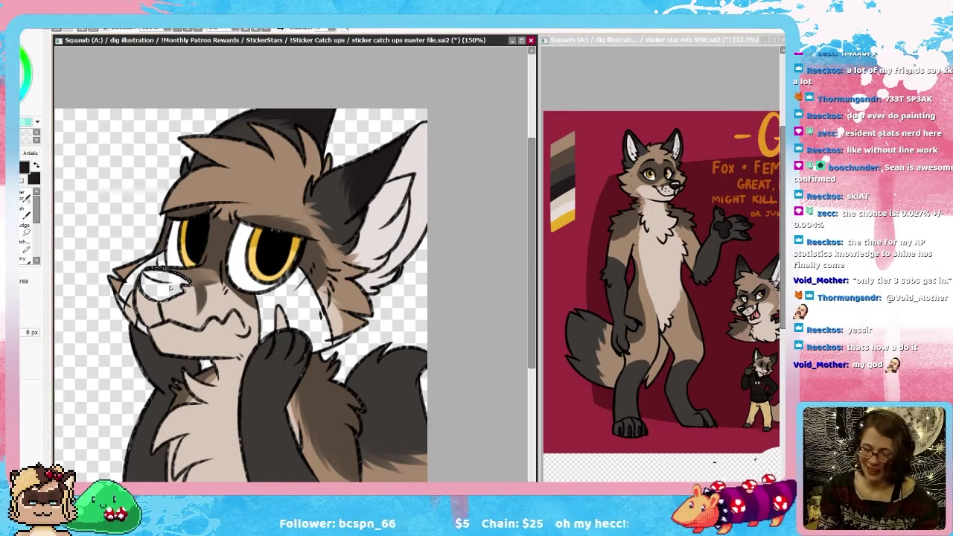
pyautogui.click(165, 292)
pyautogui.hotkey('ctrl', 'd')
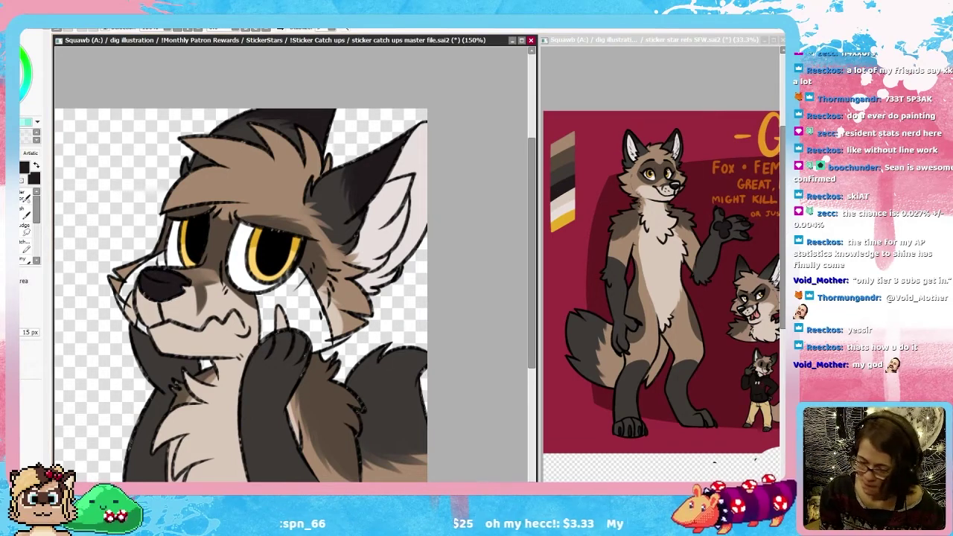
# Step: Select the tear streams on both sides of the face and fill them with light blue
pyautogui.click(283, 301)
pyautogui.click(160, 261)
pyautogui.click(142, 327)
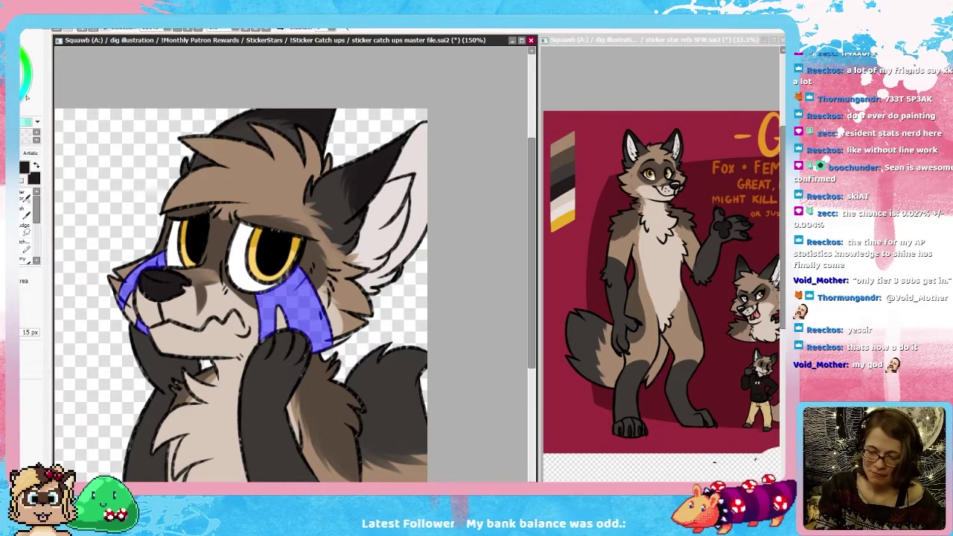
pyautogui.click(16, 125)
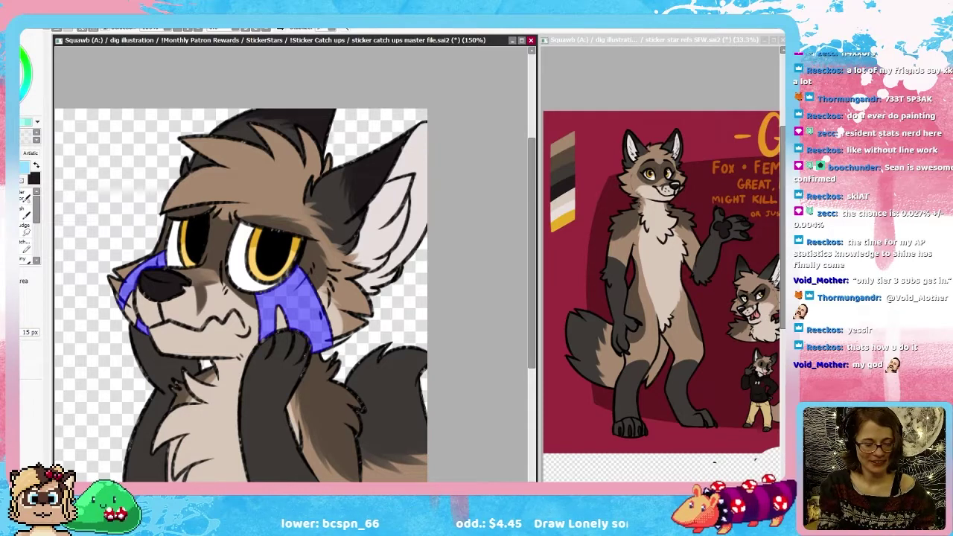
pyautogui.press('h')
pyautogui.press('h')
pyautogui.press('b')
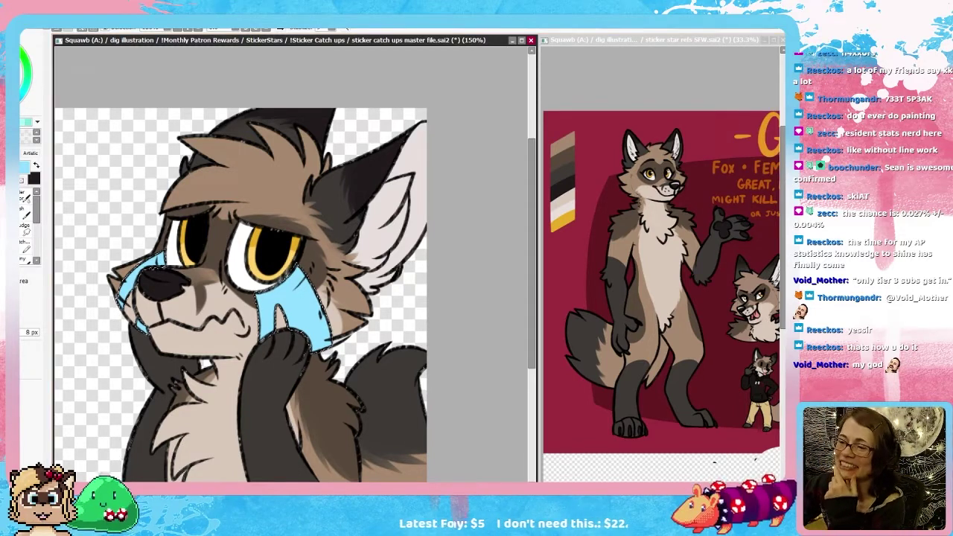
pyautogui.hotkey('alt', 'Tab')
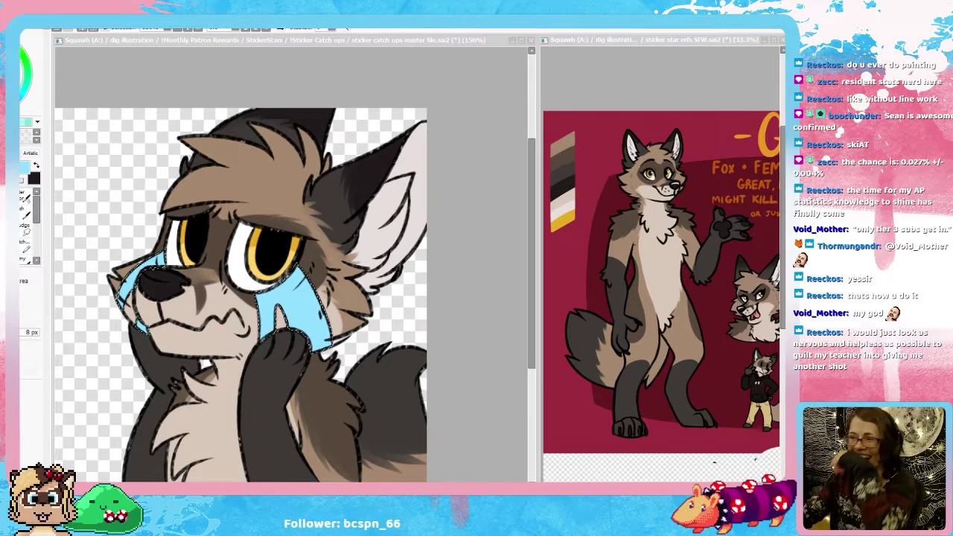
pyautogui.click(463, 235)
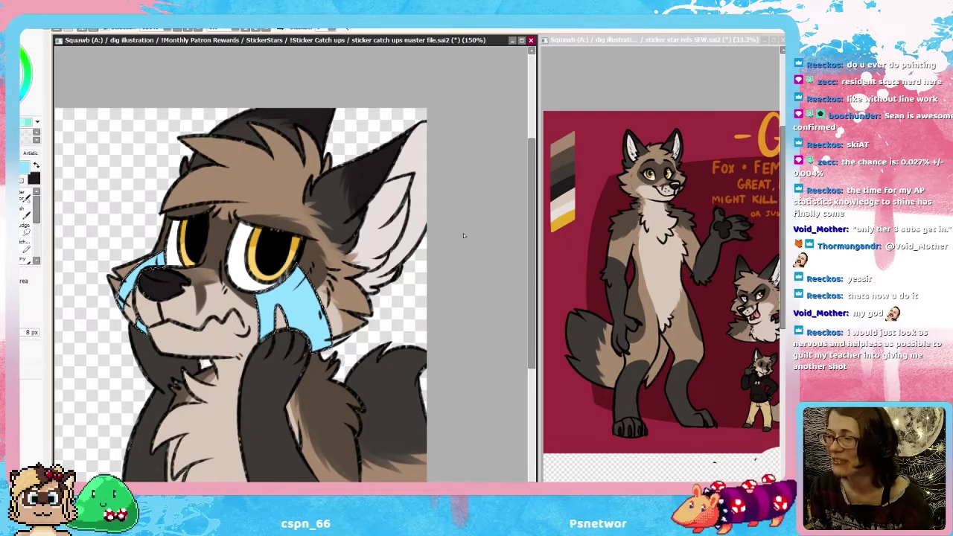
# Step: Clear the tear selection and dot whisker spots on the muzzle in the dark colour at brush size 7
pyautogui.hotkey('ctrl', 'd')
pyautogui.press('e')
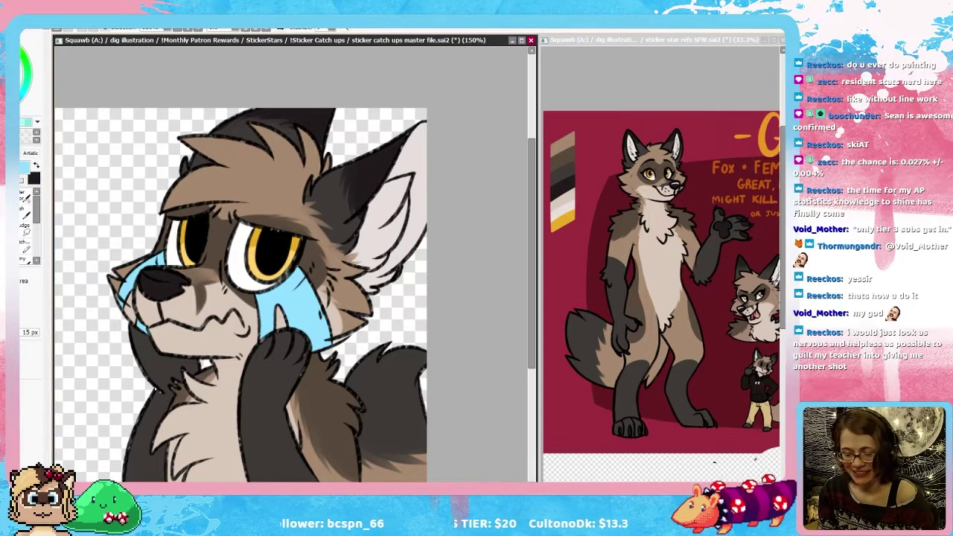
pyautogui.press('x')
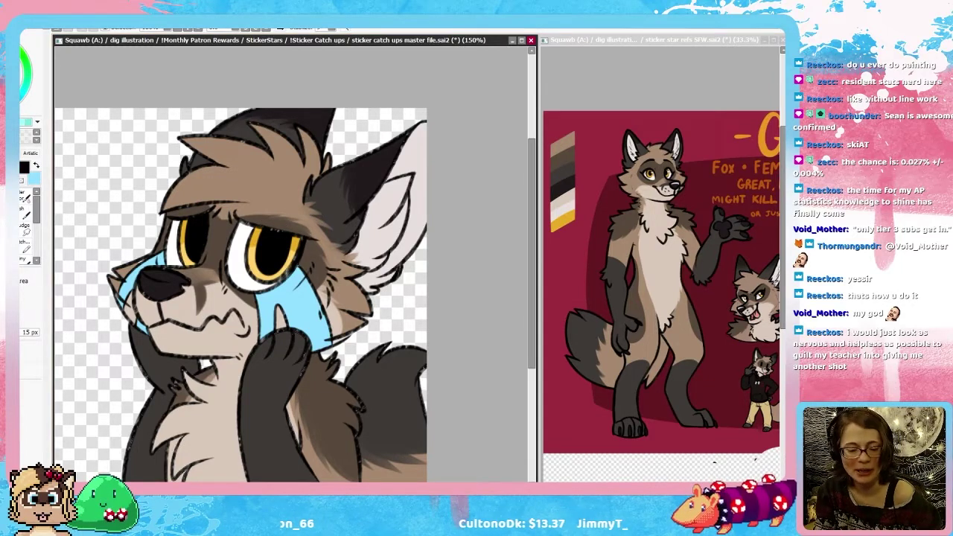
pyautogui.press('n')
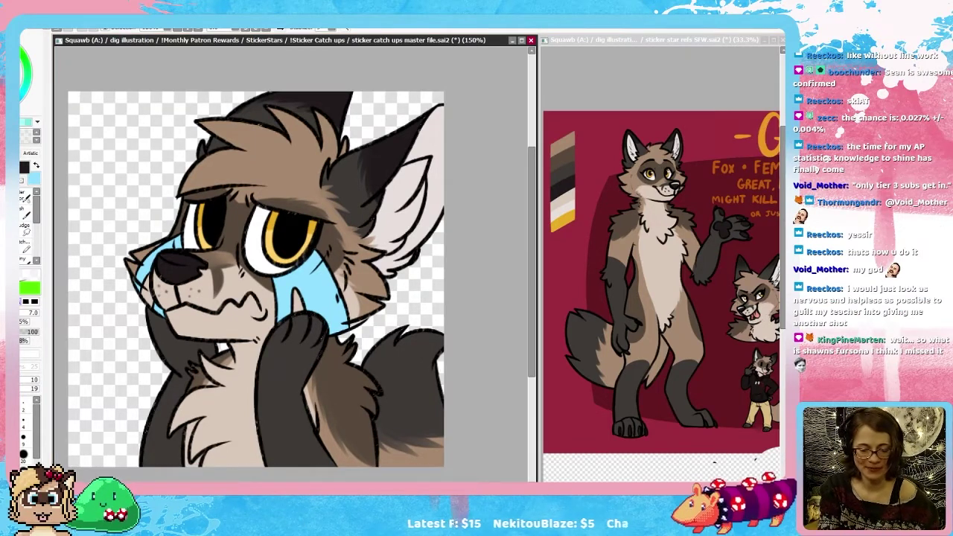
# Step: Select all empty background areas around the crying fox and invert the selection so it covers the character
pyautogui.press('w')
pyautogui.click(128, 202)
pyautogui.click(395, 111)
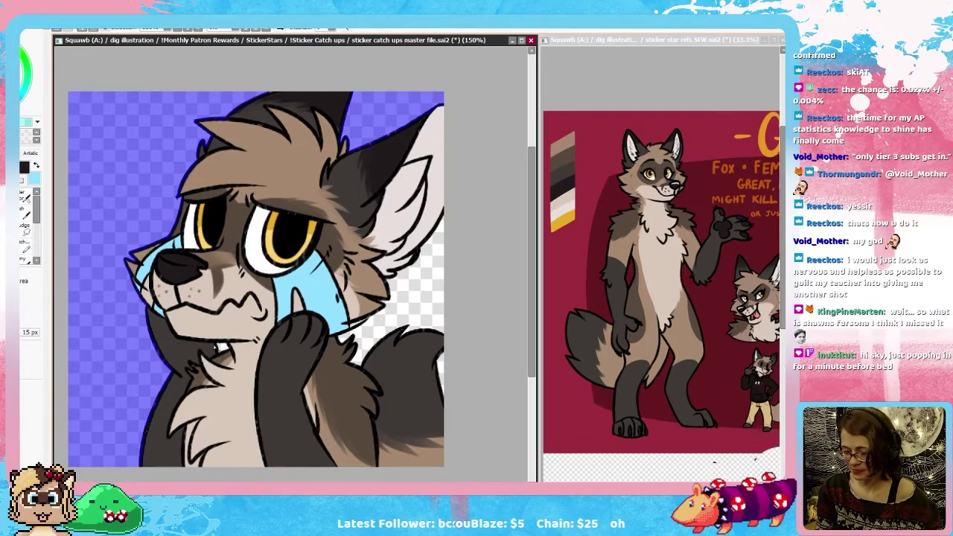
pyautogui.click(417, 279)
pyautogui.click(436, 363)
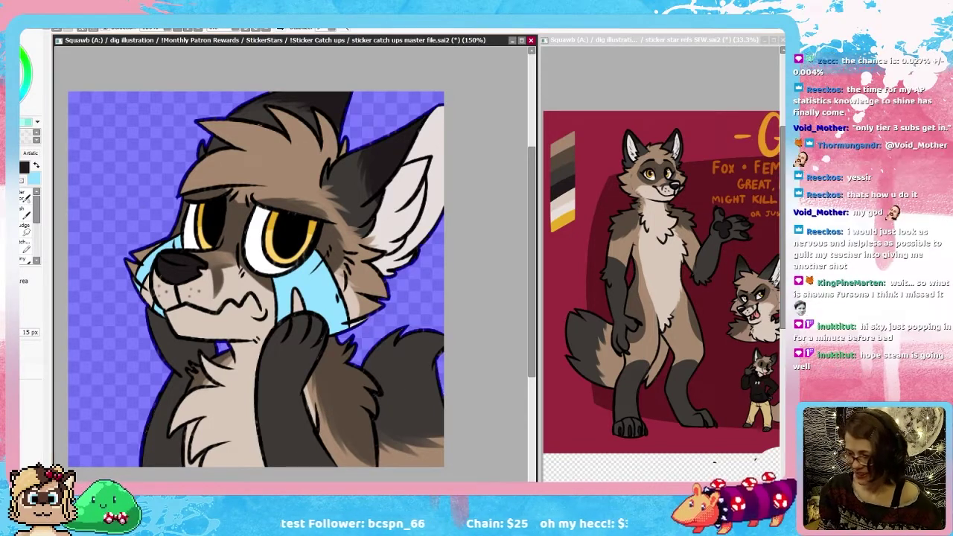
pyautogui.hotkey('ctrl', 'i')
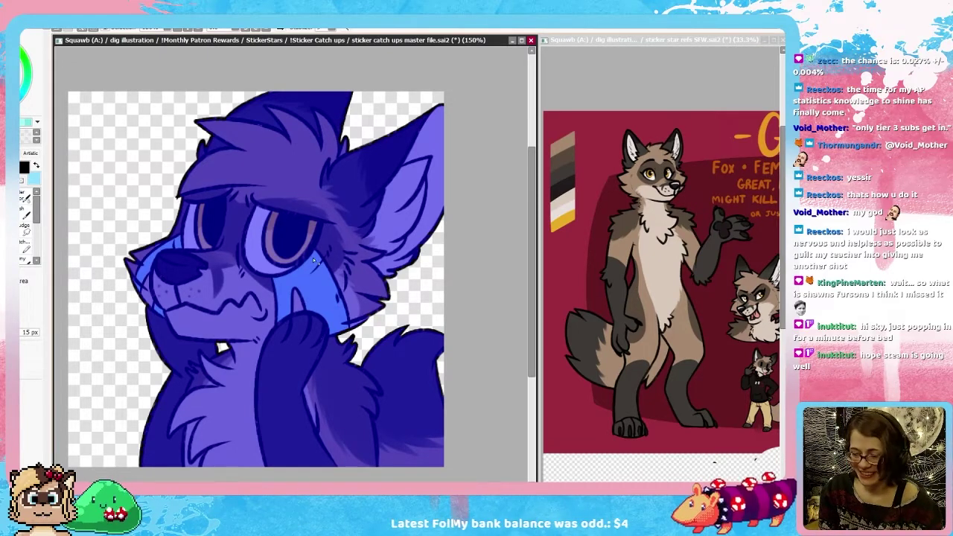
pyautogui.press('n')
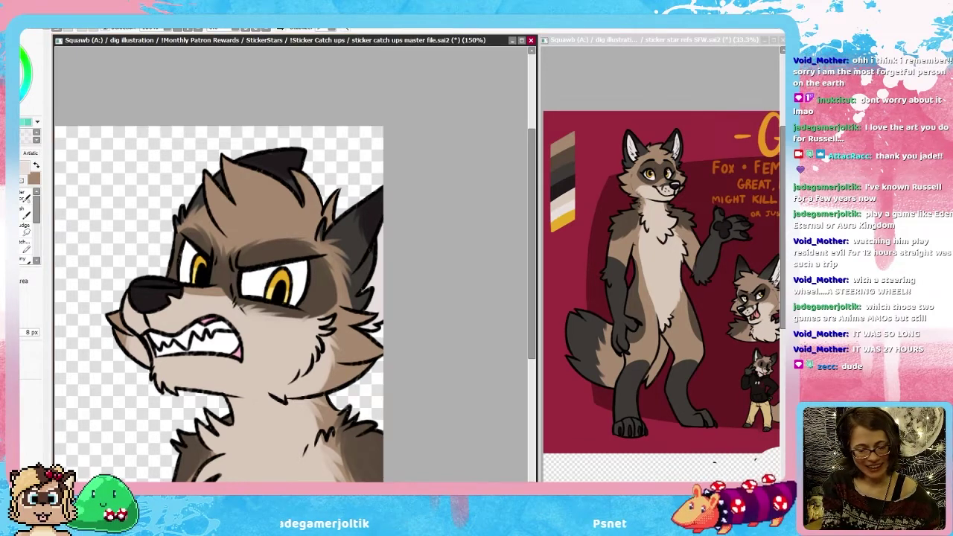
# Step: Select the empty background around the snarling fox and invert the selection so it covers the character
pyautogui.click(146, 221)
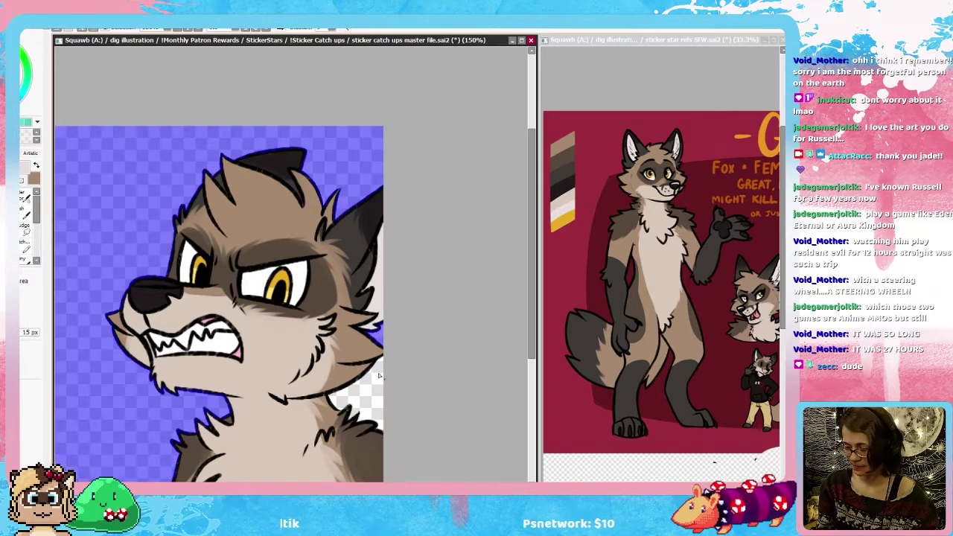
pyautogui.moveTo(384, 341)
pyautogui.mouseDown()
pyautogui.moveTo(472, 347)
pyautogui.moveTo(489, 328)
pyautogui.mouseUp()
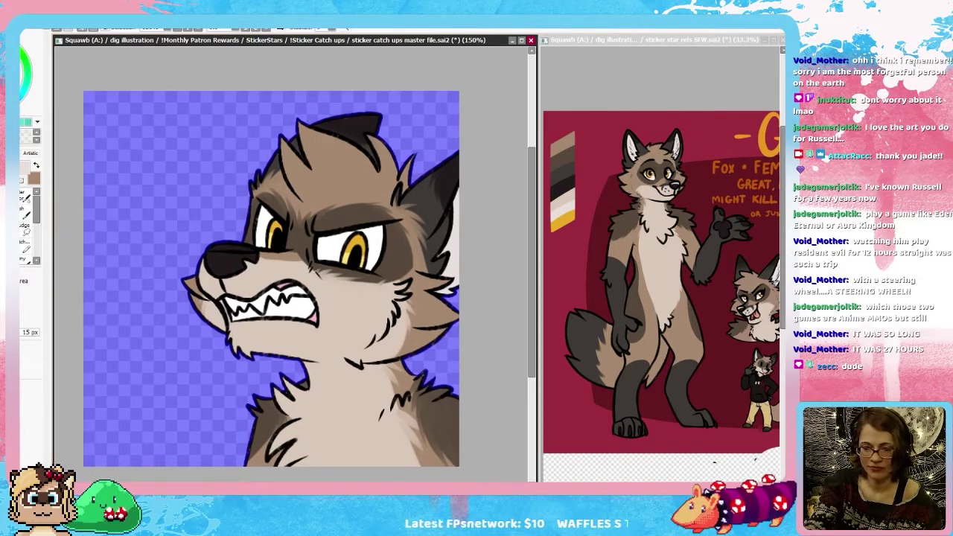
pyautogui.hotkey('ctrl', 'i')
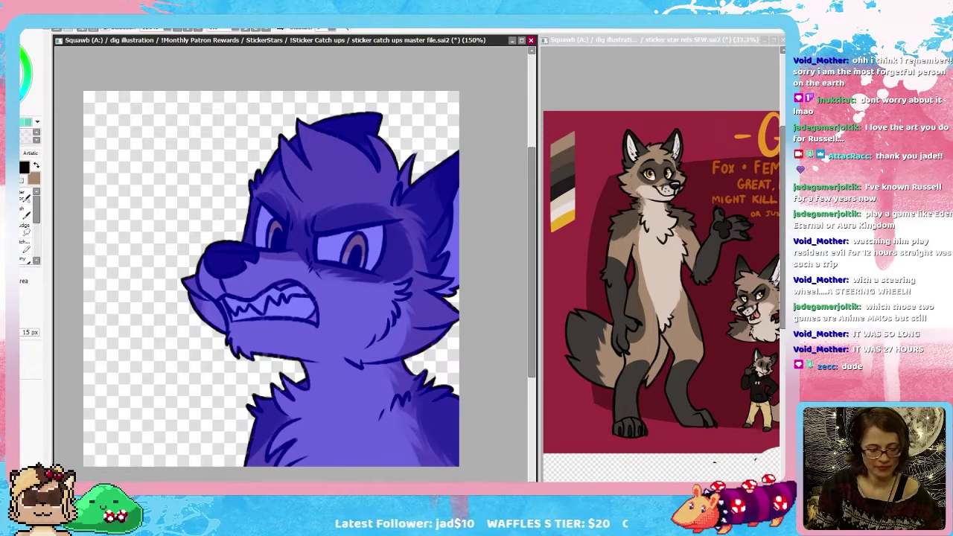
# Step: Clear the selection and paint white highlights in both of the snarling fox's eyes at brush sizes 13 and 9
pyautogui.press('b')
pyautogui.hotkey('ctrl', 'd')
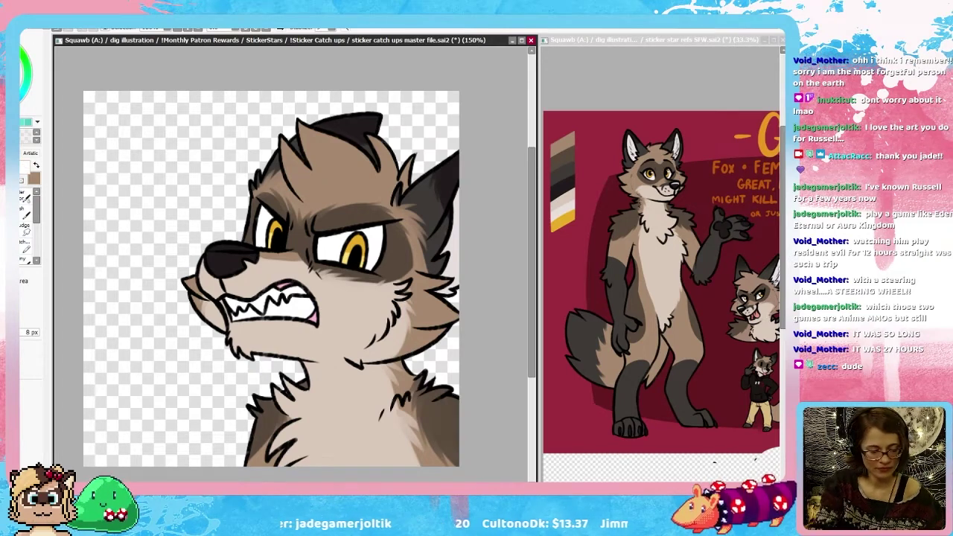
pyautogui.press('n')
pyautogui.moveTo(270, 236); pyautogui.dragTo(275, 231)
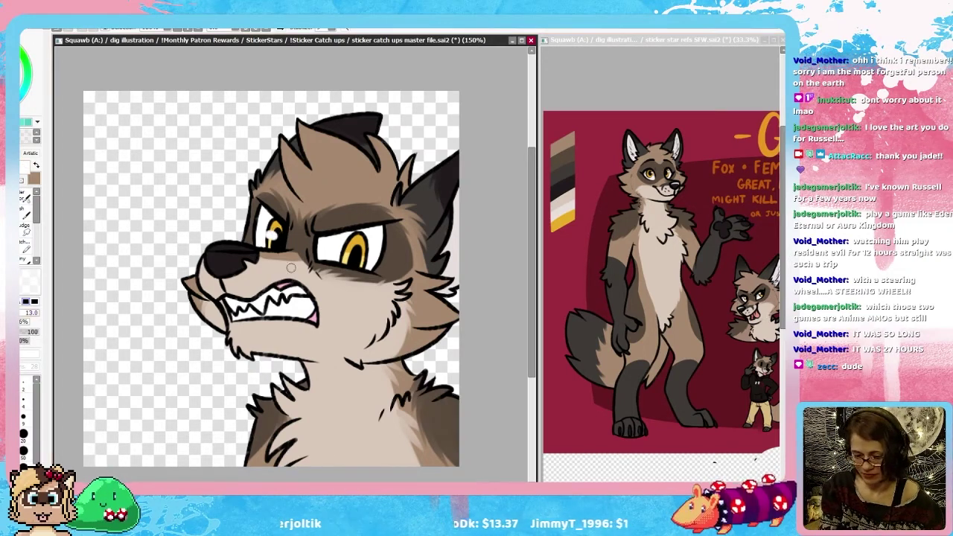
pyautogui.press('[')
pyautogui.press('[')
pyautogui.press('[')
pyautogui.moveTo(347, 248); pyautogui.dragTo(341, 249)
# Step: Mirror the view and paint white highlights on the nose, forehead hair and inner brow at brush size 9
pyautogui.press('h')
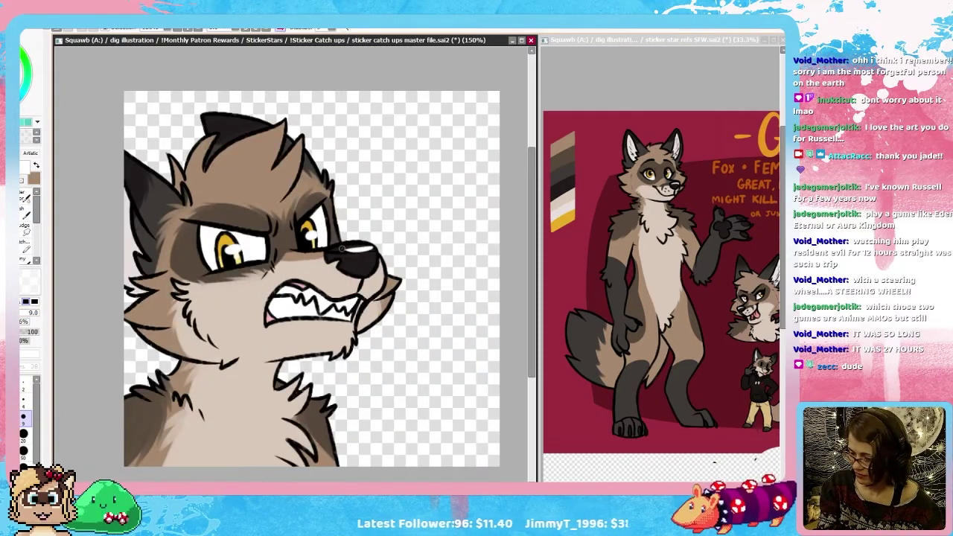
pyautogui.moveTo(288, 181); pyautogui.dragTo(277, 215)
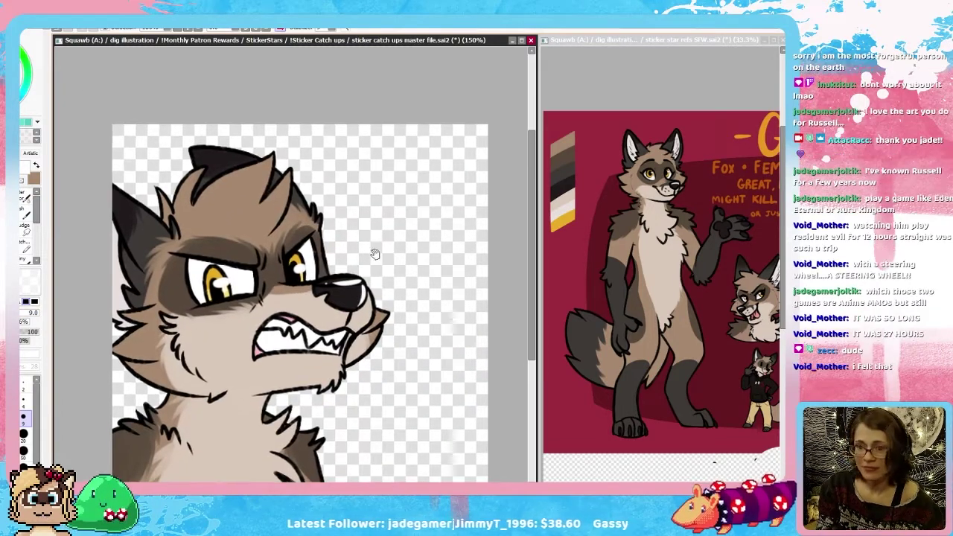
pyautogui.moveTo(234, 180)
pyautogui.mouseDown()
pyautogui.moveTo(217, 195)
pyautogui.moveTo(242, 202)
pyautogui.moveTo(211, 198)
pyautogui.mouseUp()
pyautogui.moveTo(268, 218); pyautogui.dragTo(260, 227)
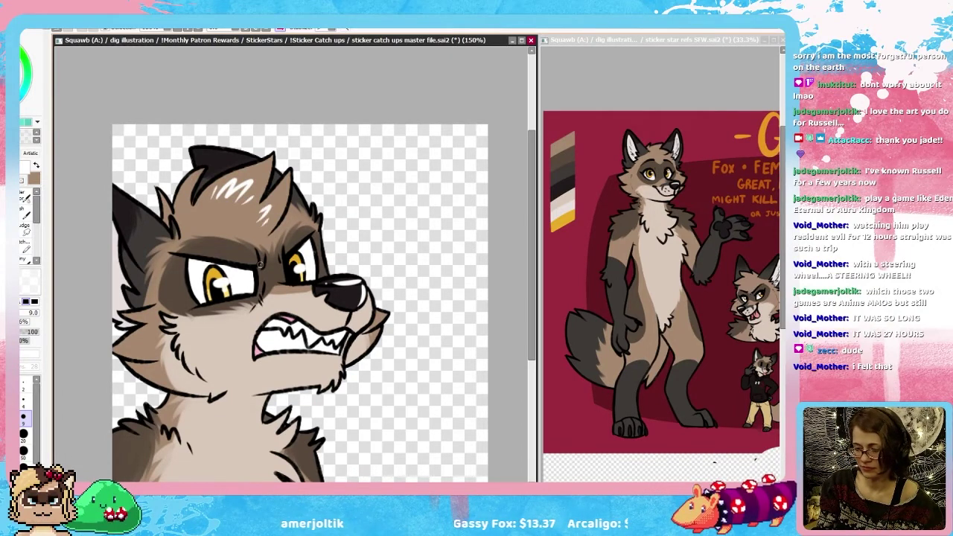
pyautogui.moveTo(261, 266)
pyautogui.mouseDown()
pyautogui.moveTo(262, 256)
pyautogui.moveTo(280, 259)
pyautogui.moveTo(259, 295)
pyautogui.mouseUp()
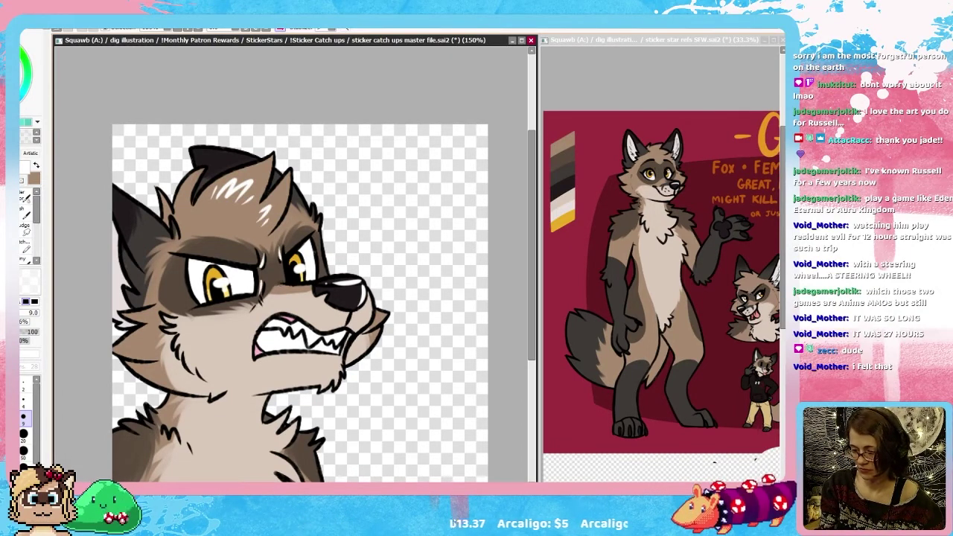
# Step: Unmirror the view and paint over the dark line between the muzzle and the far cheek with light beige
pyautogui.press('h')
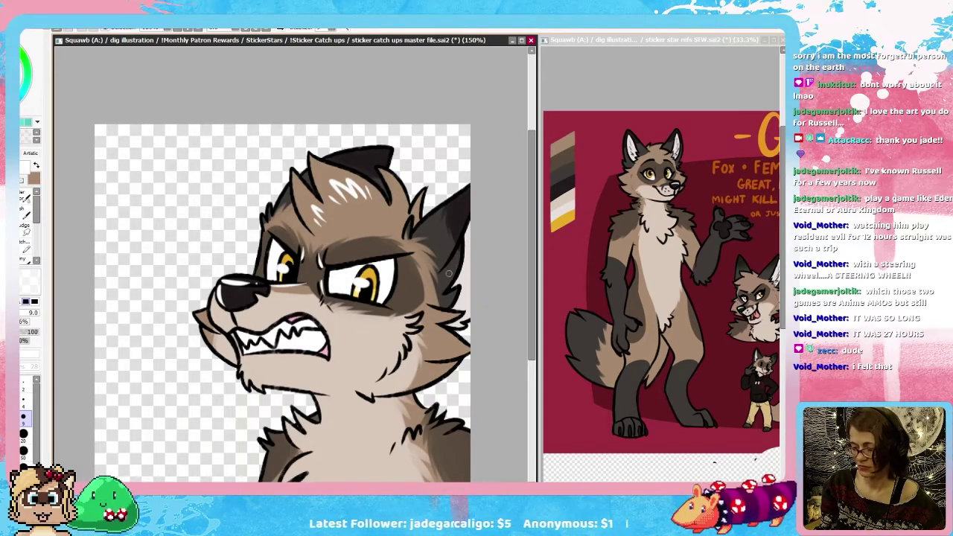
pyautogui.moveTo(474, 375); pyautogui.dragTo(462, 342)
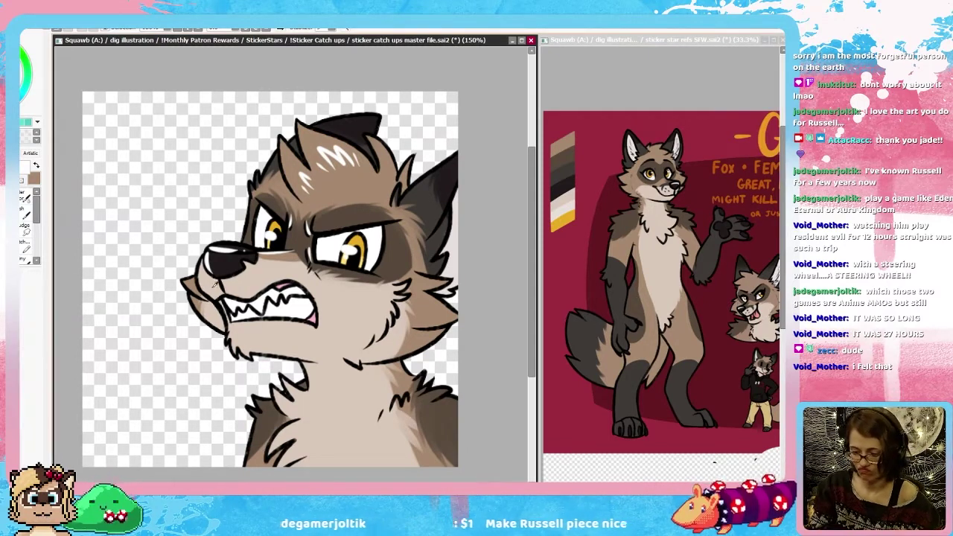
pyautogui.moveTo(207, 293); pyautogui.dragTo(225, 323)
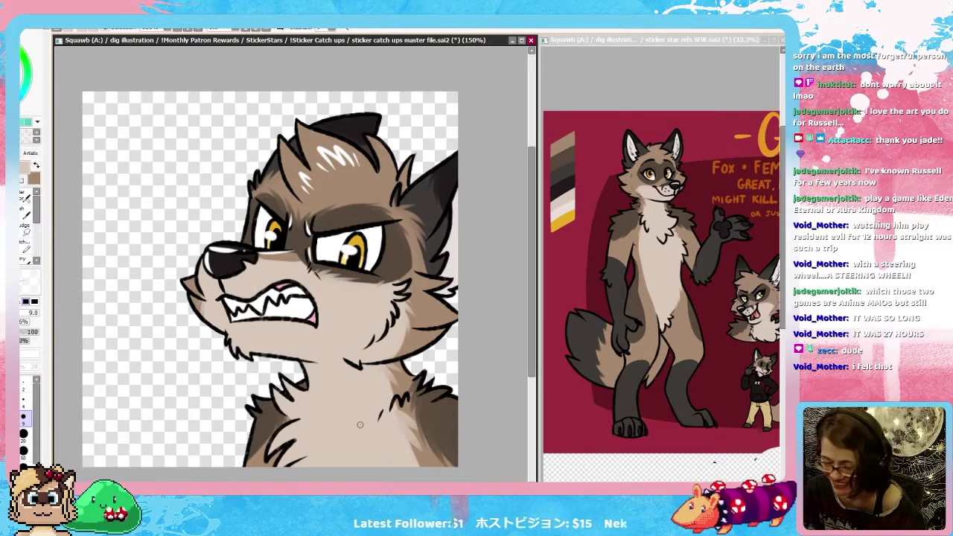
# Step: Redraw the muzzle's lower edge beside the far cheek in the dark line colour at size 6.5, undoing stray strokes
pyautogui.press('h')
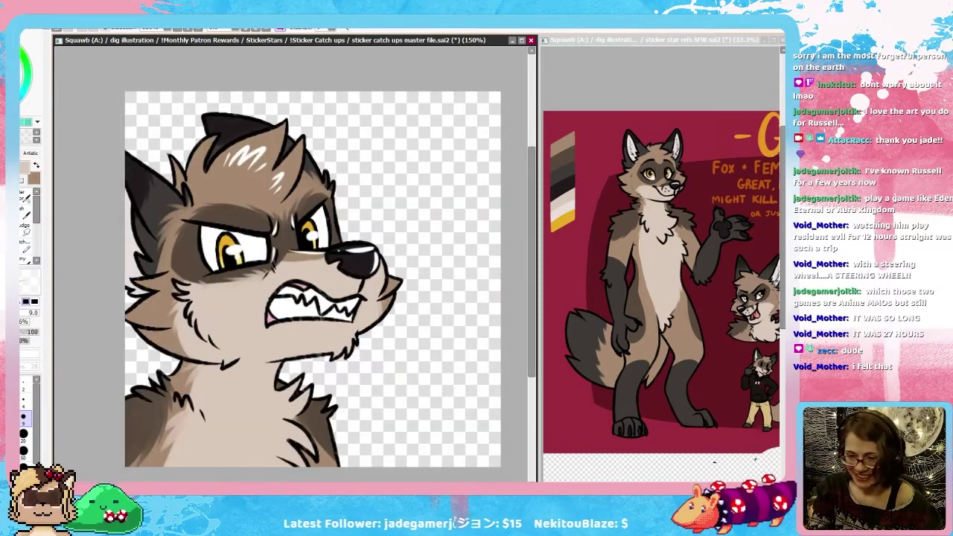
pyautogui.rightClick(356, 262)
pyautogui.press('n')
pyautogui.moveTo(383, 292); pyautogui.dragTo(359, 318)
pyautogui.press('h')
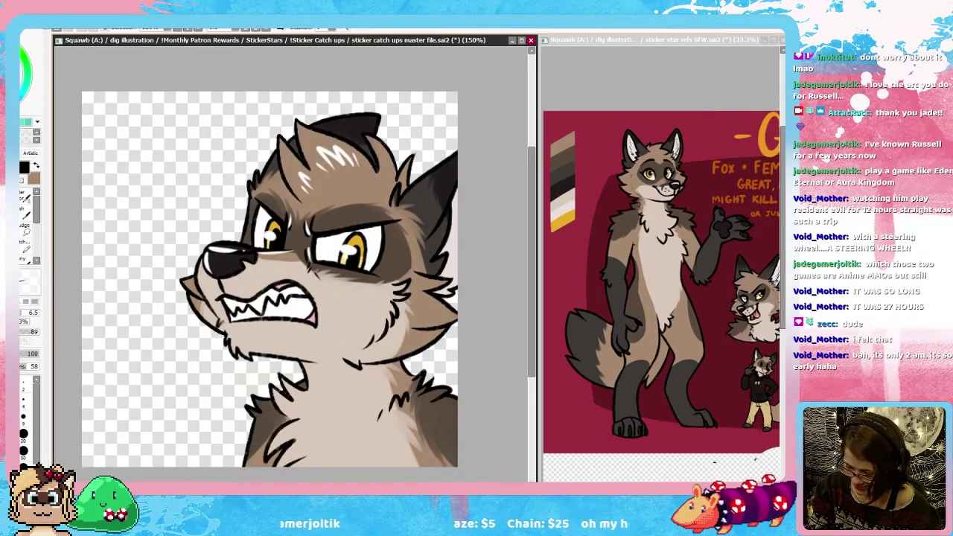
pyautogui.hotkey('ctrl', 'z')
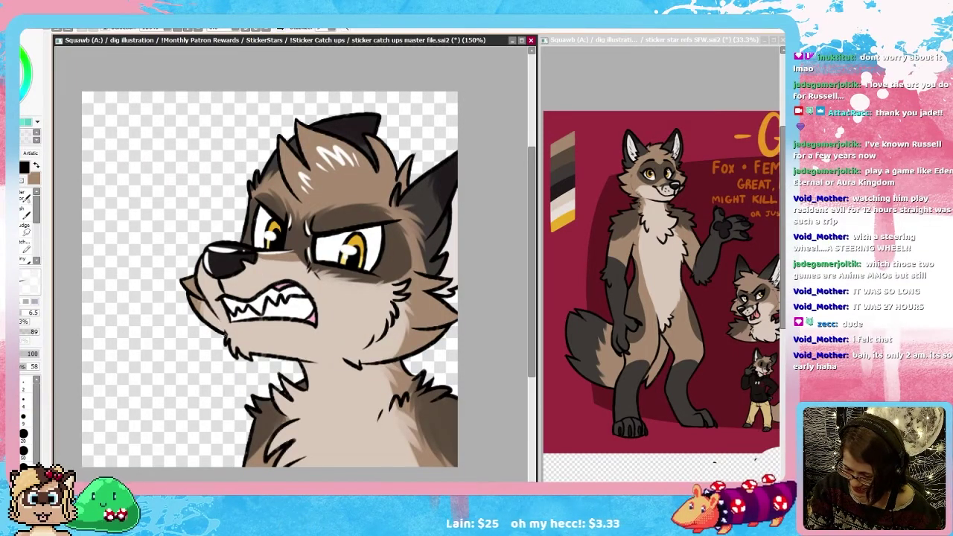
pyautogui.moveTo(226, 334); pyautogui.dragTo(218, 311)
pyautogui.hotkey('ctrl', 'z')
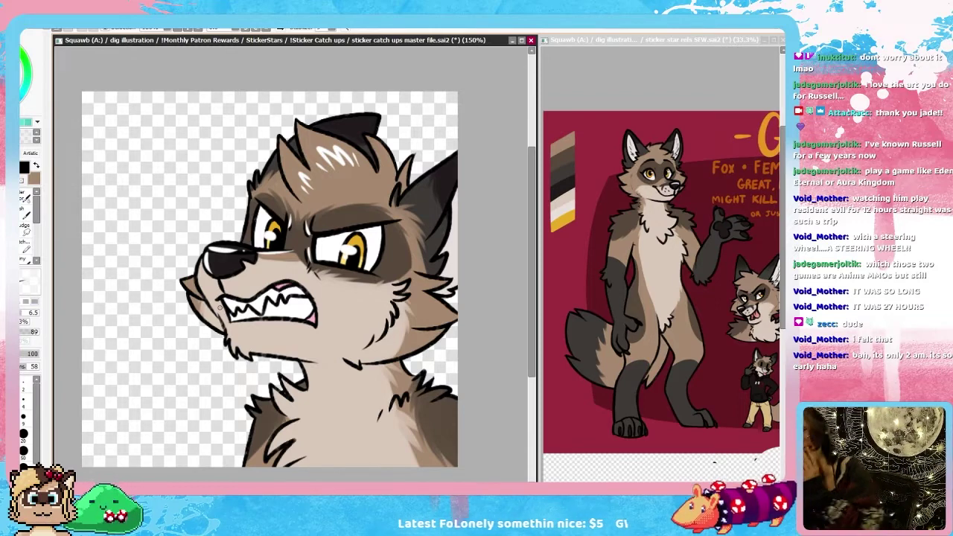
pyautogui.press('h')
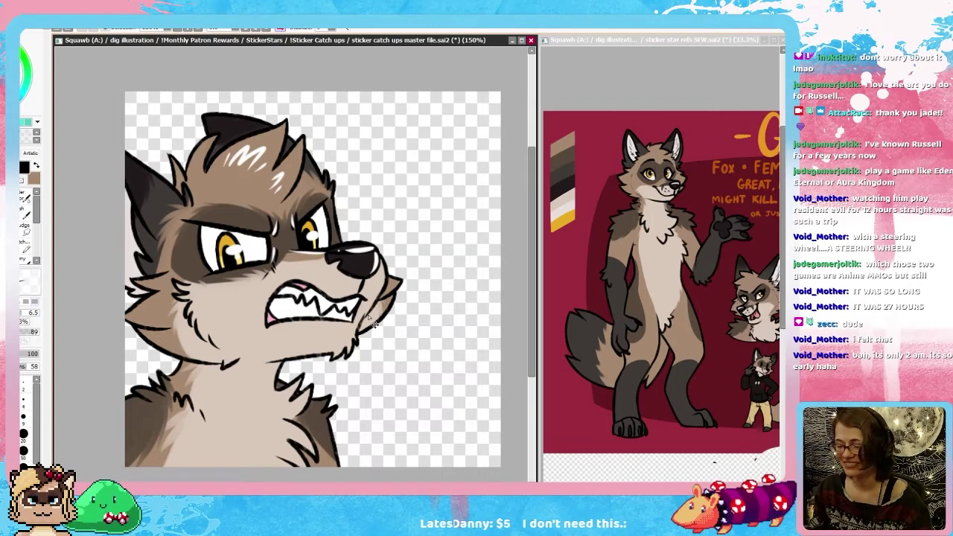
pyautogui.press('h')
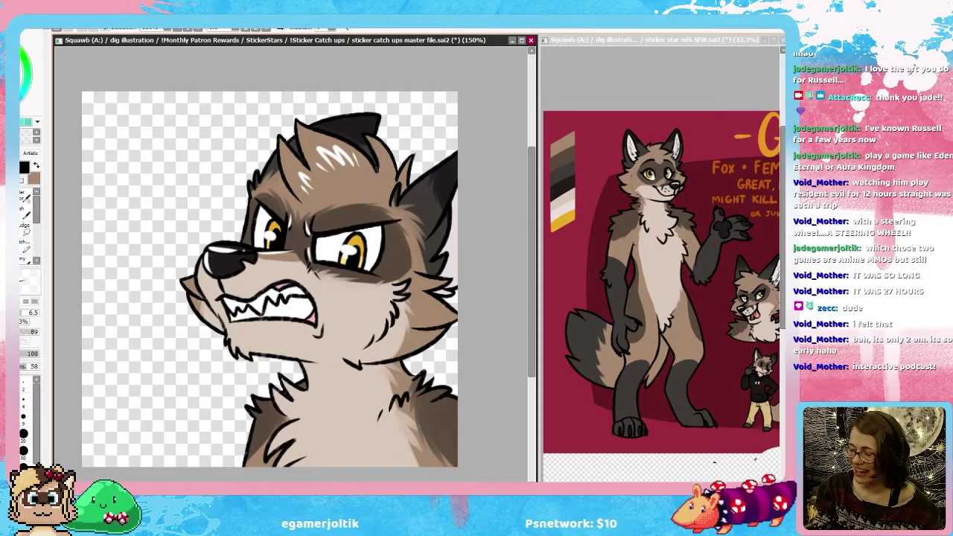
# Step: Clear the snarling fox's colours and line art from the canvas and save the master file
pyautogui.moveTo(477, 385); pyautogui.dragTo(482, 382)
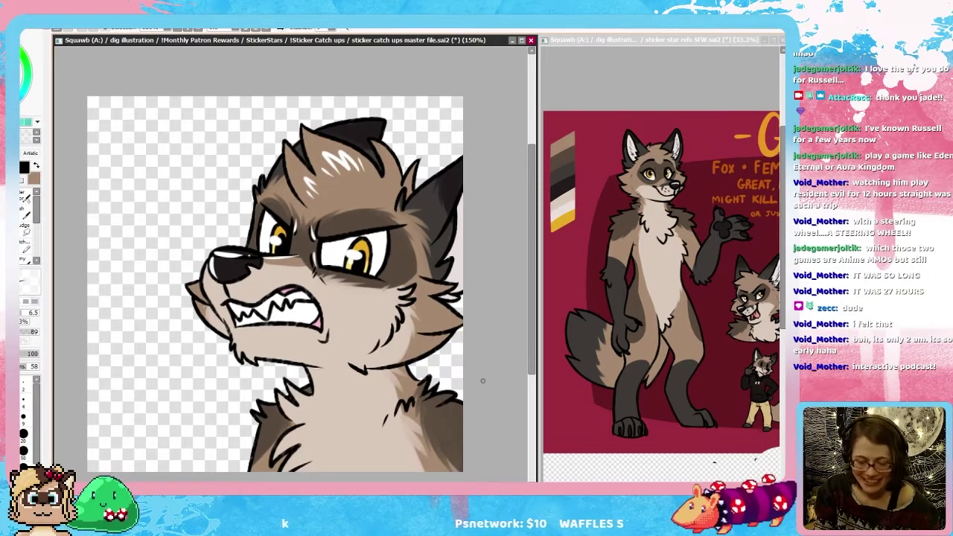
pyautogui.press('Delete')
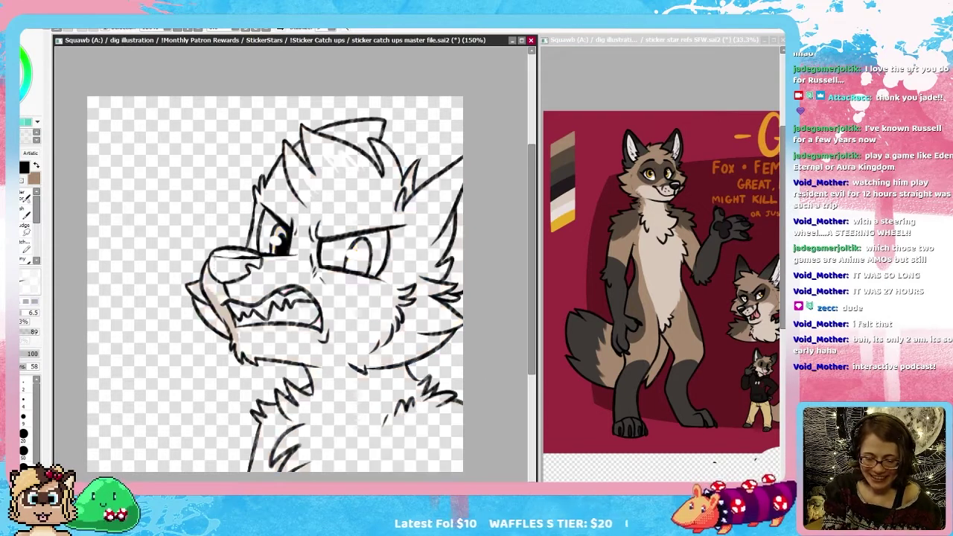
pyautogui.press('Delete')
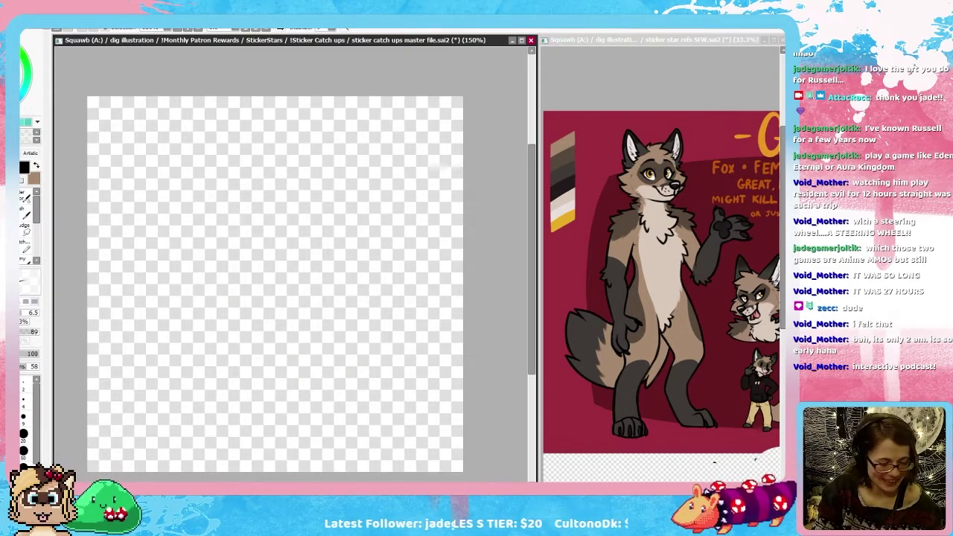
pyautogui.hotkey('ctrl', 's')
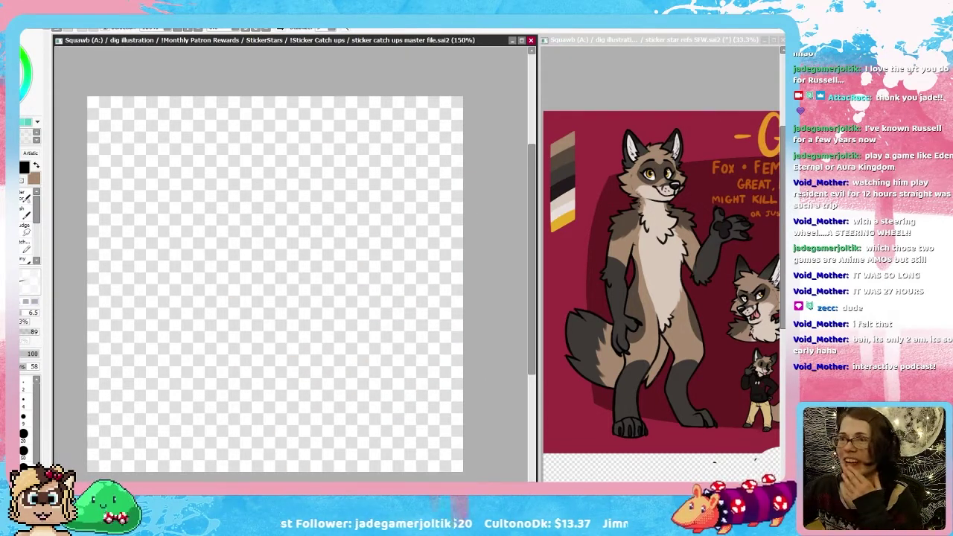
# Step: Sketch the next fox's round head and small muzzle in light blue, with an oval nose on the muzzle
pyautogui.hotkey('alt', 'Tab')
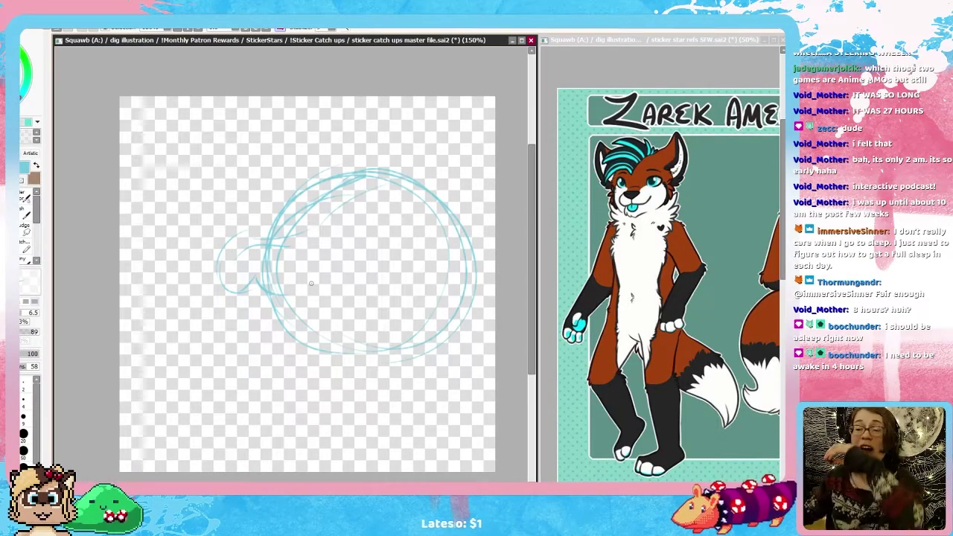
pyautogui.moveTo(267, 264)
pyautogui.mouseDown()
pyautogui.moveTo(236, 258)
pyautogui.moveTo(269, 236)
pyautogui.mouseUp()
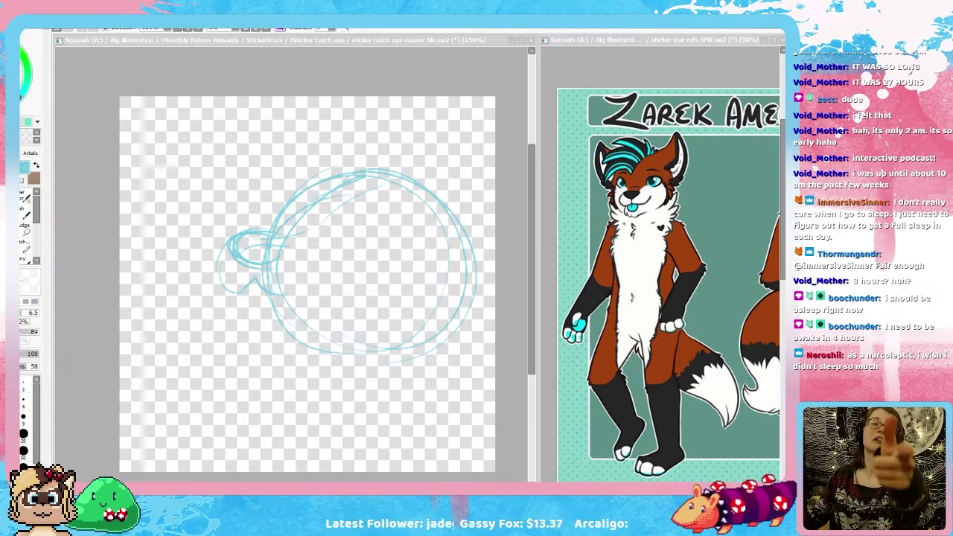
pyautogui.click(245, 242)
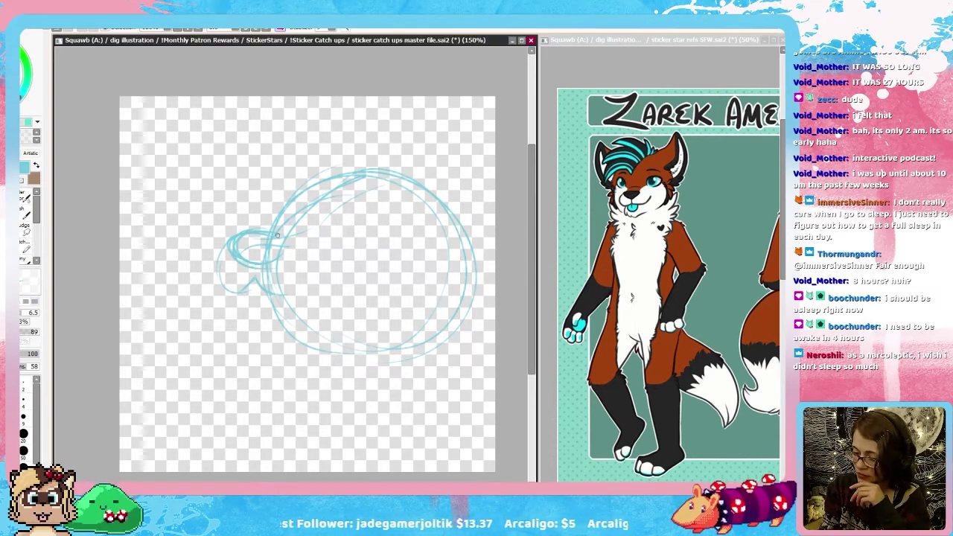
# Step: Sketch the upper lip and the jaw lines of a wide-open mouth below the muzzle, undoing the jaw tip strokes
pyautogui.moveTo(234, 289)
pyautogui.mouseDown()
pyautogui.moveTo(308, 287)
pyautogui.moveTo(322, 303)
pyautogui.moveTo(281, 358)
pyautogui.moveTo(287, 371)
pyautogui.moveTo(312, 331)
pyautogui.moveTo(284, 384)
pyautogui.mouseUp()
pyautogui.moveTo(301, 338); pyautogui.dragTo(284, 385)
pyautogui.moveTo(310, 329); pyautogui.dragTo(287, 353)
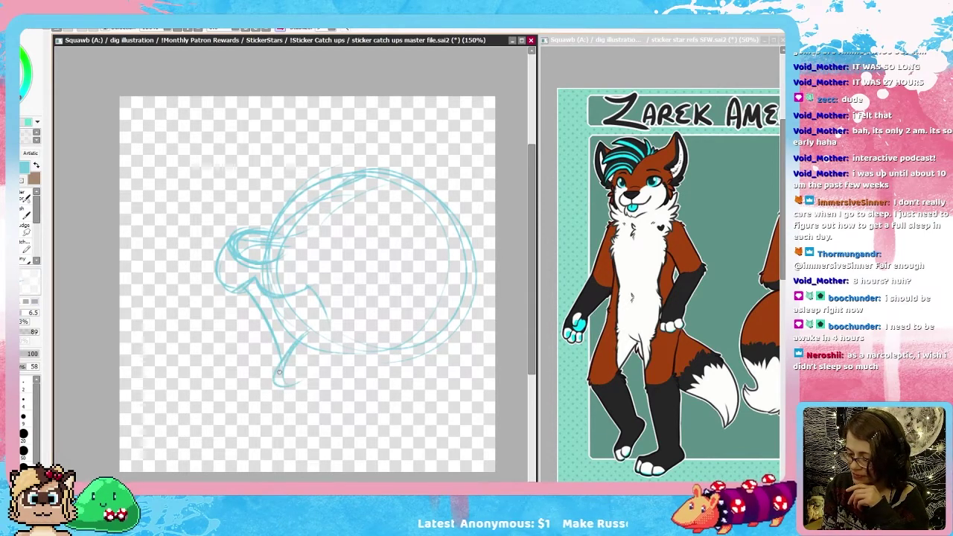
pyautogui.hotkey('ctrl', 'z')
pyautogui.hotkey('ctrl', 'z')
pyautogui.moveTo(246, 283)
pyautogui.mouseDown()
pyautogui.moveTo(279, 388)
pyautogui.moveTo(322, 324)
pyautogui.moveTo(313, 288)
pyautogui.moveTo(324, 328)
pyautogui.mouseUp()
pyautogui.hotkey('ctrl', 'z')
pyautogui.hotkey('ctrl', 'z')
pyautogui.hotkey('ctrl', 'z')
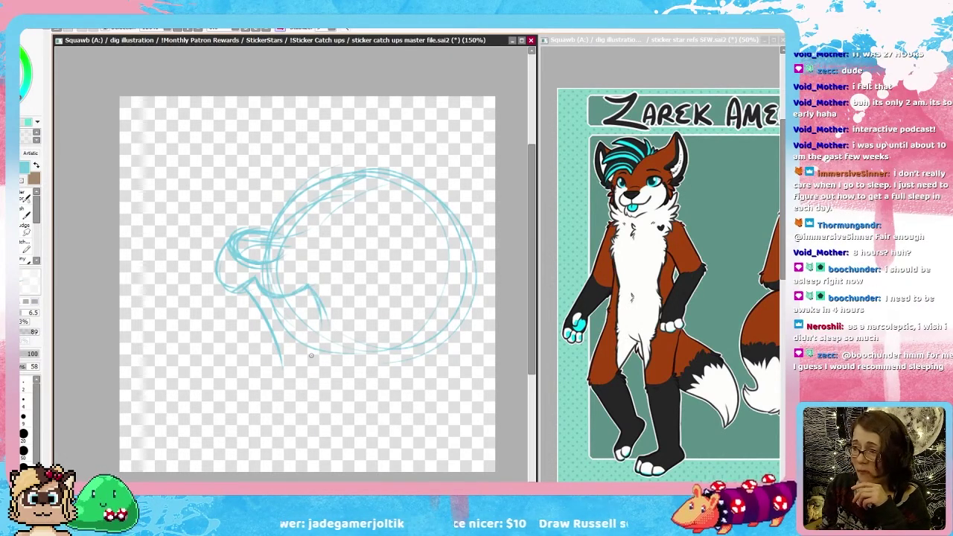
# Step: Sketch the long lower jaw with a rounded chin and a tongue line, undoing strokes that miss the shape
pyautogui.hotkey('alt', 'Tab')
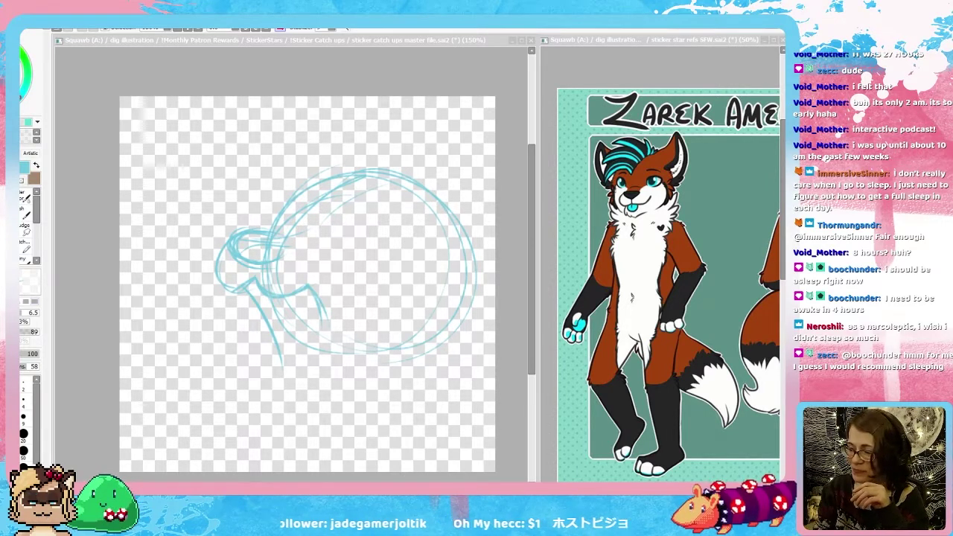
pyautogui.moveTo(257, 283)
pyautogui.mouseDown()
pyautogui.moveTo(277, 299)
pyautogui.moveTo(243, 286)
pyautogui.moveTo(222, 249)
pyautogui.moveTo(286, 241)
pyautogui.moveTo(274, 320)
pyautogui.moveTo(321, 338)
pyautogui.mouseUp()
pyautogui.hotkey('ctrl', 'z')
pyautogui.moveTo(276, 359)
pyautogui.mouseDown()
pyautogui.moveTo(296, 384)
pyautogui.moveTo(321, 312)
pyautogui.moveTo(277, 370)
pyautogui.moveTo(300, 374)
pyautogui.mouseUp()
pyautogui.hotkey('ctrl', 'z')
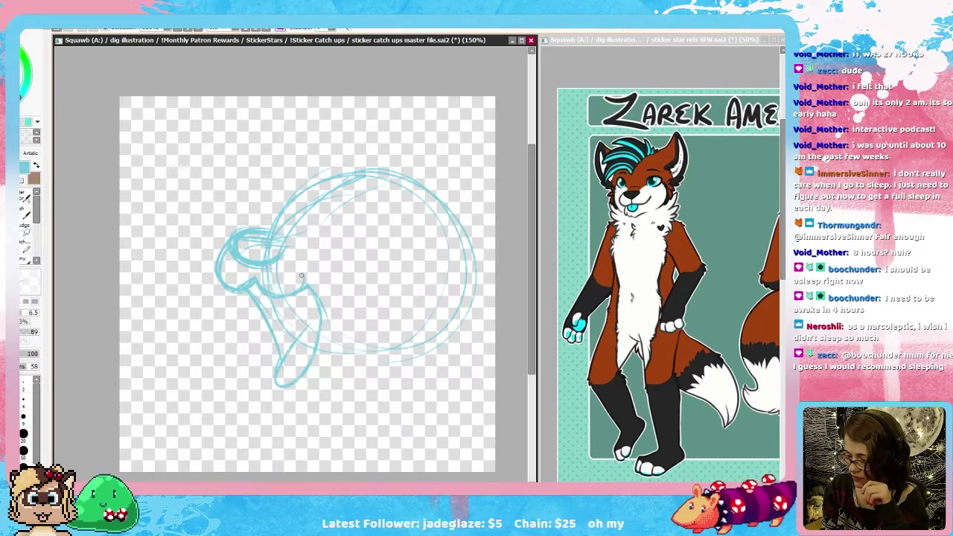
pyautogui.moveTo(303, 276)
pyautogui.mouseDown()
pyautogui.moveTo(328, 294)
pyautogui.moveTo(312, 287)
pyautogui.moveTo(327, 287)
pyautogui.moveTo(318, 351)
pyautogui.moveTo(298, 340)
pyautogui.moveTo(279, 360)
pyautogui.moveTo(293, 399)
pyautogui.mouseUp()
pyautogui.hotkey('ctrl', 'z')
pyautogui.hotkey('ctrl', 'z')
# Step: Rough in two large oval eyes above the muzzle and strengthen the nose outline
pyautogui.moveTo(446, 239)
pyautogui.mouseDown()
pyautogui.moveTo(353, 263)
pyautogui.moveTo(340, 233)
pyautogui.moveTo(365, 236)
pyautogui.mouseUp()
pyautogui.moveTo(285, 240)
pyautogui.mouseDown()
pyautogui.moveTo(319, 193)
pyautogui.moveTo(244, 213)
pyautogui.moveTo(271, 221)
pyautogui.moveTo(284, 244)
pyautogui.moveTo(276, 262)
pyautogui.mouseUp()
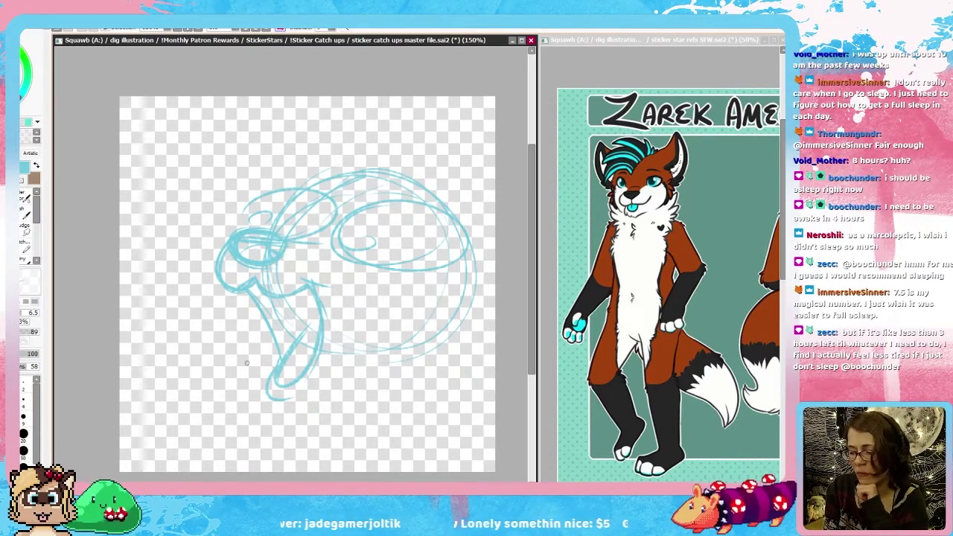
# Step: Rework the front upper lip curve and thicken the lower jaw and chin outline, undoing unwanted strokes
pyautogui.moveTo(299, 275)
pyautogui.mouseDown()
pyautogui.moveTo(333, 284)
pyautogui.moveTo(259, 289)
pyautogui.moveTo(216, 276)
pyautogui.moveTo(231, 247)
pyautogui.moveTo(216, 280)
pyautogui.moveTo(269, 271)
pyautogui.moveTo(310, 291)
pyautogui.mouseUp()
pyautogui.hotkey('ctrl', 'z')
pyautogui.hotkey('ctrl', 'z')
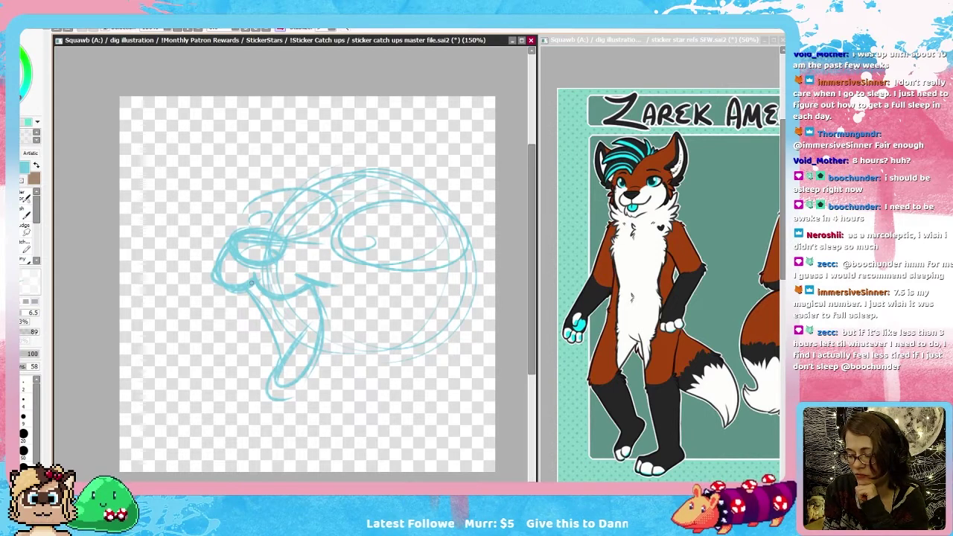
pyautogui.hotkey('ctrl', 'z')
pyautogui.moveTo(251, 284); pyautogui.dragTo(225, 253)
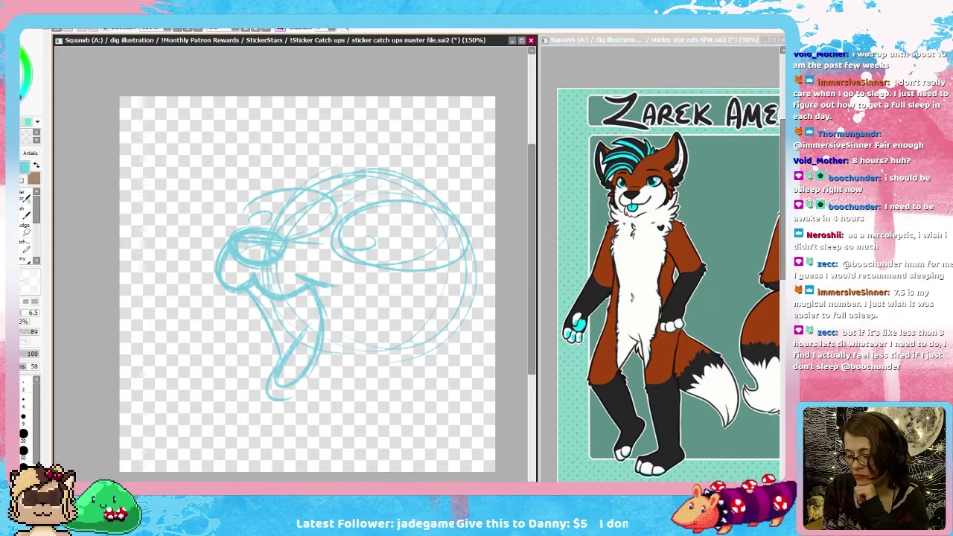
pyautogui.moveTo(257, 300)
pyautogui.mouseDown()
pyautogui.moveTo(271, 375)
pyautogui.moveTo(300, 396)
pyautogui.mouseUp()
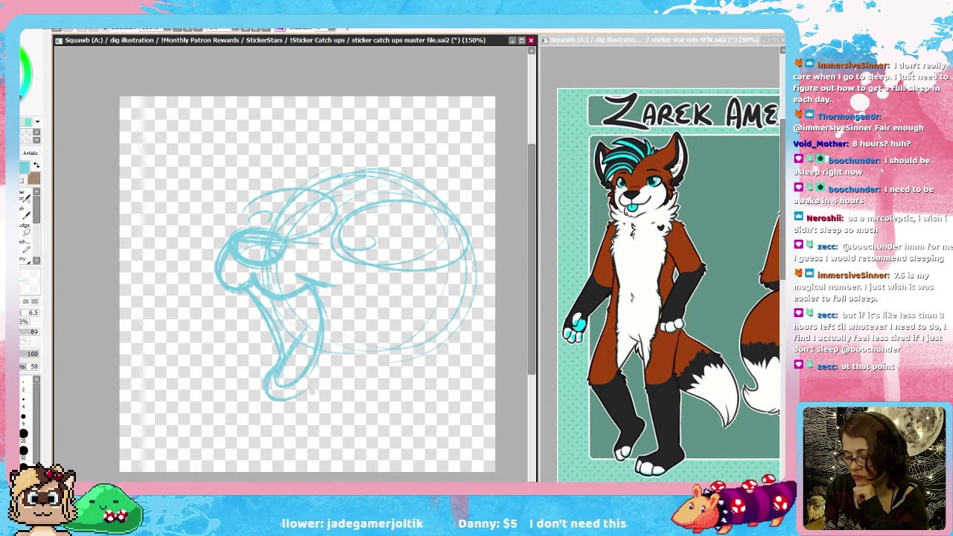
# Step: Complete the small oval irises in both eyes and close the far eye's outline
pyautogui.moveTo(346, 250)
pyautogui.mouseDown()
pyautogui.moveTo(381, 242)
pyautogui.moveTo(357, 253)
pyautogui.mouseUp()
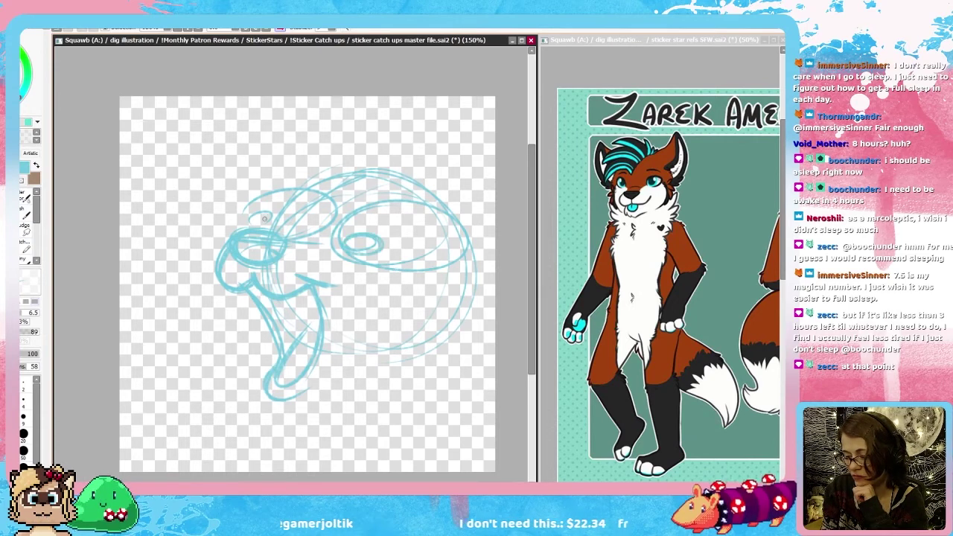
pyautogui.moveTo(263, 216); pyautogui.dragTo(289, 189)
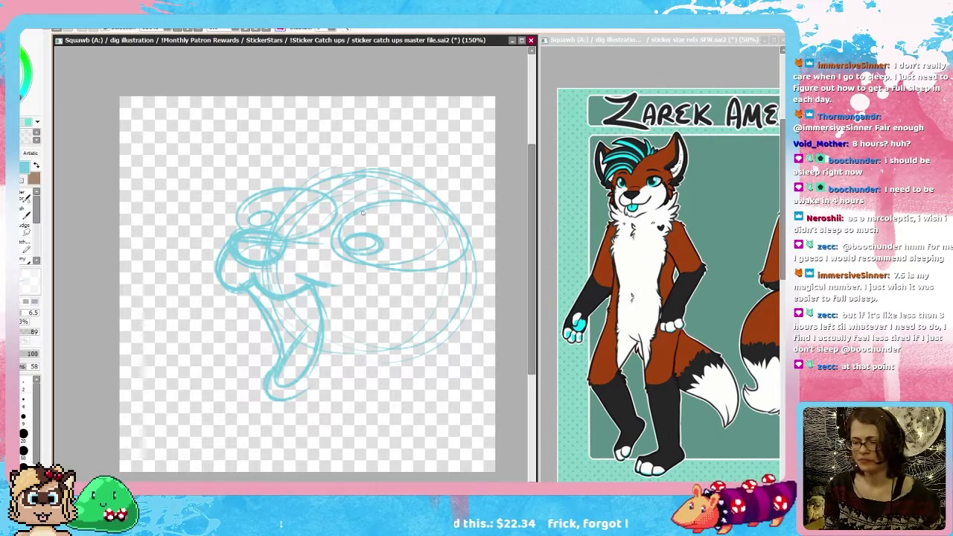
# Step: Shift the fox head sketch slightly left and up on the canvas and mirror the view to check it
pyautogui.moveTo(427, 327); pyautogui.dragTo(410, 322)
pyautogui.press('h')
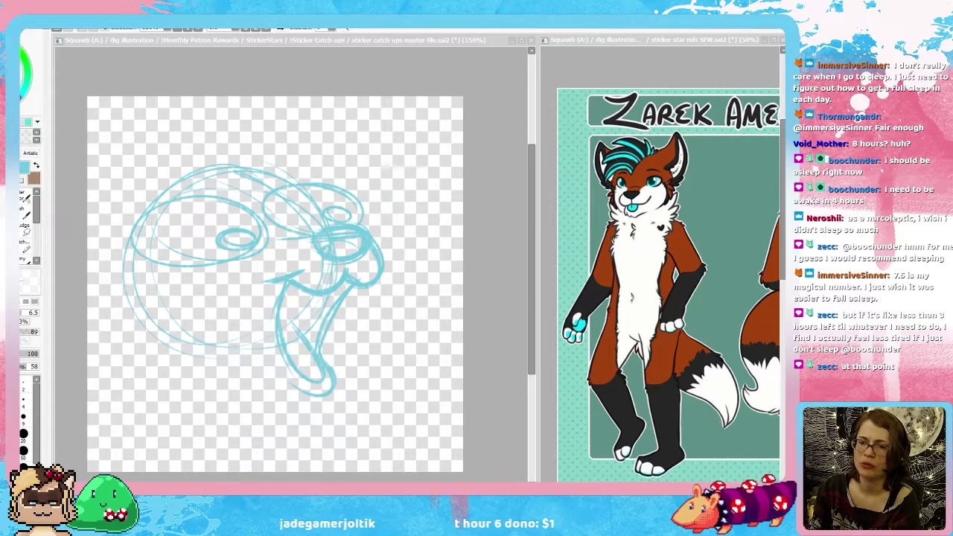
pyautogui.click(411, 120)
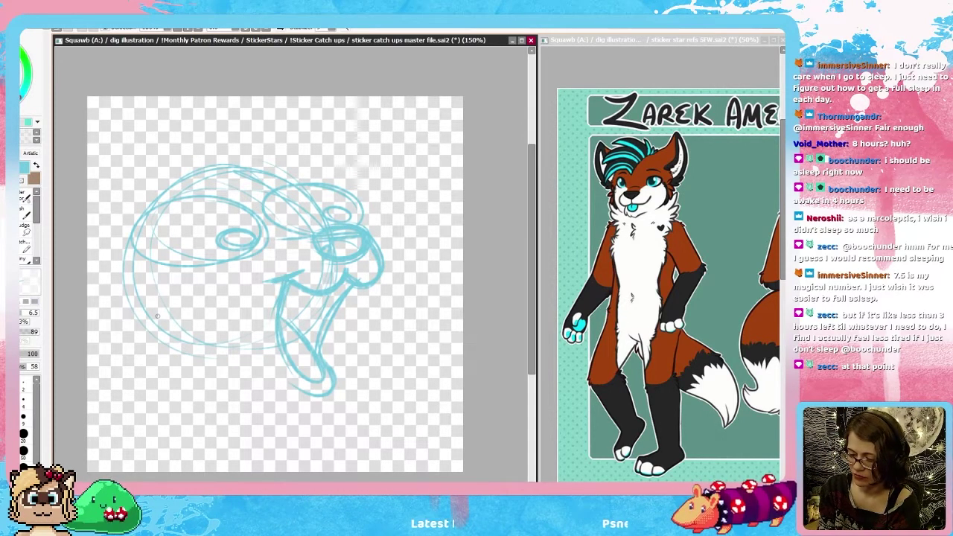
# Step: Sketch jagged cheek fur spikes at the back of the head, undoing the strokes that miss the shape
pyautogui.moveTo(135, 278)
pyautogui.mouseDown()
pyautogui.moveTo(134, 306)
pyautogui.moveTo(109, 281)
pyautogui.moveTo(156, 353)
pyautogui.mouseUp()
pyautogui.moveTo(99, 341); pyautogui.dragTo(195, 385)
pyautogui.moveTo(146, 363); pyautogui.dragTo(307, 410)
pyautogui.hotkey('ctrl', 'z')
pyautogui.hotkey('ctrl', 'z')
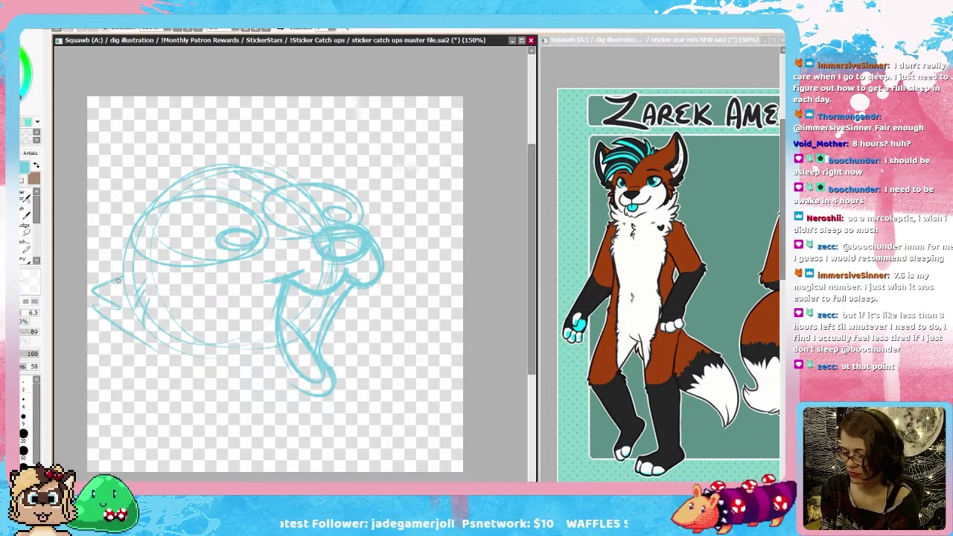
pyautogui.moveTo(98, 260)
pyautogui.mouseDown()
pyautogui.moveTo(124, 270)
pyautogui.moveTo(88, 313)
pyautogui.moveTo(118, 350)
pyautogui.moveTo(185, 369)
pyautogui.mouseUp()
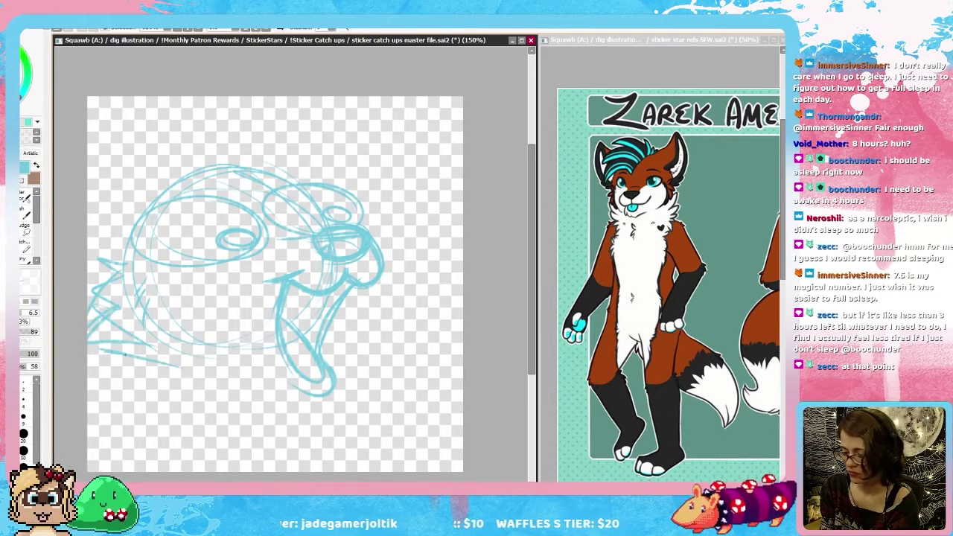
# Step: Sketch the jaw's lower edge from the cheek fur to the chin, with small fur tufts along it
pyautogui.moveTo(126, 355); pyautogui.dragTo(311, 398)
pyautogui.moveTo(204, 379); pyautogui.dragTo(307, 401)
pyautogui.moveTo(167, 368); pyautogui.dragTo(262, 399)
pyautogui.moveTo(194, 377); pyautogui.dragTo(228, 365)
pyautogui.moveTo(214, 376)
pyautogui.mouseDown()
pyautogui.moveTo(260, 388)
pyautogui.moveTo(249, 407)
pyautogui.mouseUp()
# Step: Thicken the small oval irises in both eyes
pyautogui.moveTo(223, 240); pyautogui.dragTo(248, 232)
pyautogui.moveTo(252, 246)
pyautogui.mouseDown()
pyautogui.moveTo(212, 238)
pyautogui.moveTo(238, 223)
pyautogui.mouseUp()
pyautogui.moveTo(326, 213); pyautogui.dragTo(356, 220)
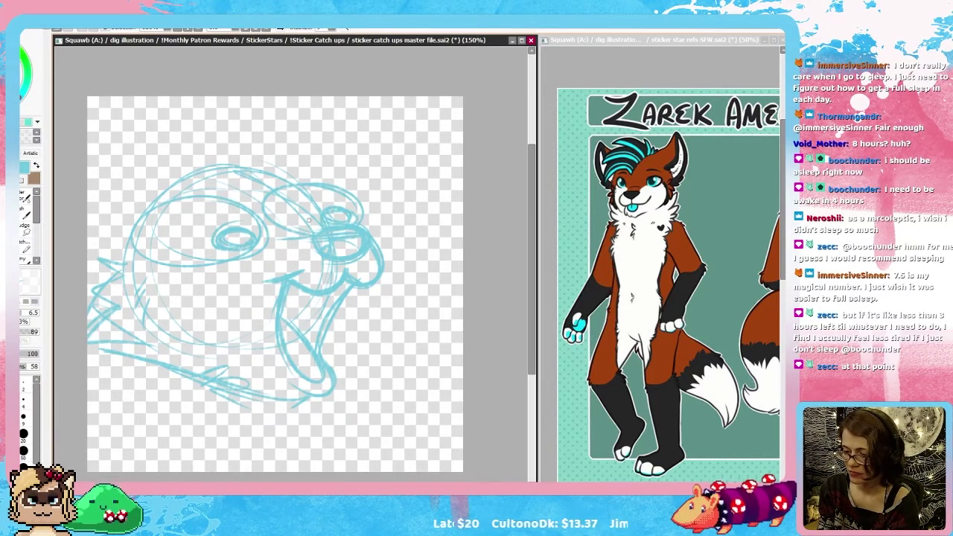
# Step: Rough in long curved hair strokes rising from the top of the head and sweeping over the forehead
pyautogui.moveTo(222, 166)
pyautogui.mouseDown()
pyautogui.moveTo(326, 167)
pyautogui.moveTo(350, 192)
pyautogui.moveTo(238, 152)
pyautogui.moveTo(210, 106)
pyautogui.moveTo(197, 110)
pyautogui.mouseUp()
pyautogui.moveTo(192, 183); pyautogui.dragTo(184, 112)
pyautogui.moveTo(177, 161); pyautogui.dragTo(165, 113)
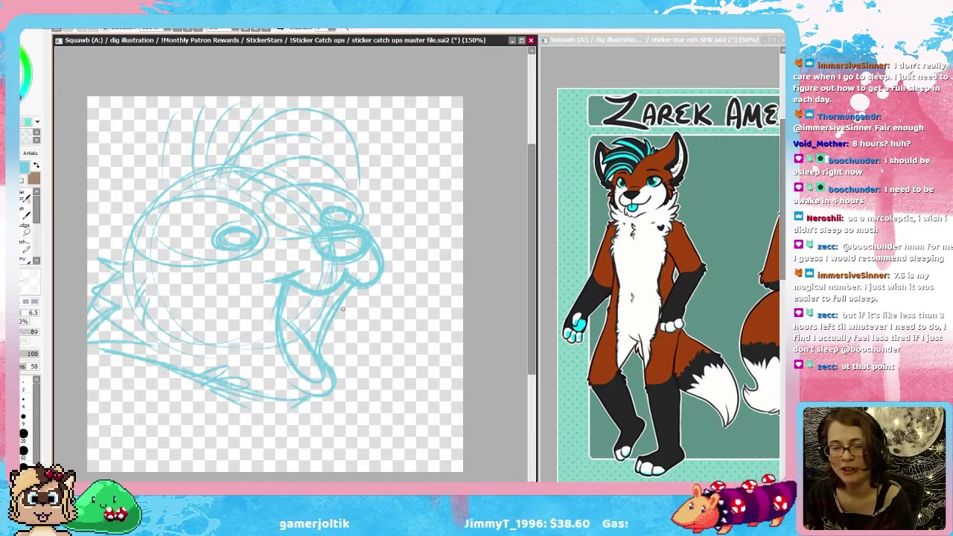
pyautogui.press('h')
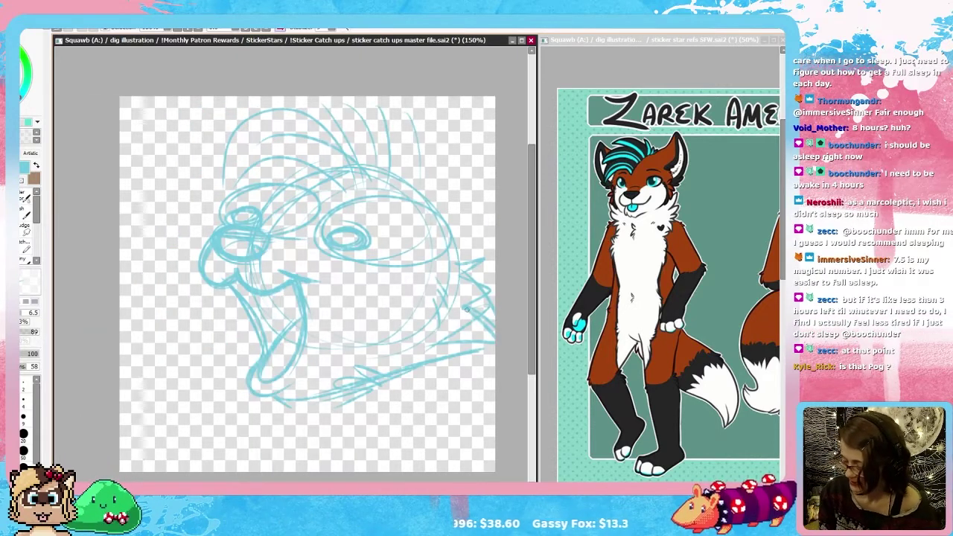
# Step: Move the head sketch lower on the canvas and build up the swept fringe with layered curved hair strokes
pyautogui.moveTo(463, 356); pyautogui.dragTo(453, 380)
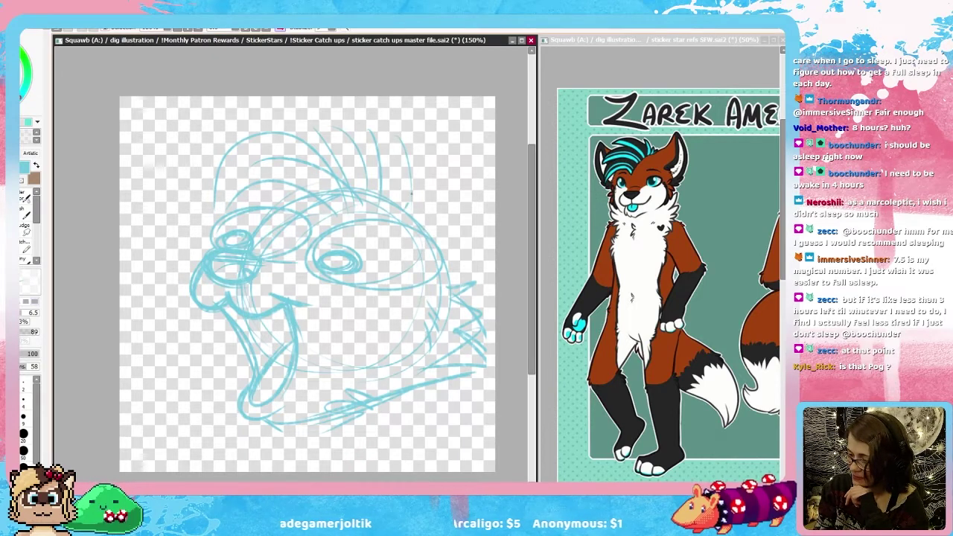
pyautogui.moveTo(371, 98); pyautogui.dragTo(412, 201)
pyautogui.moveTo(370, 102)
pyautogui.mouseDown()
pyautogui.moveTo(386, 181)
pyautogui.moveTo(309, 98)
pyautogui.moveTo(272, 99)
pyautogui.moveTo(352, 144)
pyautogui.moveTo(351, 190)
pyautogui.mouseUp()
pyautogui.moveTo(349, 186)
pyautogui.mouseDown()
pyautogui.moveTo(205, 142)
pyautogui.moveTo(343, 179)
pyautogui.moveTo(187, 202)
pyautogui.moveTo(183, 216)
pyautogui.mouseUp()
pyautogui.moveTo(184, 215)
pyautogui.mouseDown()
pyautogui.moveTo(297, 158)
pyautogui.moveTo(326, 167)
pyautogui.mouseUp()
pyautogui.moveTo(325, 165)
pyautogui.mouseDown()
pyautogui.moveTo(251, 165)
pyautogui.moveTo(217, 206)
pyautogui.mouseUp()
pyautogui.moveTo(331, 149); pyautogui.dragTo(241, 177)
# Step: Sketch the backswept ear behind the hair, redoing its unwanted stroke, and add upper hair spikes
pyautogui.moveTo(314, 177)
pyautogui.mouseDown()
pyautogui.moveTo(231, 228)
pyautogui.moveTo(305, 206)
pyautogui.moveTo(341, 223)
pyautogui.moveTo(325, 228)
pyautogui.moveTo(442, 168)
pyautogui.moveTo(443, 192)
pyautogui.moveTo(493, 172)
pyautogui.mouseUp()
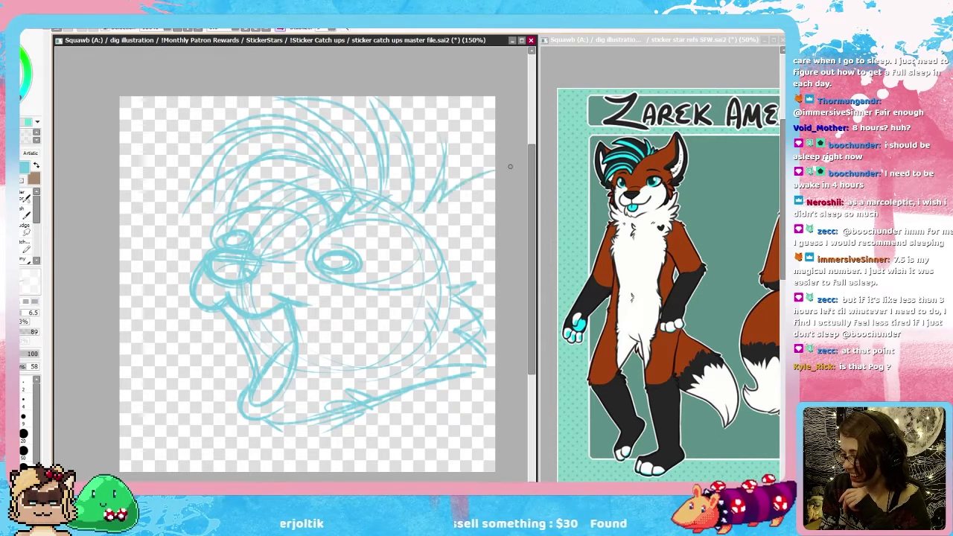
pyautogui.hotkey('ctrl', 'z')
pyautogui.moveTo(416, 211)
pyautogui.mouseDown()
pyautogui.moveTo(522, 150)
pyautogui.moveTo(454, 277)
pyautogui.mouseUp()
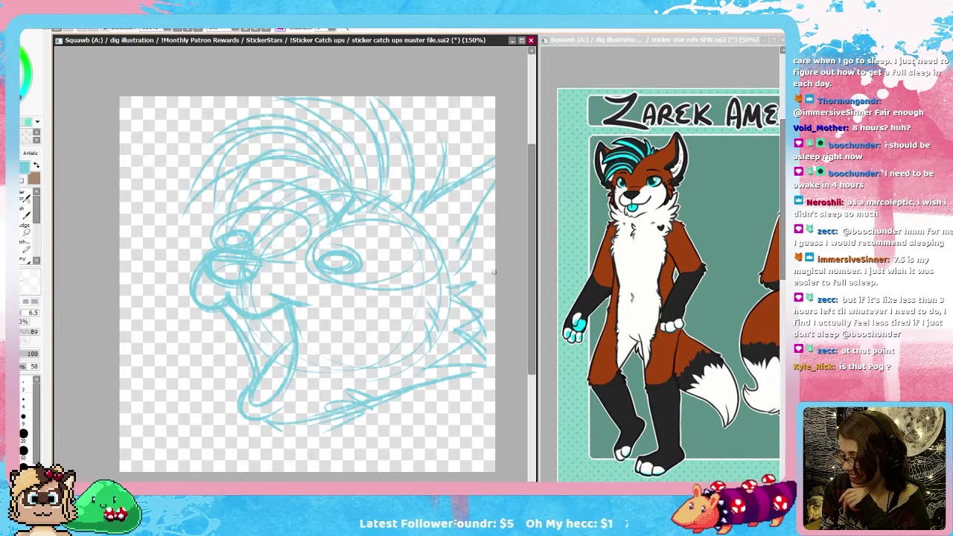
pyautogui.moveTo(316, 140); pyautogui.dragTo(400, 96)
pyautogui.moveTo(438, 97); pyautogui.dragTo(427, 121)
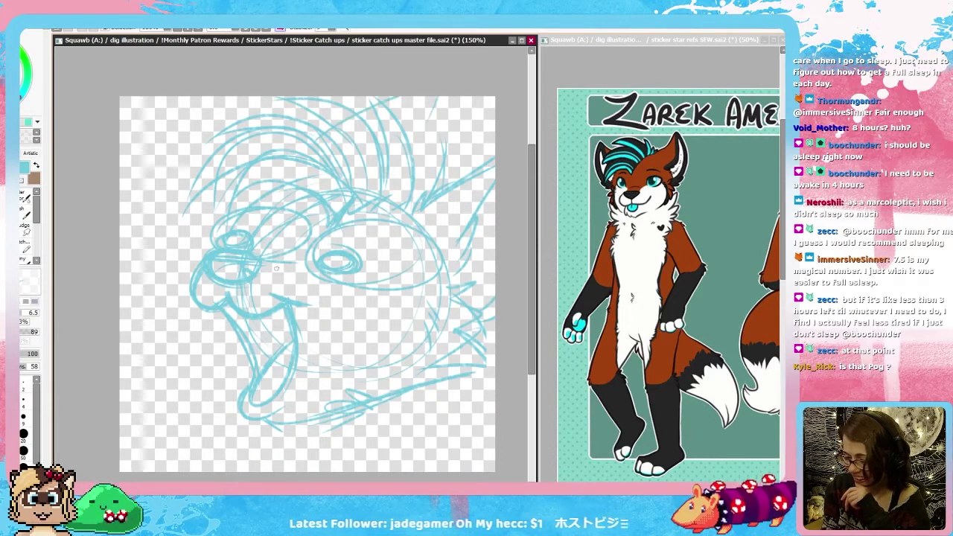
# Step: Add light cheek lines below the near eye and strengthen the sketched eye and muzzle outlines
pyautogui.moveTo(420, 307); pyautogui.dragTo(371, 312)
pyautogui.moveTo(305, 249); pyautogui.dragTo(414, 289)
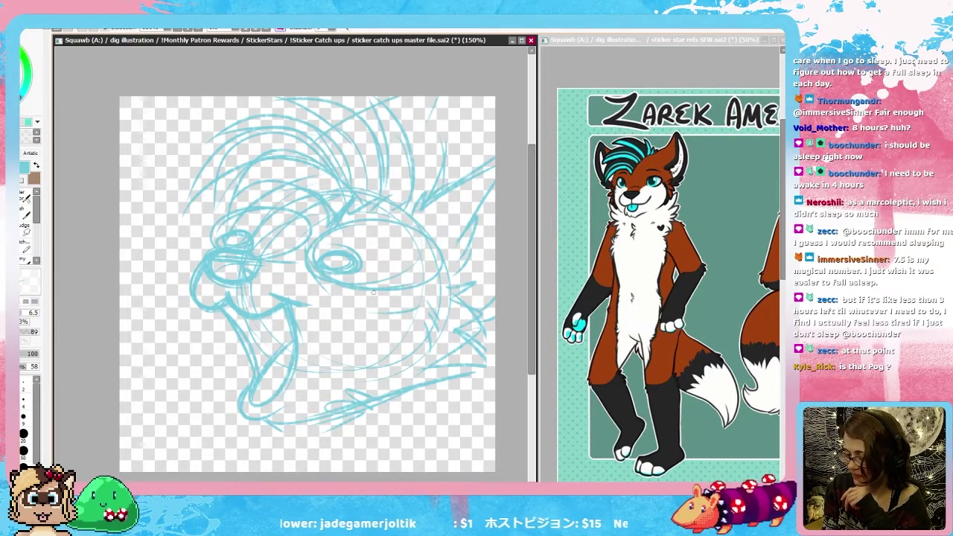
pyautogui.moveTo(312, 275); pyautogui.dragTo(424, 228)
pyautogui.moveTo(319, 258)
pyautogui.mouseDown()
pyautogui.moveTo(364, 268)
pyautogui.moveTo(361, 259)
pyautogui.mouseUp()
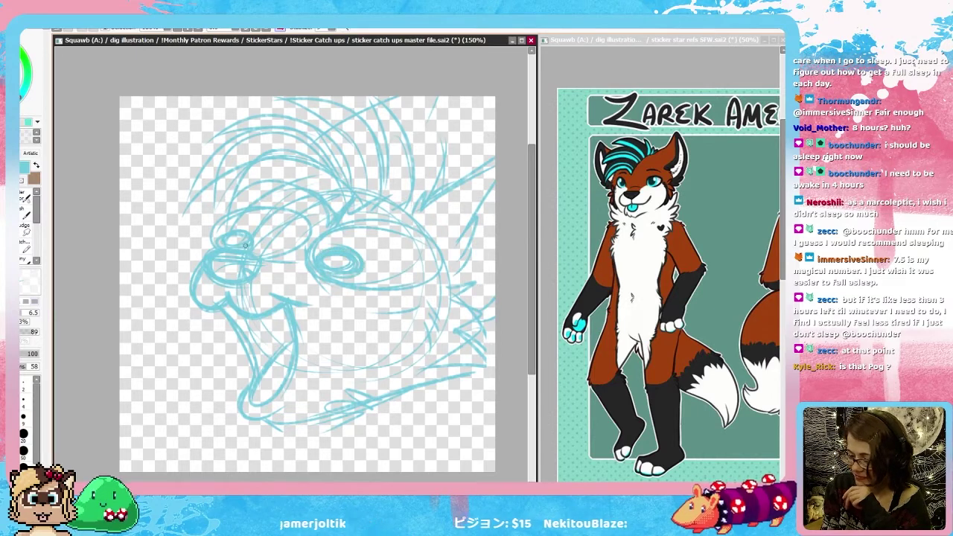
pyautogui.moveTo(200, 274); pyautogui.dragTo(188, 307)
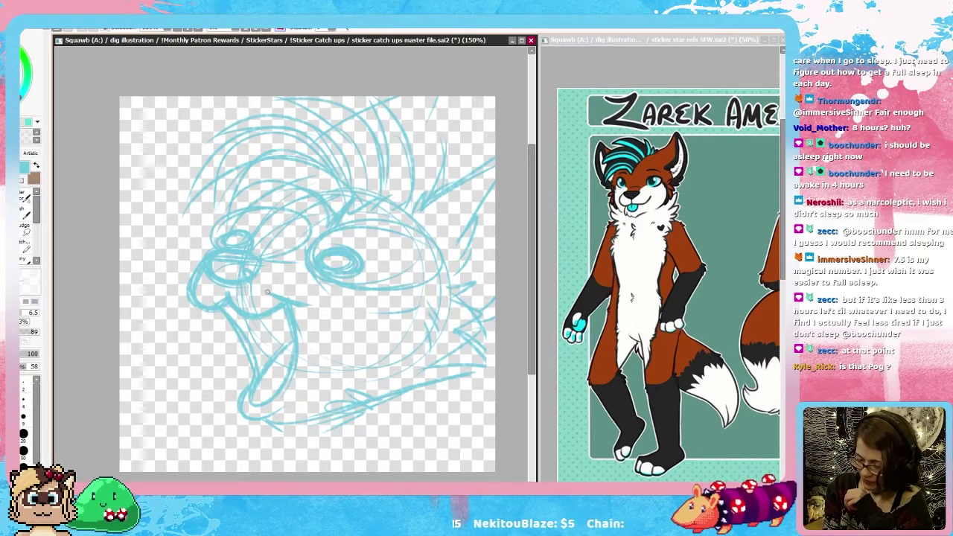
# Step: Sketch short curved neck fur strokes below the jaw, undoing the first one
pyautogui.moveTo(333, 420)
pyautogui.mouseDown()
pyautogui.moveTo(353, 446)
pyautogui.moveTo(360, 434)
pyautogui.mouseUp()
pyautogui.hotkey('ctrl', 'z')
pyautogui.moveTo(318, 429)
pyautogui.mouseDown()
pyautogui.moveTo(298, 452)
pyautogui.moveTo(307, 471)
pyautogui.mouseUp()
pyautogui.moveTo(325, 454); pyautogui.dragTo(328, 471)
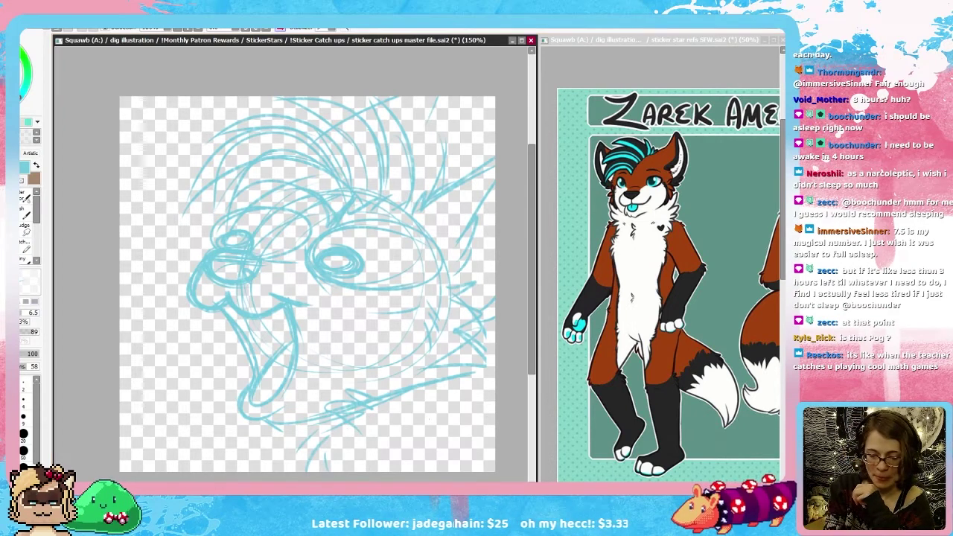
# Step: Ink the near eye's oval outline and small iris in black over the faded sketch, undoing unwanted strokes
pyautogui.press('h')
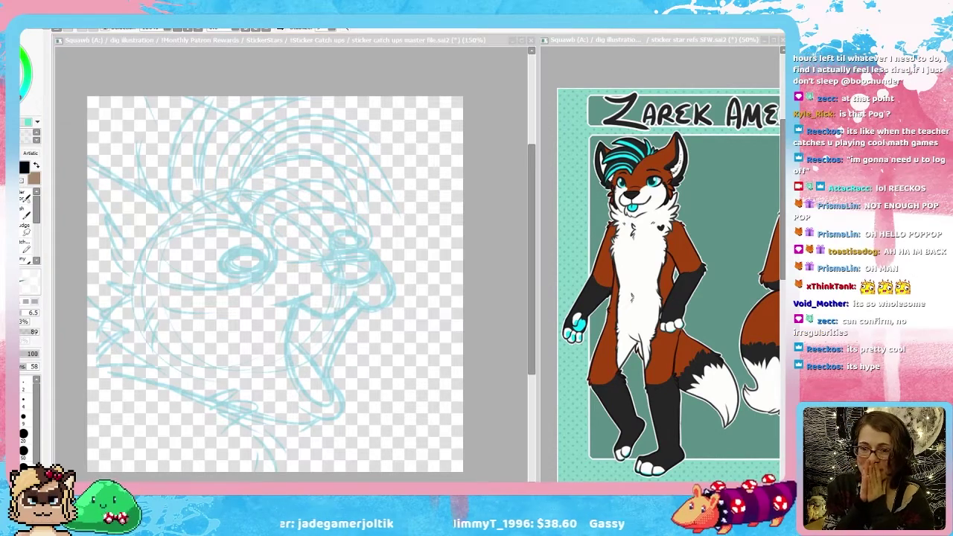
pyautogui.click(471, 295)
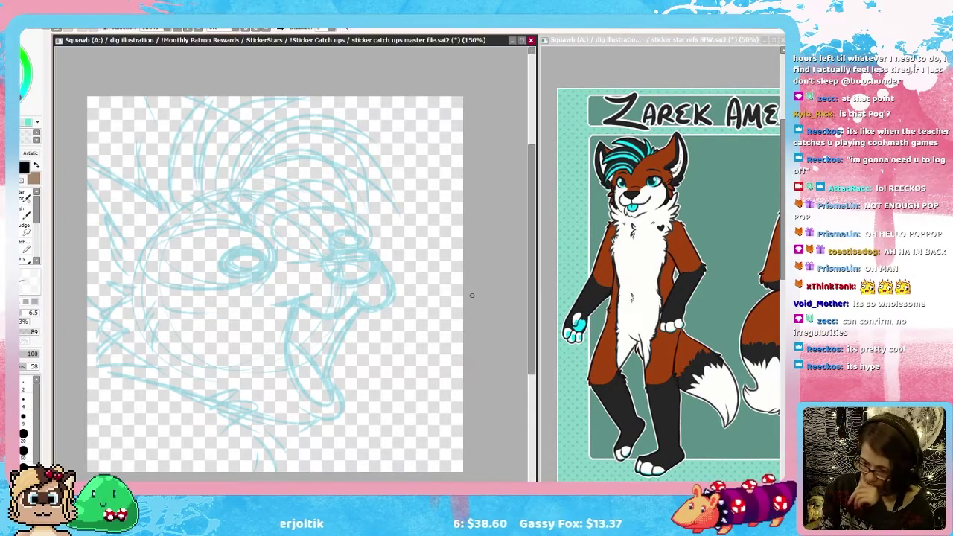
pyautogui.press('h')
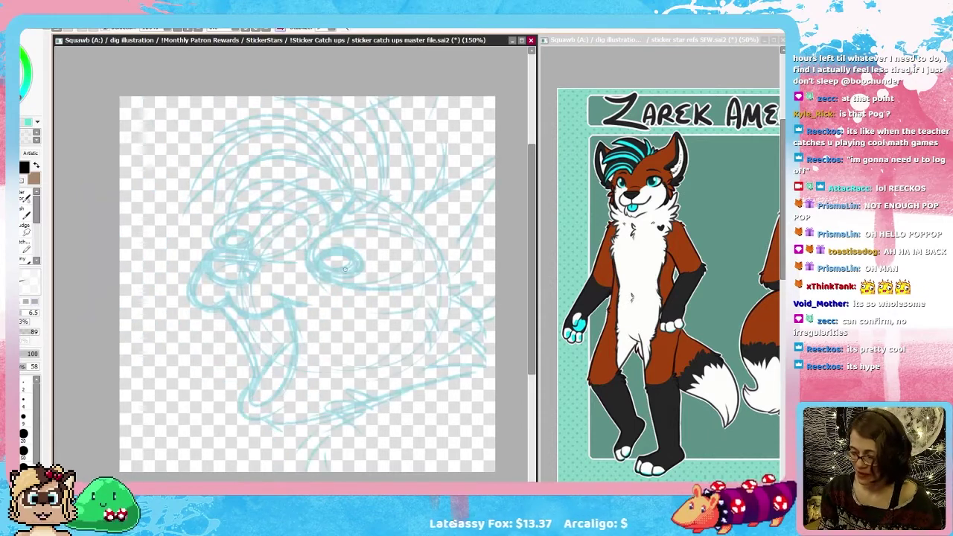
pyautogui.moveTo(313, 244)
pyautogui.mouseDown()
pyautogui.moveTo(368, 290)
pyautogui.moveTo(313, 247)
pyautogui.moveTo(428, 274)
pyautogui.moveTo(336, 226)
pyautogui.moveTo(331, 286)
pyautogui.moveTo(311, 244)
pyautogui.moveTo(368, 287)
pyautogui.moveTo(312, 242)
pyautogui.moveTo(343, 251)
pyautogui.mouseUp()
pyautogui.hotkey('ctrl', 'z')
pyautogui.hotkey('ctrl', 'z')
pyautogui.hotkey('ctrl', 'z')
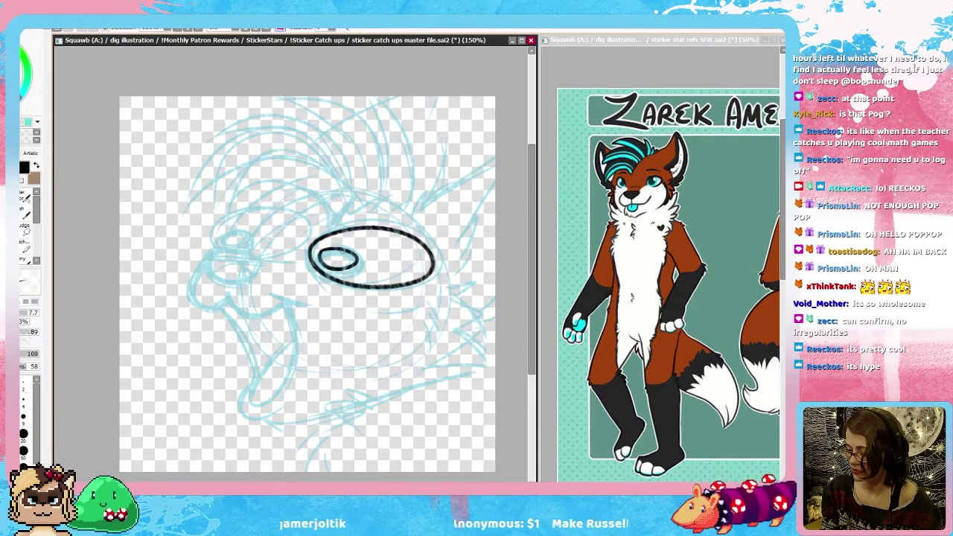
# Step: Ink the nose, muzzle, upper lip and small cheek marks below the near eye, redoing an unwanted stroke
pyautogui.press('h')
pyautogui.moveTo(279, 259)
pyautogui.mouseDown()
pyautogui.moveTo(265, 281)
pyautogui.moveTo(355, 250)
pyautogui.moveTo(379, 262)
pyautogui.moveTo(320, 265)
pyautogui.moveTo(359, 285)
pyautogui.moveTo(378, 260)
pyautogui.moveTo(358, 296)
pyautogui.moveTo(314, 311)
pyautogui.moveTo(295, 300)
pyautogui.mouseUp()
pyautogui.hotkey('ctrl', 'z')
pyautogui.moveTo(302, 293); pyautogui.dragTo(268, 309)
pyautogui.press('h')
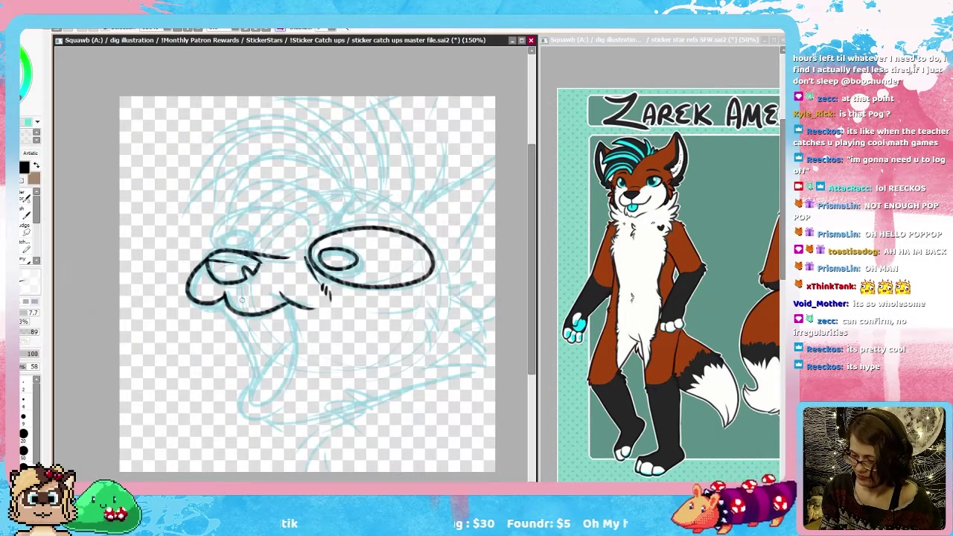
# Step: Ink the open lower jaw, the tongue and the jaw's lower edge with its fur tufts
pyautogui.moveTo(218, 304); pyautogui.dragTo(255, 390)
pyautogui.moveTo(294, 302); pyautogui.dragTo(282, 392)
pyautogui.moveTo(283, 353)
pyautogui.mouseDown()
pyautogui.moveTo(252, 401)
pyautogui.moveTo(288, 371)
pyautogui.moveTo(242, 398)
pyautogui.moveTo(299, 418)
pyautogui.moveTo(347, 407)
pyautogui.moveTo(337, 399)
pyautogui.mouseUp()
# Step: Ink the far eye's oval outline and small iris above the nose, using the mirrored view
pyautogui.press('h')
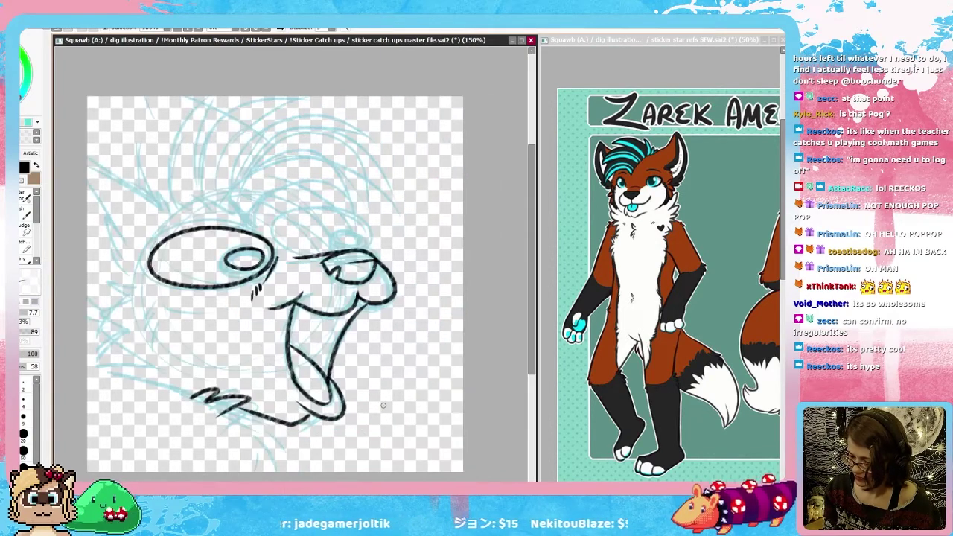
pyautogui.moveTo(282, 248)
pyautogui.mouseDown()
pyautogui.moveTo(380, 246)
pyautogui.moveTo(340, 249)
pyautogui.moveTo(322, 282)
pyautogui.mouseUp()
pyautogui.press('h')
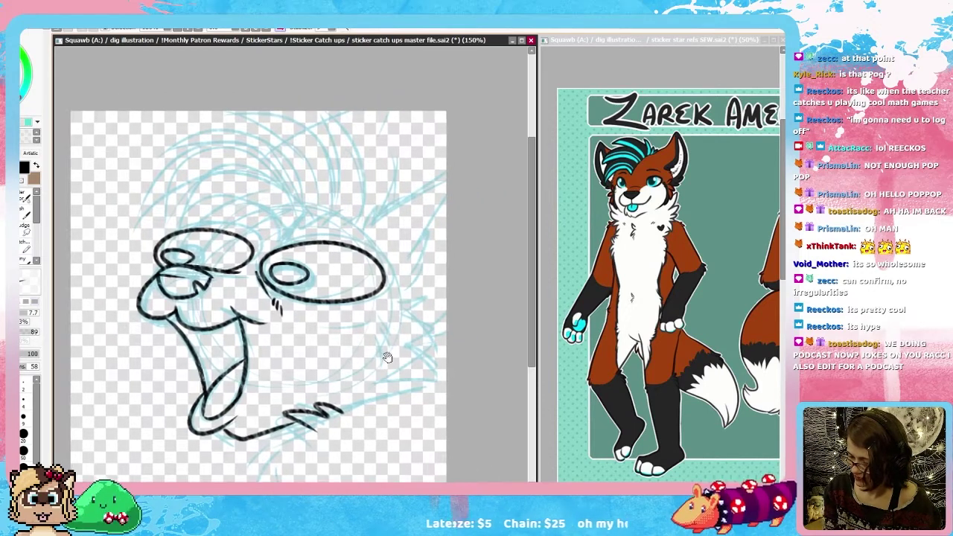
# Step: Ink the spiky cheek fur at the back of the head, joining it to the jaw's lower edge
pyautogui.moveTo(378, 302)
pyautogui.mouseDown()
pyautogui.moveTo(398, 320)
pyautogui.moveTo(382, 353)
pyautogui.mouseUp()
pyautogui.moveTo(375, 343); pyautogui.dragTo(362, 380)
pyautogui.moveTo(399, 291)
pyautogui.mouseDown()
pyautogui.moveTo(404, 338)
pyautogui.moveTo(435, 389)
pyautogui.moveTo(382, 377)
pyautogui.moveTo(347, 404)
pyautogui.mouseUp()
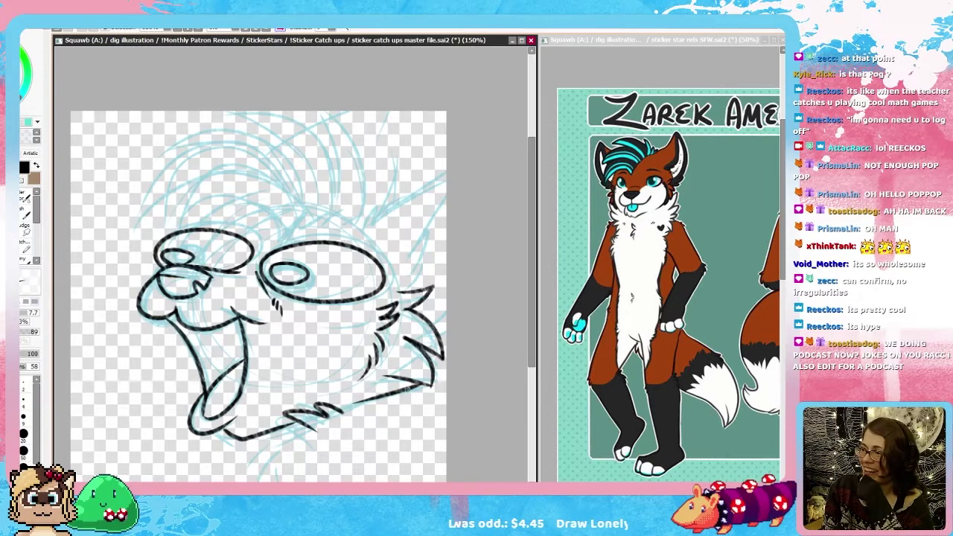
# Step: Ink pointed fur tufts on the front of the neck below the chin, replacing the undone first attempt
pyautogui.moveTo(215, 434); pyautogui.dragTo(248, 456)
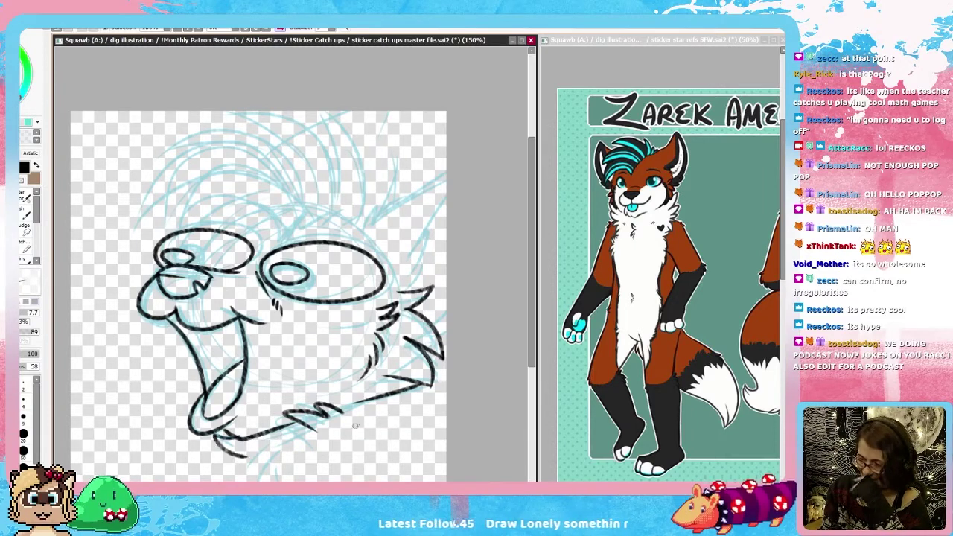
pyautogui.press('h')
pyautogui.moveTo(451, 453); pyautogui.dragTo(471, 378)
pyautogui.hotkey('ctrl', 'z')
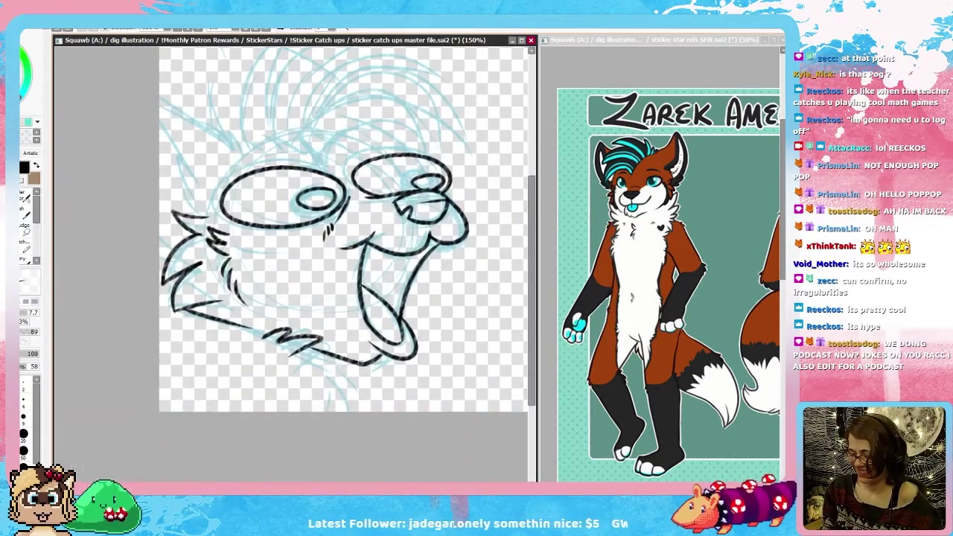
pyautogui.moveTo(365, 363)
pyautogui.mouseDown()
pyautogui.moveTo(407, 371)
pyautogui.moveTo(409, 385)
pyautogui.moveTo(371, 412)
pyautogui.moveTo(354, 365)
pyautogui.mouseUp()
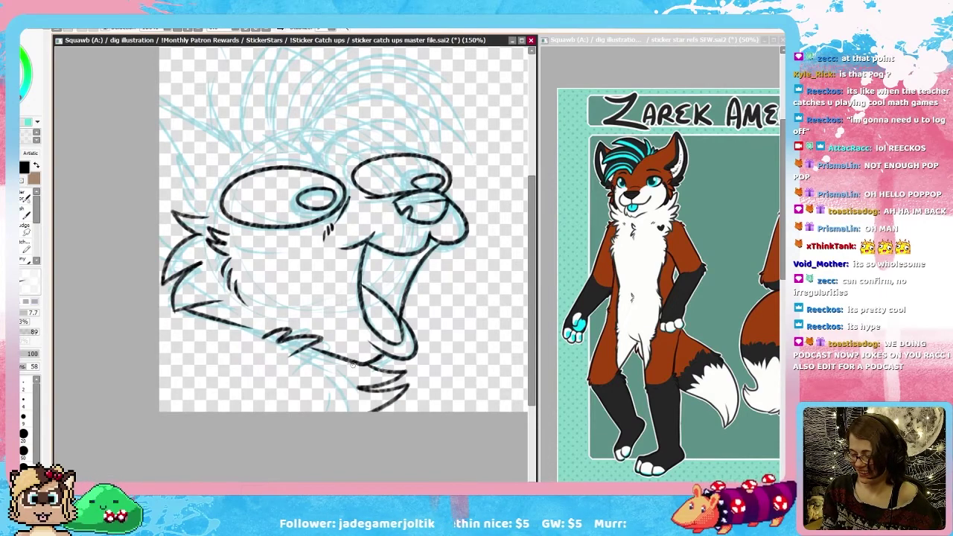
pyautogui.press('h')
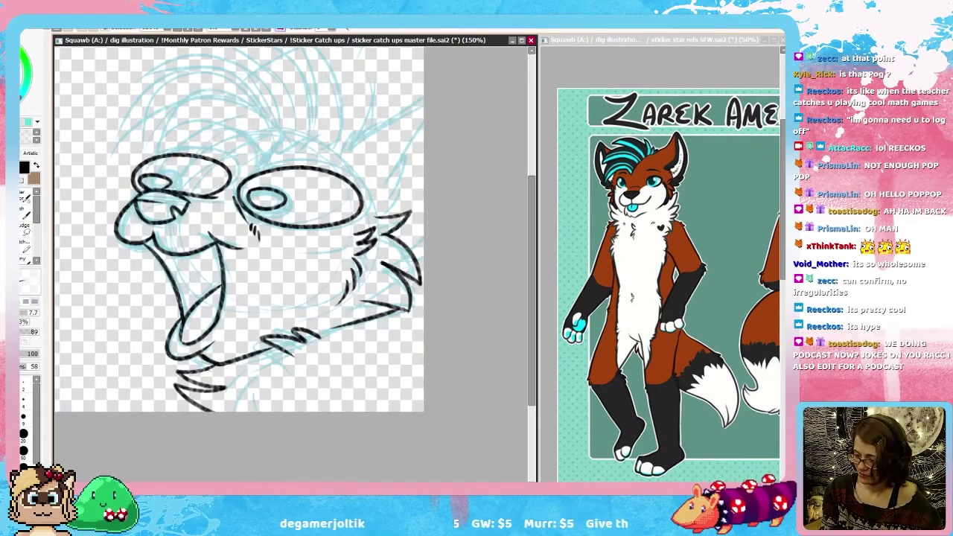
# Step: Ink fur tufts on the back of the neck below the cheek fur, undoing unwanted strokes
pyautogui.moveTo(337, 324)
pyautogui.mouseDown()
pyautogui.moveTo(323, 334)
pyautogui.moveTo(382, 346)
pyautogui.moveTo(431, 372)
pyautogui.mouseUp()
pyautogui.hotkey('ctrl', 'z')
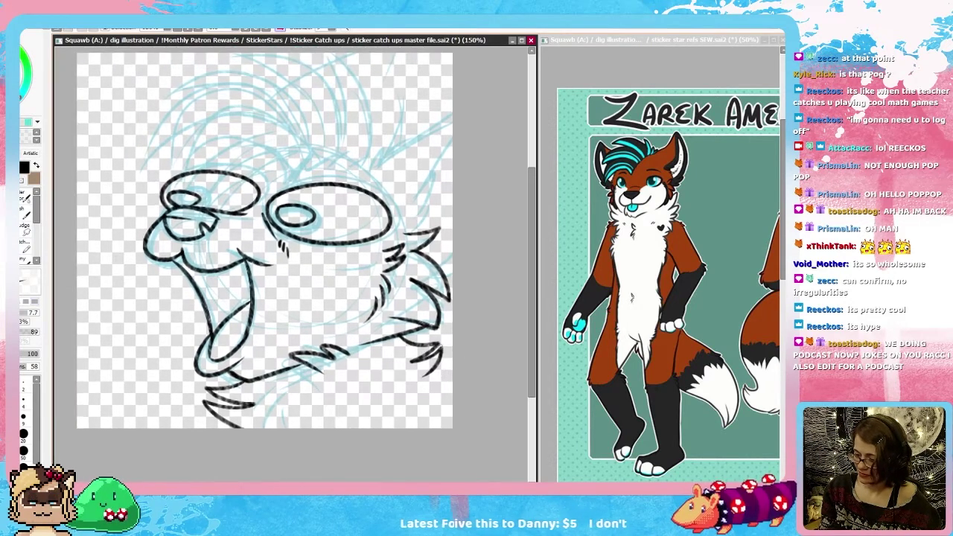
pyautogui.hotkey('ctrl', 'z')
pyautogui.moveTo(398, 336)
pyautogui.mouseDown()
pyautogui.moveTo(444, 382)
pyautogui.moveTo(453, 415)
pyautogui.mouseUp()
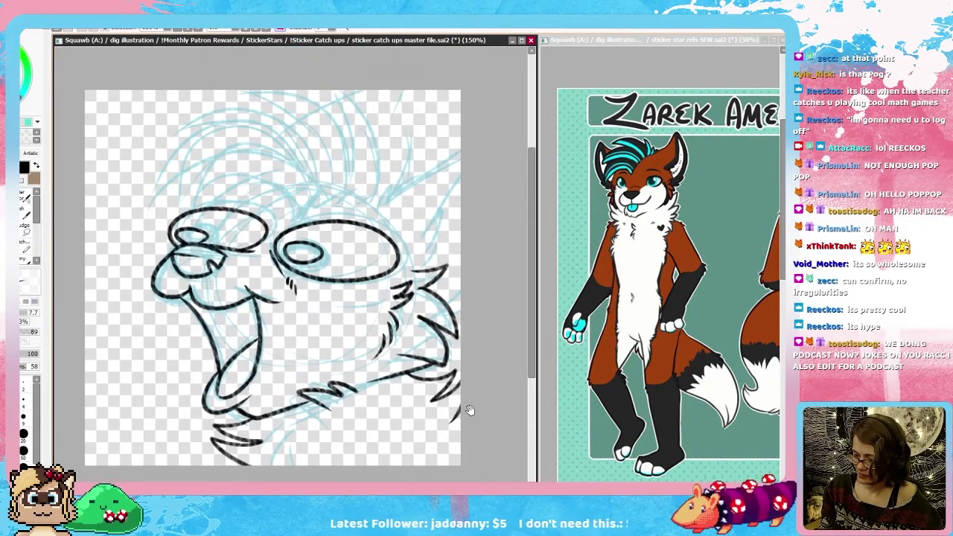
# Step: Ink the upper and lower edges of the backswept ear with fur tufts at its base
pyautogui.moveTo(374, 207)
pyautogui.mouseDown()
pyautogui.moveTo(393, 188)
pyautogui.moveTo(460, 156)
pyautogui.moveTo(419, 251)
pyautogui.mouseUp()
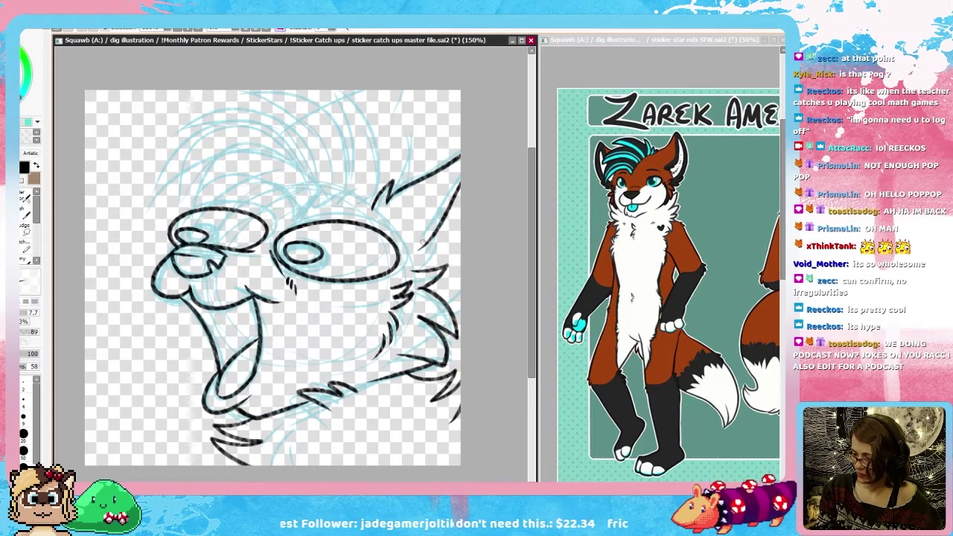
pyautogui.moveTo(449, 213); pyautogui.dragTo(428, 268)
pyautogui.moveTo(454, 307); pyautogui.dragTo(451, 316)
pyautogui.moveTo(451, 317)
pyautogui.mouseDown()
pyautogui.moveTo(462, 311)
pyautogui.moveTo(472, 348)
pyautogui.mouseUp()
# Step: Ink the pointed hair spikes at the back of the head, just above the ear
pyautogui.moveTo(404, 225)
pyautogui.mouseDown()
pyautogui.moveTo(417, 210)
pyautogui.moveTo(415, 174)
pyautogui.mouseUp()
pyautogui.moveTo(415, 174); pyautogui.dragTo(400, 216)
pyautogui.moveTo(400, 216)
pyautogui.mouseDown()
pyautogui.moveTo(368, 145)
pyautogui.moveTo(372, 218)
pyautogui.mouseUp()
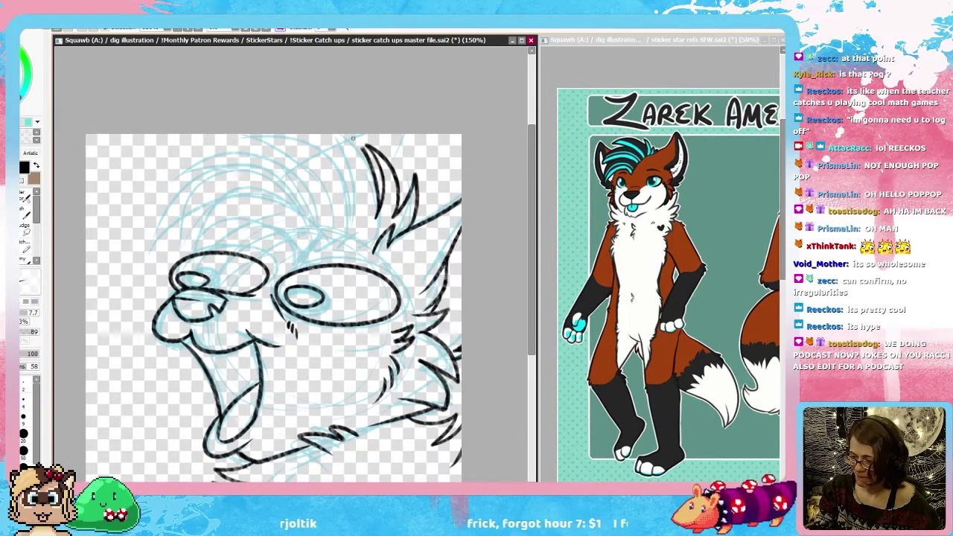
# Step: Ink the tall upper hair spikes and the long swept fringe reaching over the far eye
pyautogui.moveTo(328, 135); pyautogui.dragTo(348, 213)
pyautogui.moveTo(342, 174); pyautogui.dragTo(350, 208)
pyautogui.moveTo(238, 139)
pyautogui.mouseDown()
pyautogui.moveTo(344, 180)
pyautogui.moveTo(311, 193)
pyautogui.moveTo(357, 157)
pyautogui.mouseUp()
pyautogui.press('h')
pyautogui.moveTo(270, 229)
pyautogui.mouseDown()
pyautogui.moveTo(323, 192)
pyautogui.moveTo(427, 254)
pyautogui.mouseUp()
pyautogui.moveTo(427, 252)
pyautogui.mouseDown()
pyautogui.moveTo(404, 238)
pyautogui.moveTo(301, 243)
pyautogui.moveTo(329, 237)
pyautogui.moveTo(313, 256)
pyautogui.moveTo(283, 253)
pyautogui.moveTo(253, 225)
pyautogui.moveTo(247, 246)
pyautogui.moveTo(240, 225)
pyautogui.mouseUp()
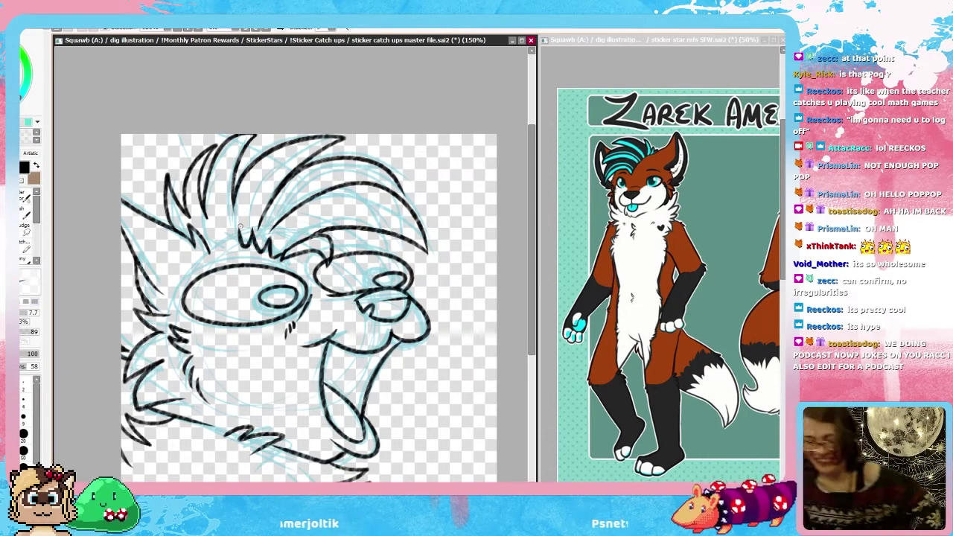
# Step: Ink the jagged hairline between the fringe and the ear base, undoing unwanted strokes, and switch to the eraser
pyautogui.press('h')
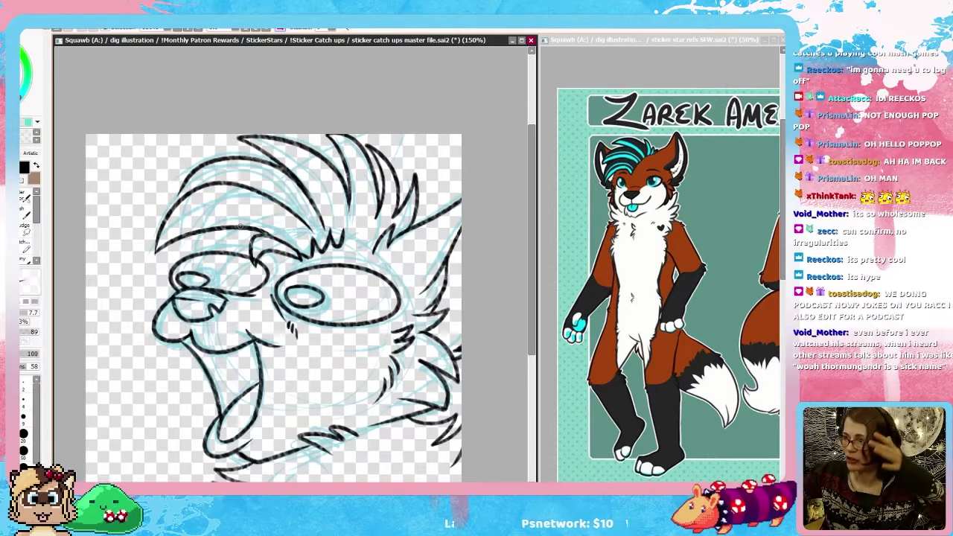
pyautogui.moveTo(328, 228)
pyautogui.mouseDown()
pyautogui.moveTo(334, 245)
pyautogui.moveTo(344, 231)
pyautogui.moveTo(372, 232)
pyautogui.moveTo(379, 244)
pyautogui.moveTo(329, 243)
pyautogui.mouseUp()
pyautogui.hotkey('ctrl', 'z')
pyautogui.hotkey('ctrl', 'z')
pyautogui.hotkey('ctrl', 'z')
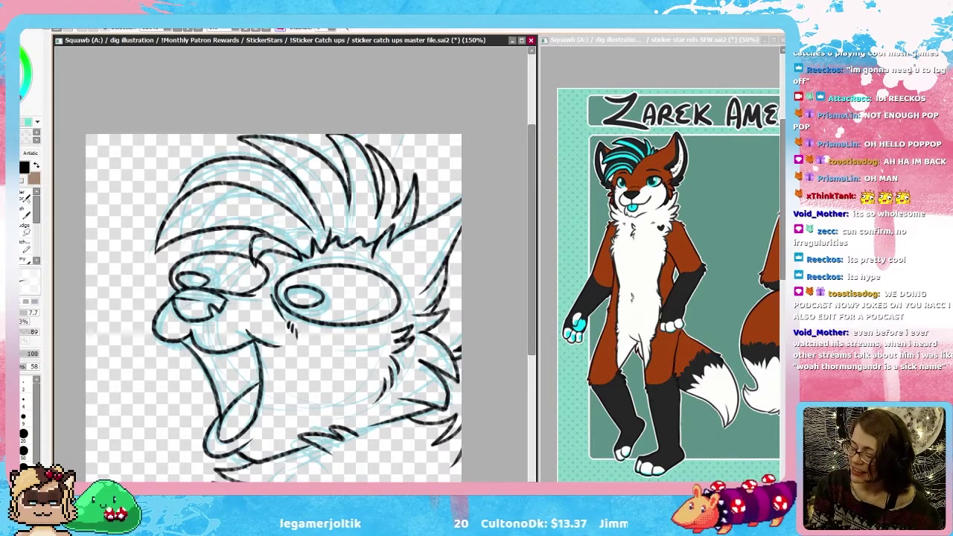
pyautogui.press('e')
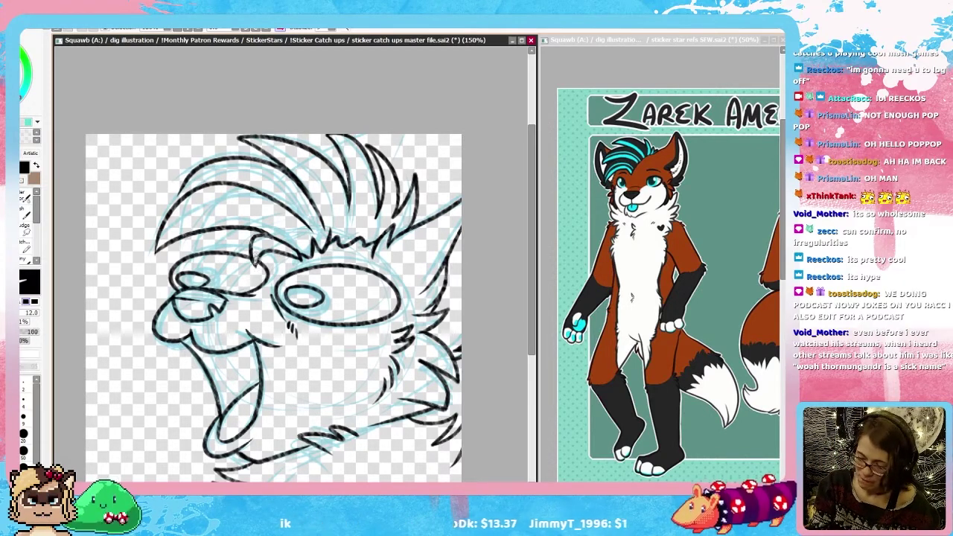
# Step: Tidy the brow lines above the far eye and ink a small spiky hair tuft beneath the fringe, checking the drawing mirrored
pyautogui.moveTo(255, 250); pyautogui.dragTo(256, 261)
pyautogui.press('n')
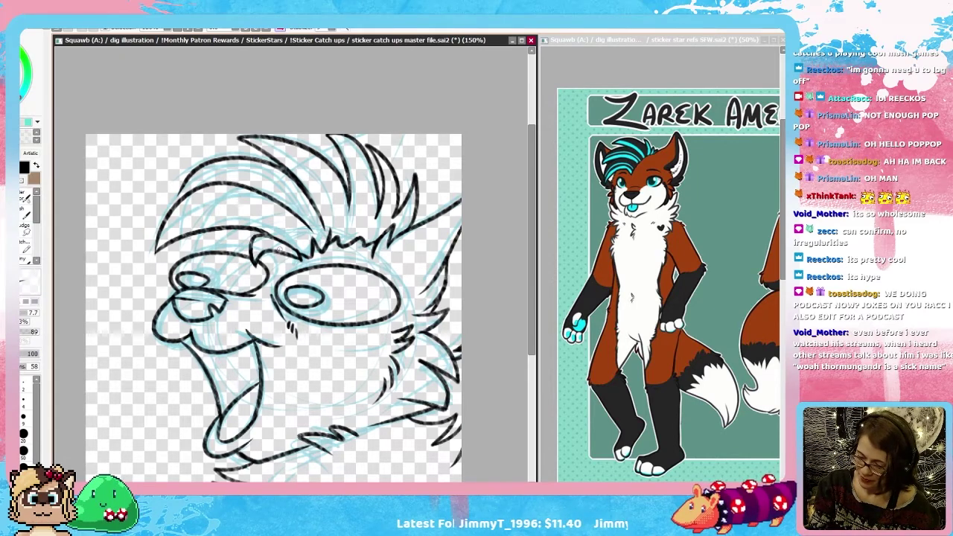
pyautogui.press('h')
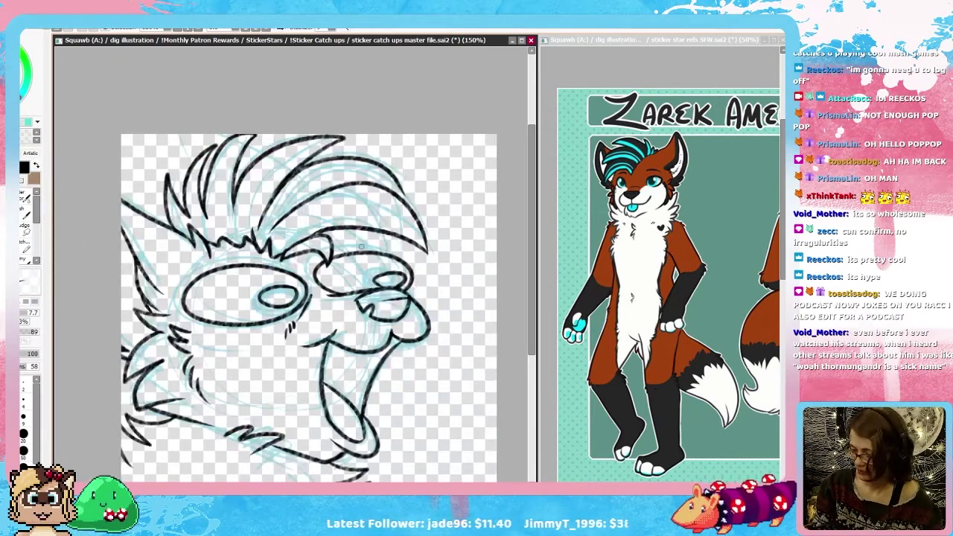
pyautogui.press('h')
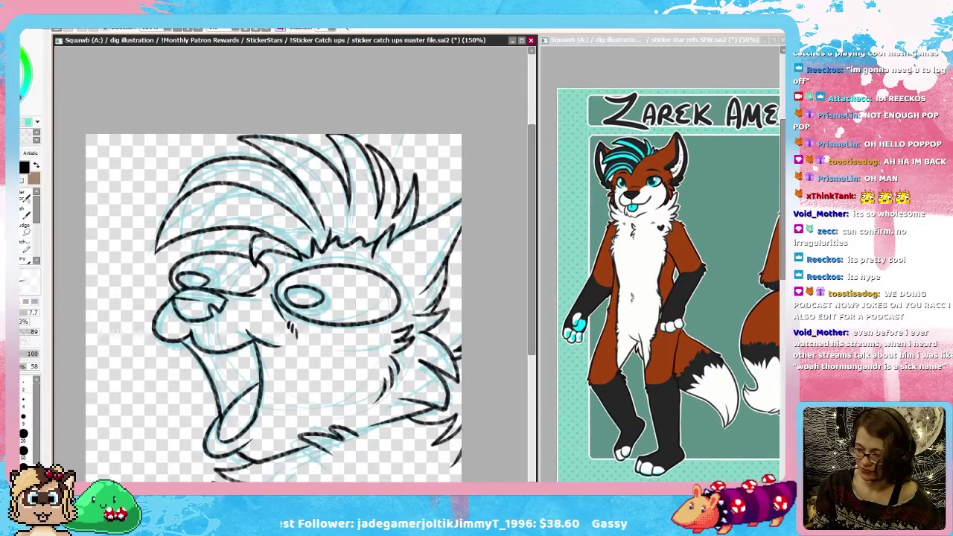
pyautogui.press('h')
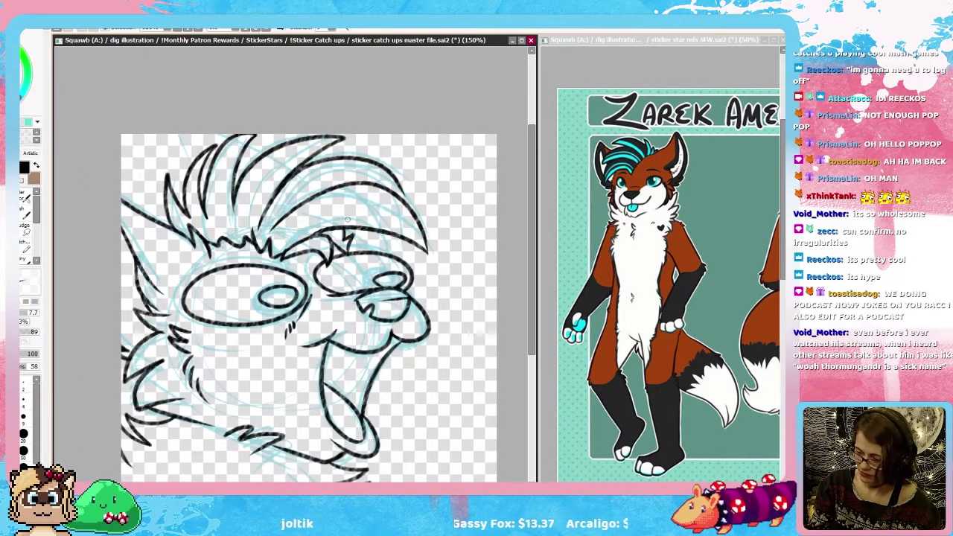
pyautogui.press('h')
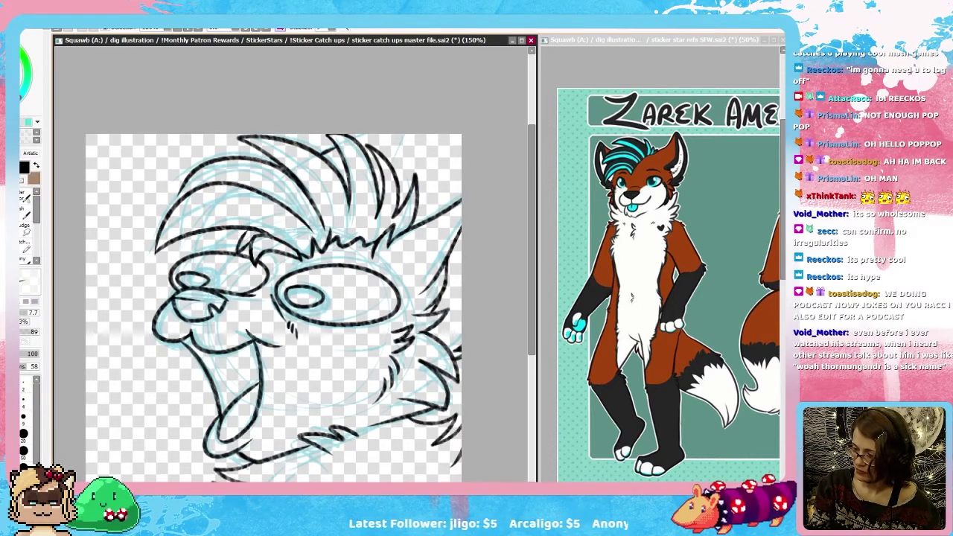
# Step: Ink the far ear outline and its inner fur lines behind the hair spikes, undoing unsatisfactory strokes
pyautogui.moveTo(361, 142); pyautogui.dragTo(410, 195)
pyautogui.hotkey('ctrl', 'z')
pyautogui.moveTo(359, 141)
pyautogui.mouseDown()
pyautogui.moveTo(431, 139)
pyautogui.moveTo(418, 192)
pyautogui.mouseUp()
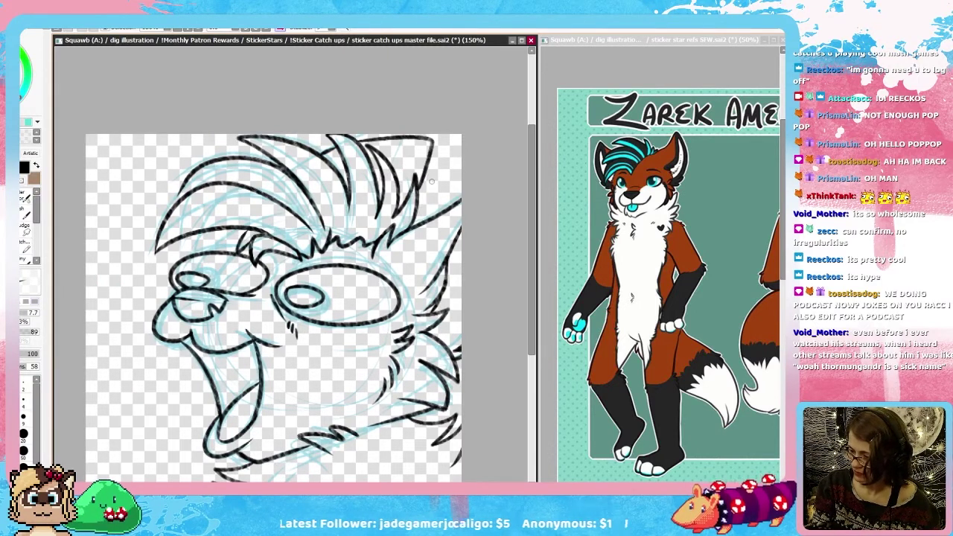
pyautogui.hotkey('ctrl', 'z')
pyautogui.hotkey('ctrl', 'z')
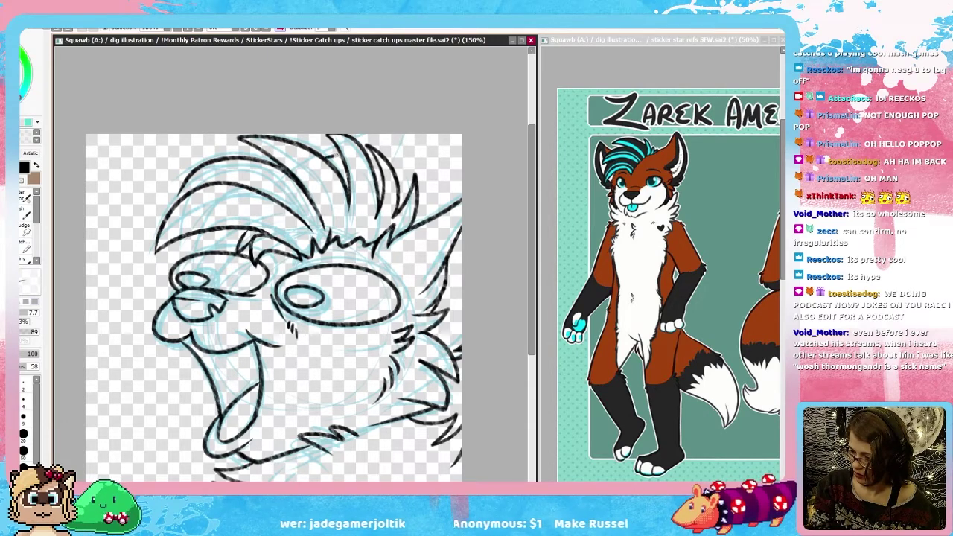
pyautogui.moveTo(361, 153)
pyautogui.mouseDown()
pyautogui.moveTo(399, 144)
pyautogui.moveTo(418, 222)
pyautogui.moveTo(410, 230)
pyautogui.mouseUp()
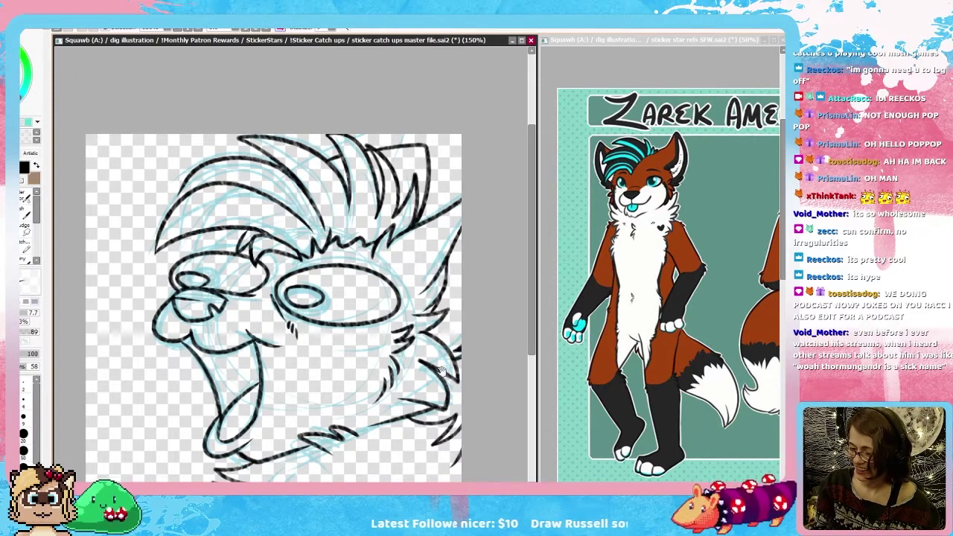
pyautogui.moveTo(443, 372); pyautogui.dragTo(449, 320)
pyautogui.moveTo(245, 199); pyautogui.dragTo(252, 178)
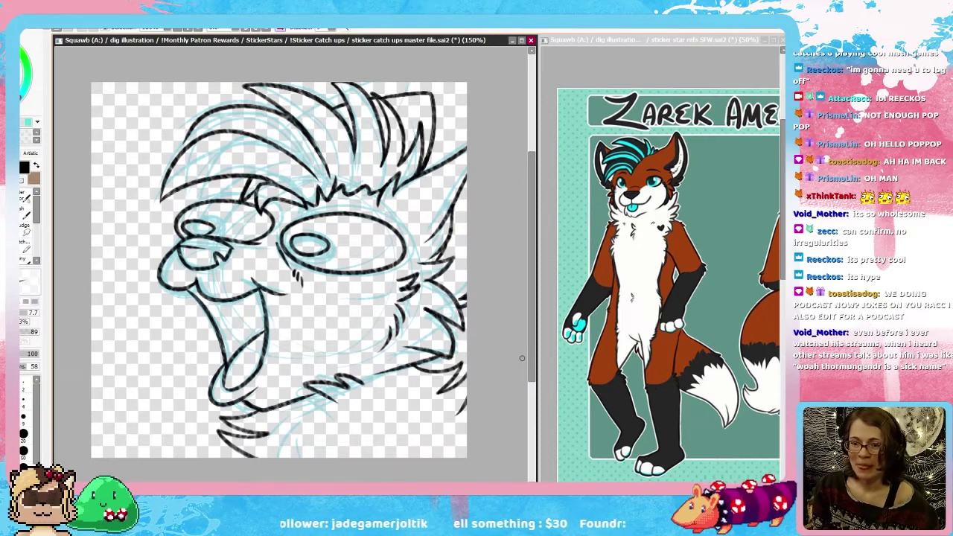
# Step: Check the head mirrored, then ink jagged chest fur tufts below the jaw, undoing the first attempt
pyautogui.press('h')
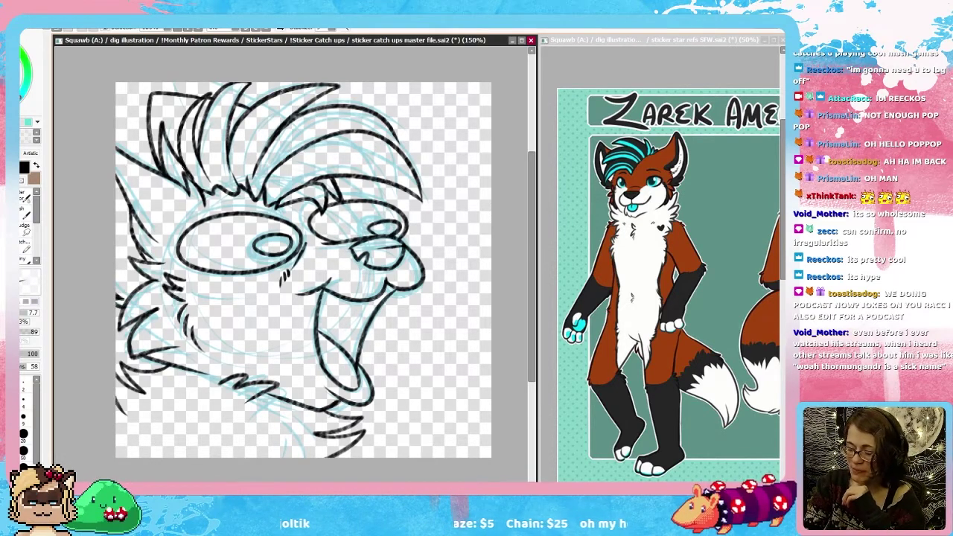
pyautogui.press('h')
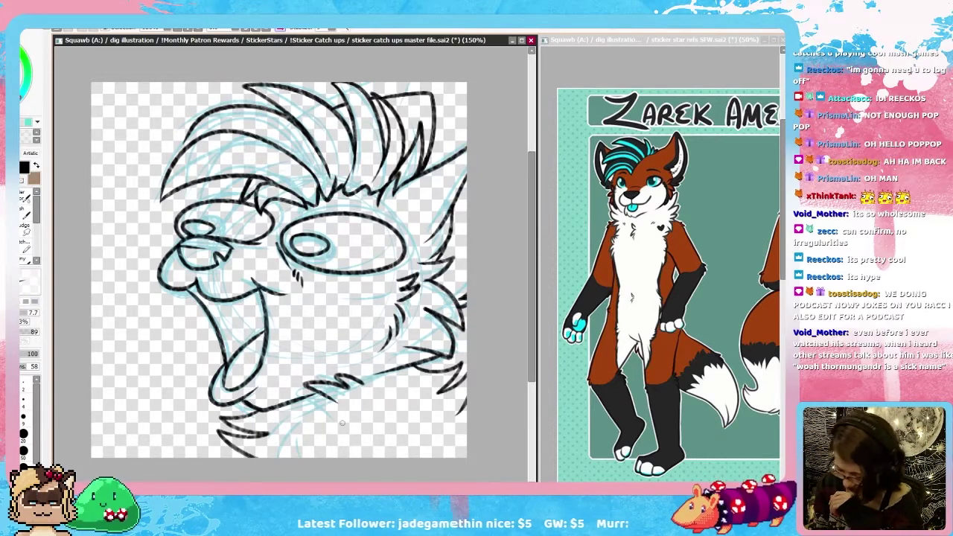
pyautogui.moveTo(308, 407)
pyautogui.mouseDown()
pyautogui.moveTo(294, 429)
pyautogui.moveTo(328, 445)
pyautogui.mouseUp()
pyautogui.hotkey('ctrl', 'z')
pyautogui.hotkey('ctrl', 'z')
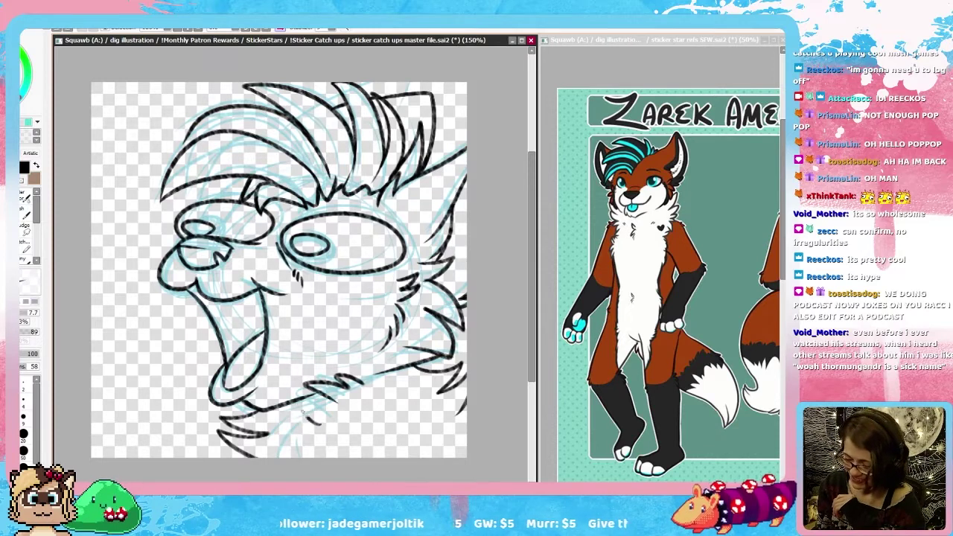
pyautogui.moveTo(307, 408)
pyautogui.mouseDown()
pyautogui.moveTo(316, 437)
pyautogui.moveTo(300, 431)
pyautogui.moveTo(312, 455)
pyautogui.mouseUp()
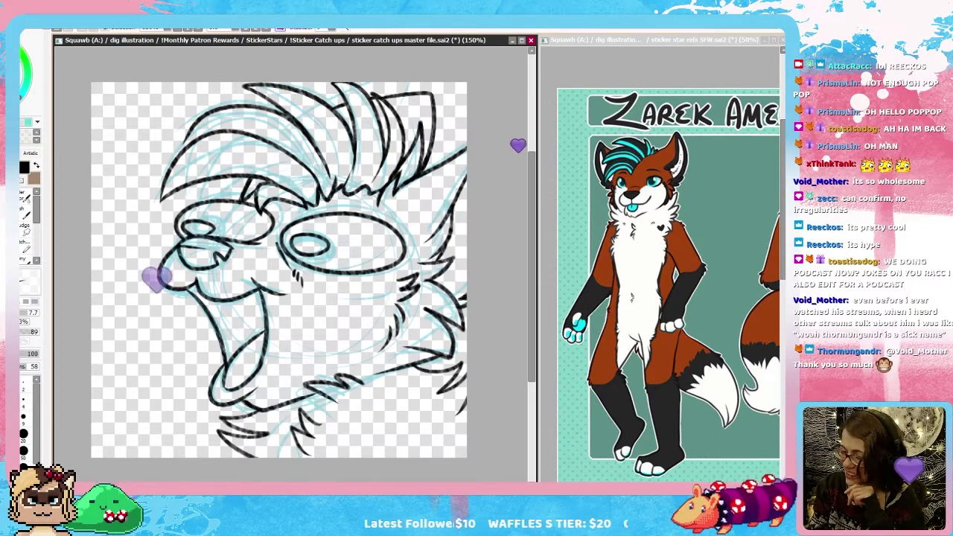
# Step: Retrace the near ear's upper edge and the back edge of the open mouth, redoing the mouth stroke once
pyautogui.moveTo(393, 191); pyautogui.dragTo(466, 148)
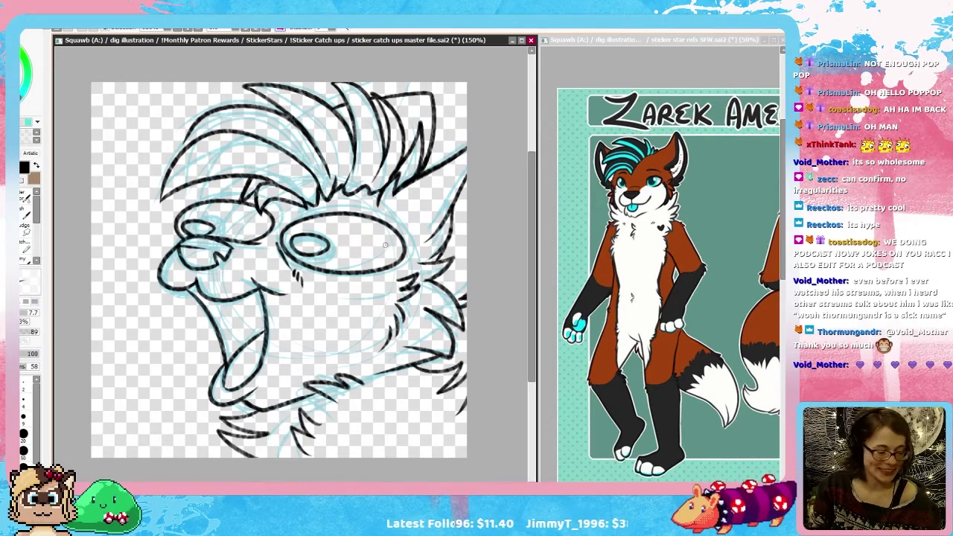
pyautogui.moveTo(261, 287); pyautogui.dragTo(267, 322)
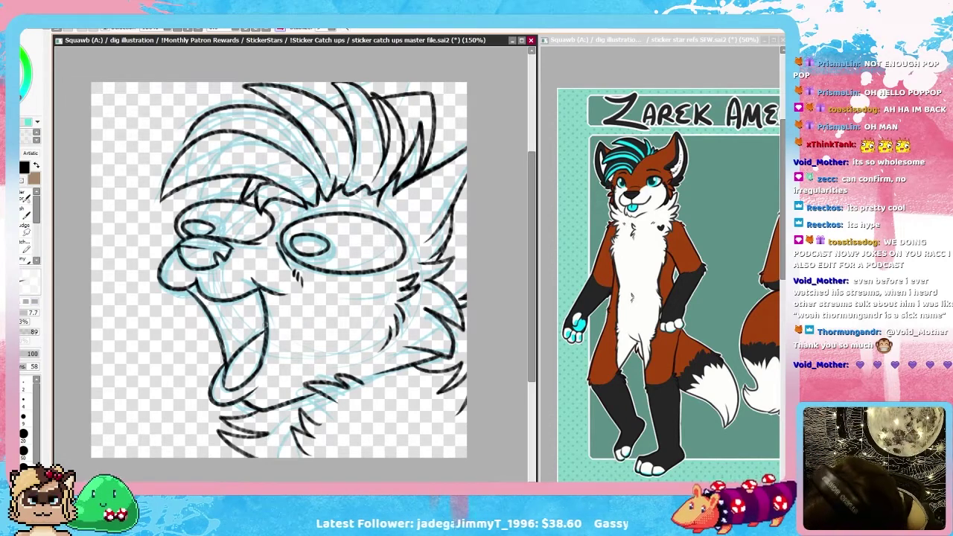
pyautogui.hotkey('ctrl', 'z')
pyautogui.moveTo(260, 287); pyautogui.dragTo(266, 324)
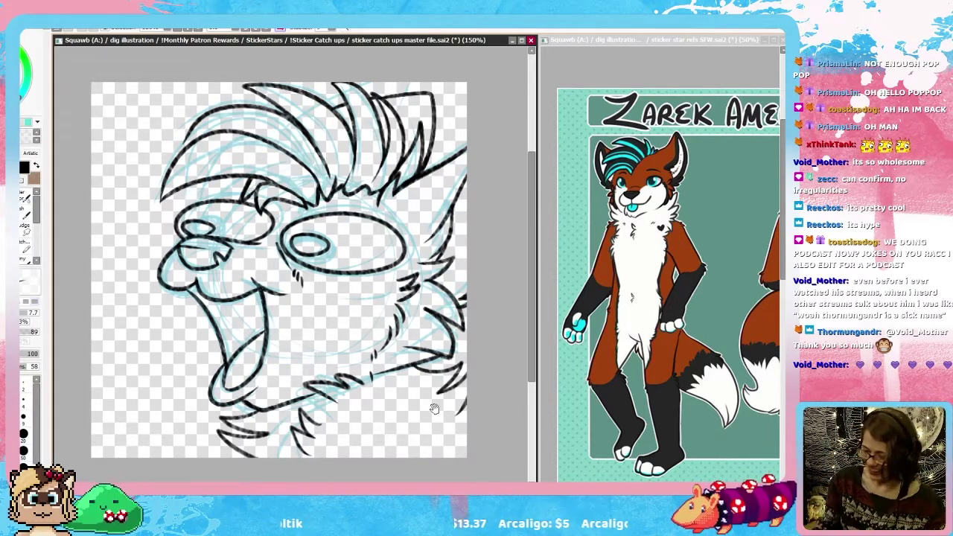
# Step: Mirror the canvas and erase the extra fur tufts at the back of the neck below the cheek fluff
pyautogui.moveTo(448, 432); pyautogui.dragTo(451, 434)
pyautogui.press('h')
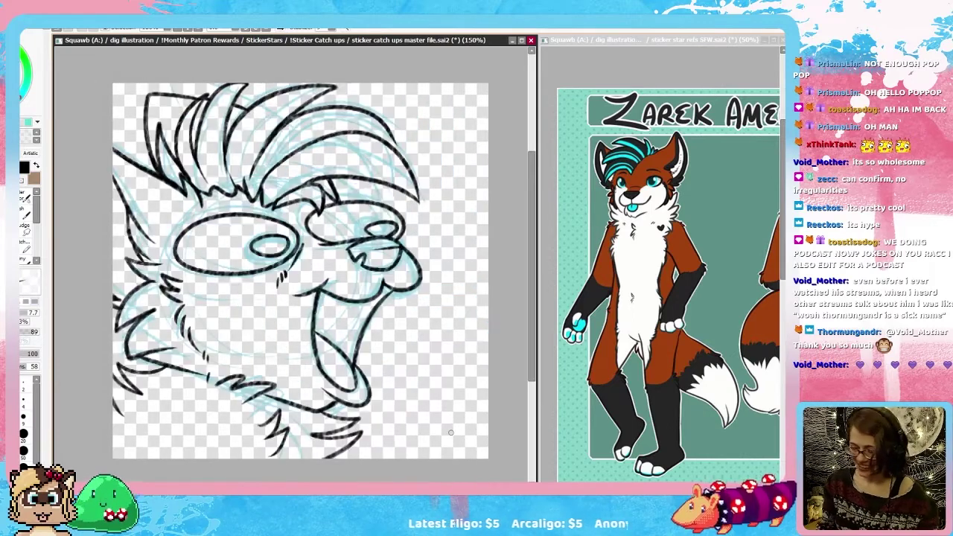
pyautogui.press('e')
pyautogui.moveTo(124, 415)
pyautogui.mouseDown()
pyautogui.moveTo(109, 394)
pyautogui.moveTo(105, 361)
pyautogui.moveTo(110, 401)
pyautogui.mouseUp()
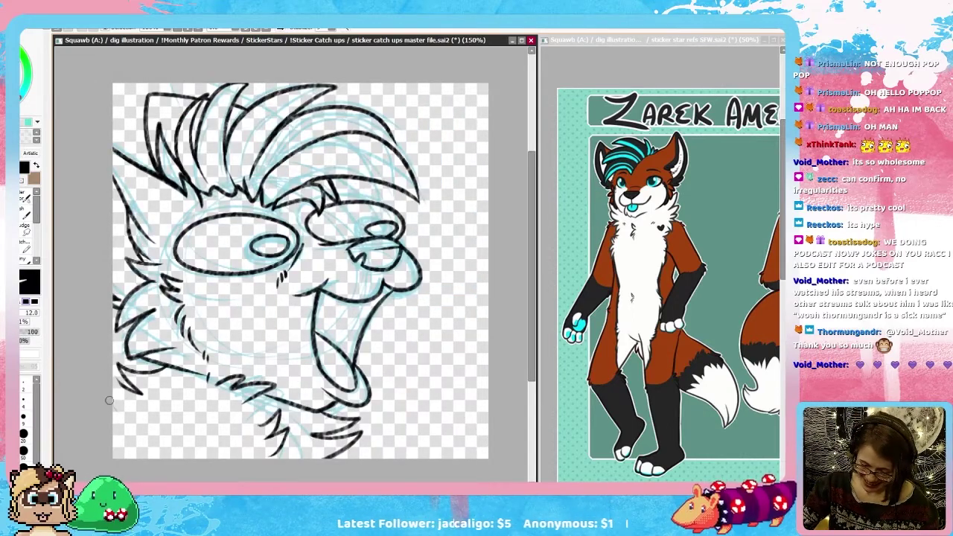
pyautogui.moveTo(116, 367)
pyautogui.mouseDown()
pyautogui.moveTo(123, 385)
pyautogui.moveTo(169, 375)
pyautogui.moveTo(121, 341)
pyautogui.moveTo(120, 368)
pyautogui.moveTo(141, 409)
pyautogui.mouseUp()
pyautogui.press('n')
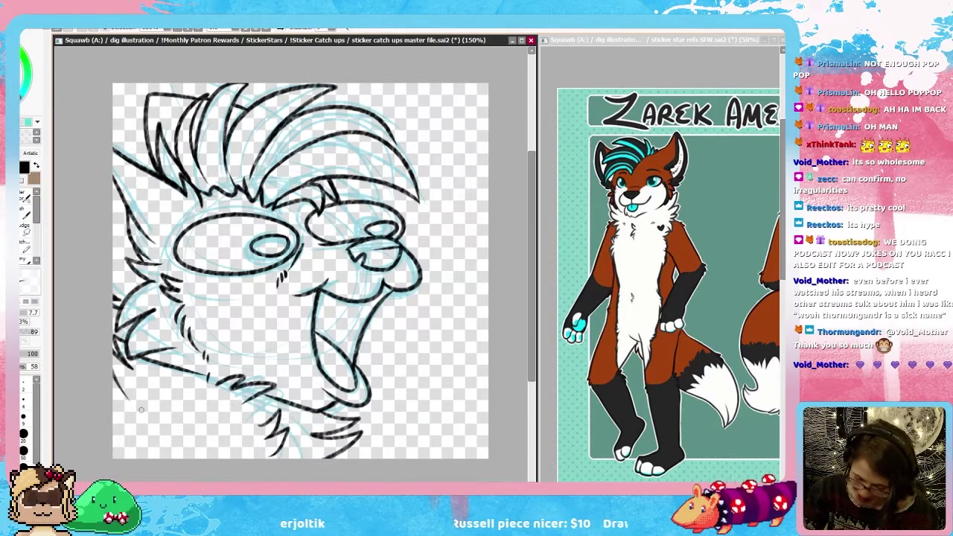
pyautogui.press('h')
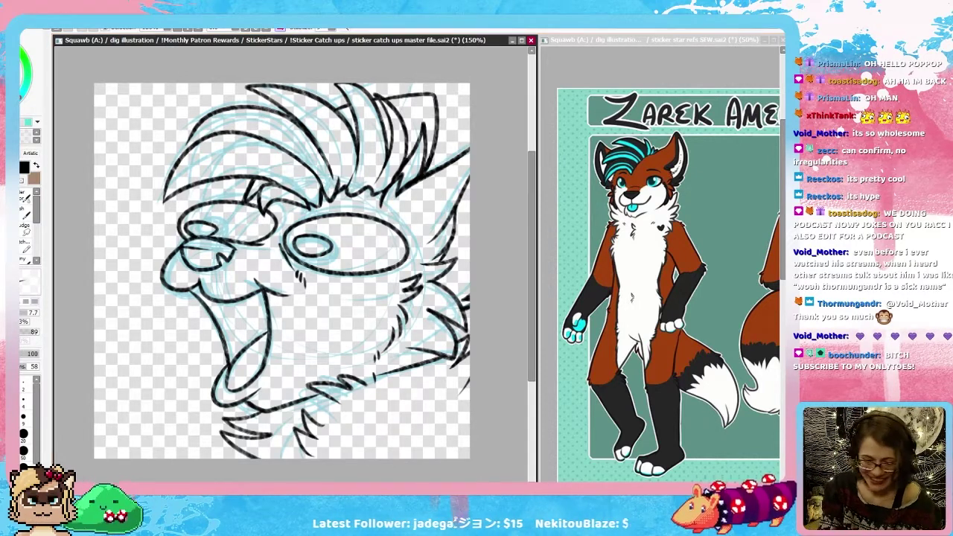
# Step: Clear the blue sketch and then the inked fox head from the canvas to make room for the next sticker
pyautogui.press('Delete')
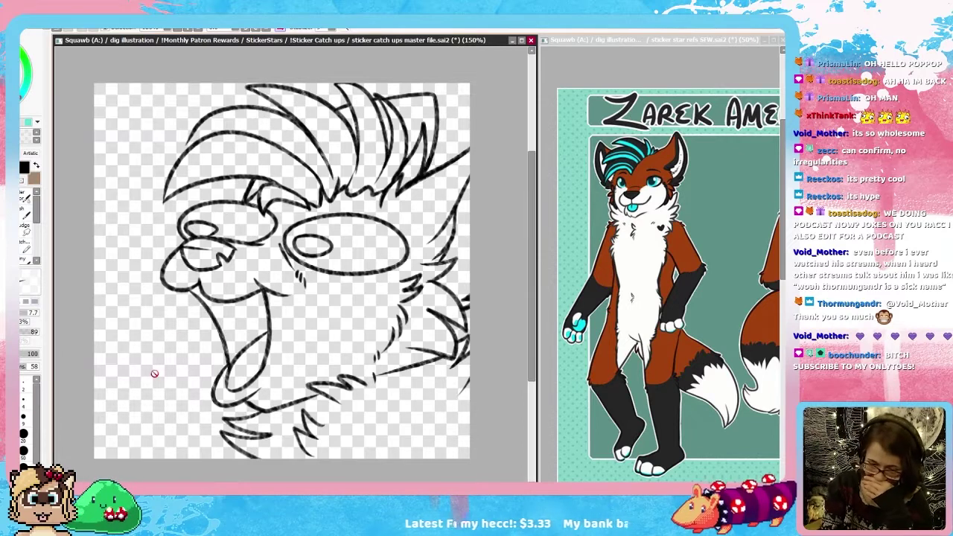
pyautogui.press('Delete')
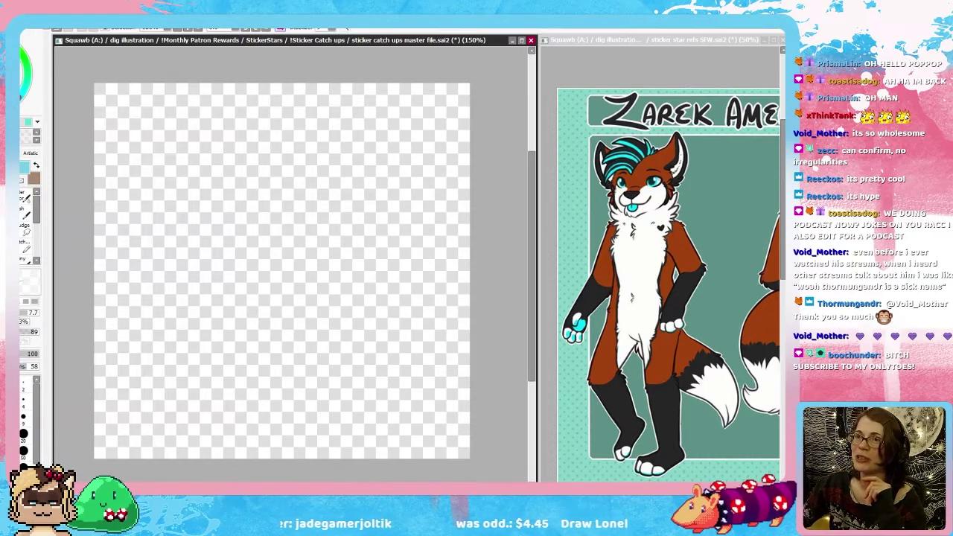
pyautogui.hotkey('alt', 'Tab')
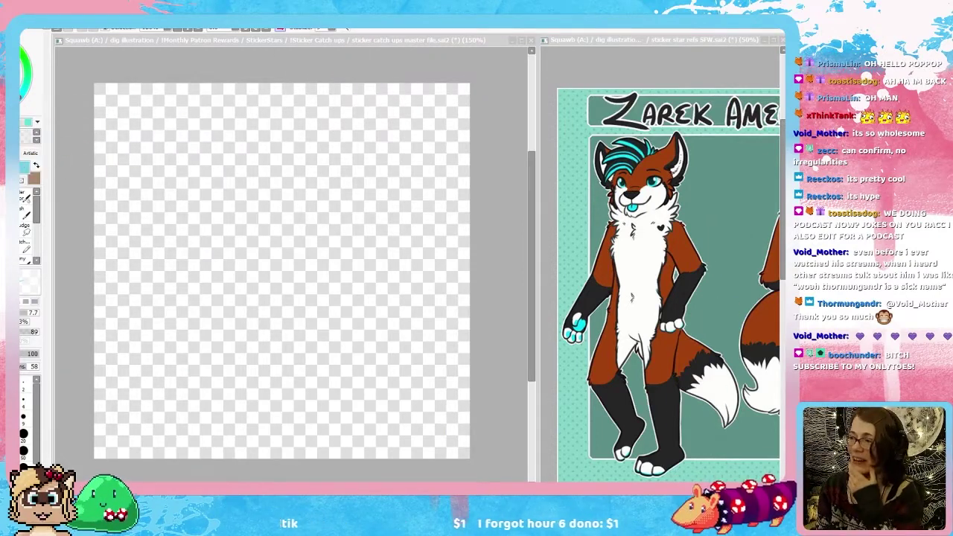
pyautogui.click(500, 302)
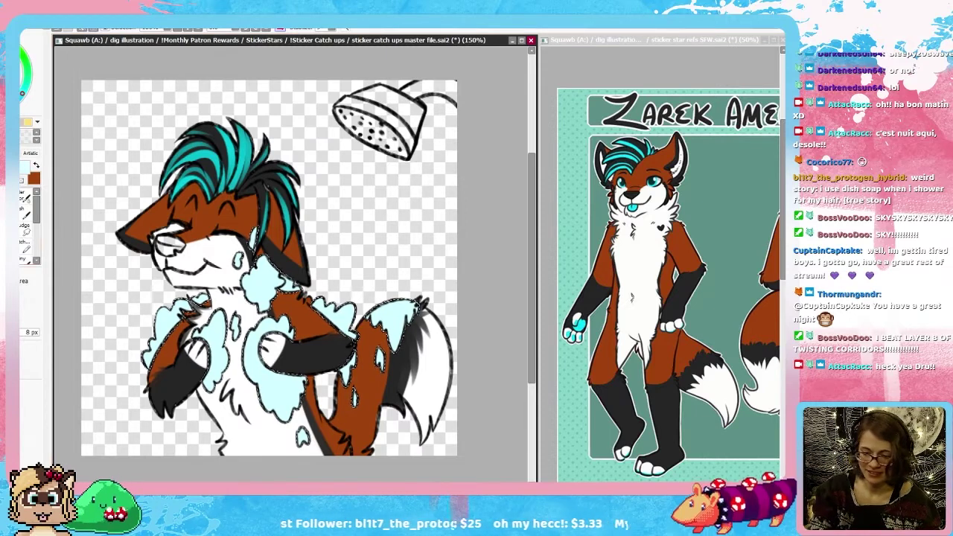
# Step: Apply a soft pale-blue gradient to the selected soap suds on the showering fox and deselect them
pyautogui.press('g')
pyautogui.moveTo(284, 393); pyautogui.dragTo(288, 303)
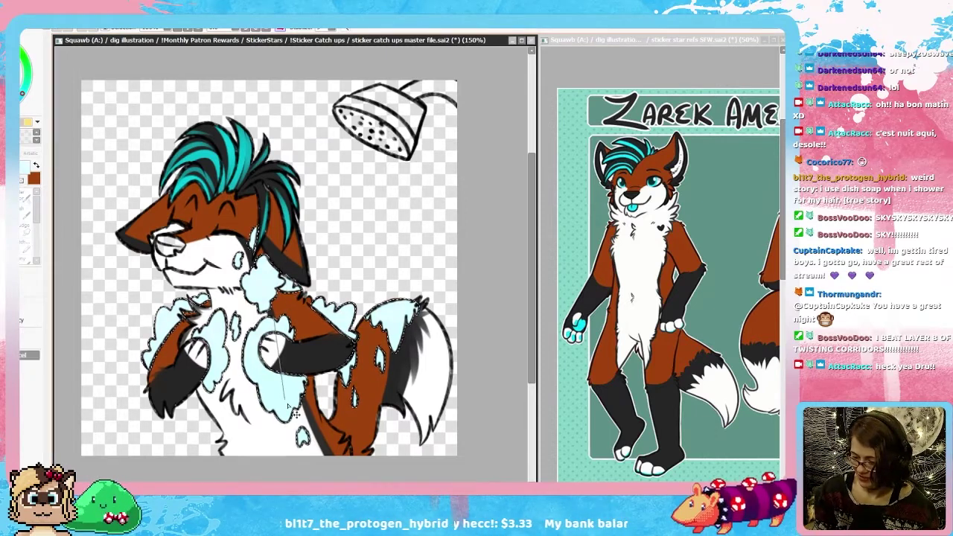
pyautogui.press('Return')
pyautogui.hotkey('ctrl', 'd')
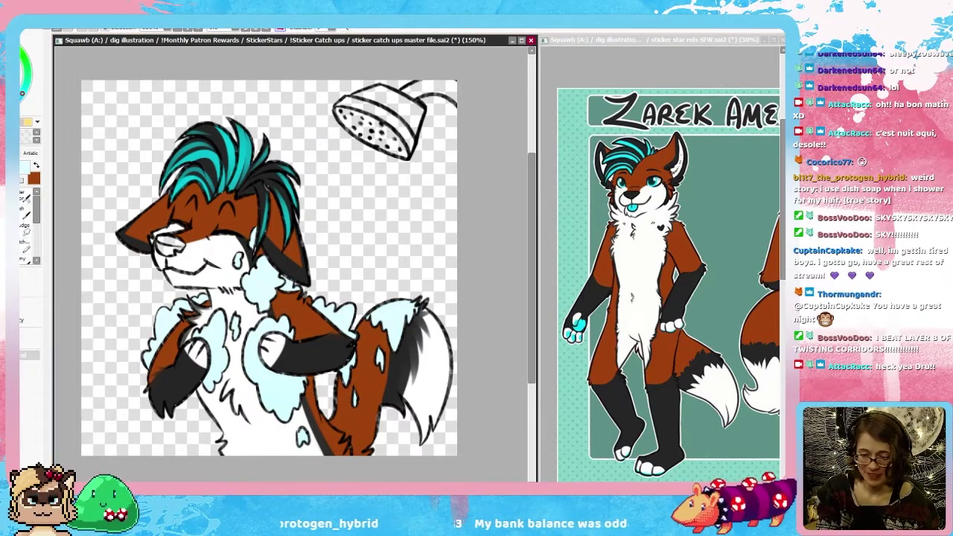
# Step: Select the showering fox's nose and fill it with the dark grey sampled from the reference sheet
pyautogui.press('w')
pyautogui.click(166, 251)
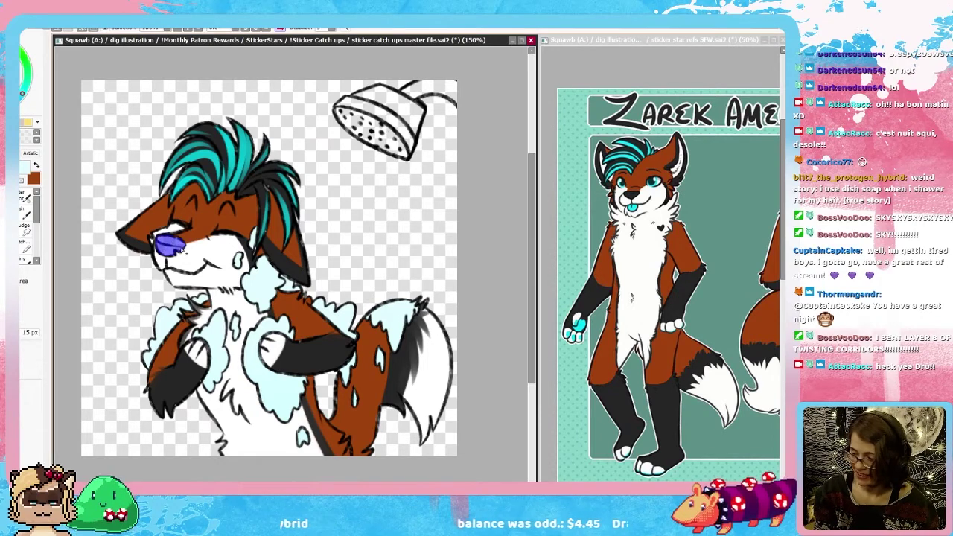
pyautogui.press('i')
pyautogui.click(598, 289)
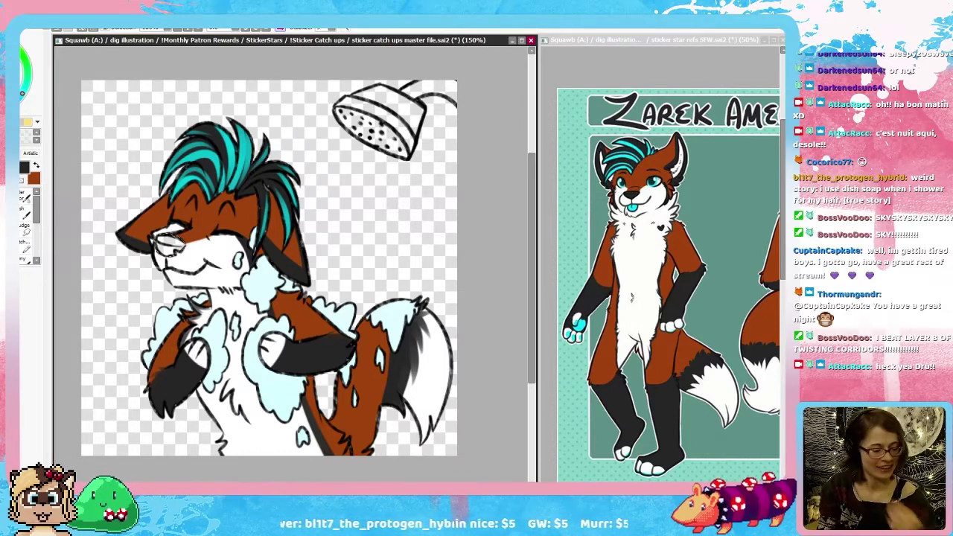
pyautogui.press('g')
pyautogui.click(177, 248)
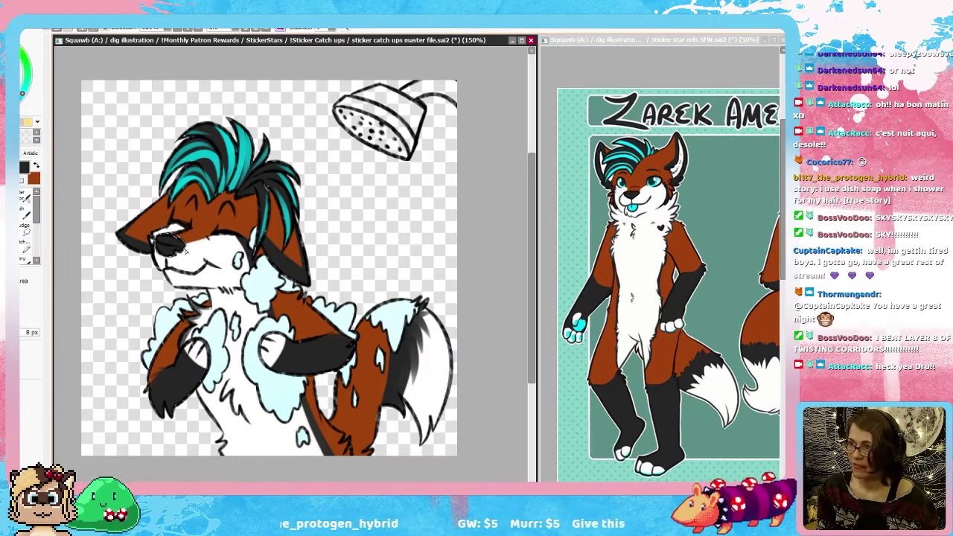
pyautogui.hotkey('ctrl', 'd')
# Step: Select the shower head's body and pipe and fill them with slate grey
pyautogui.press('e')
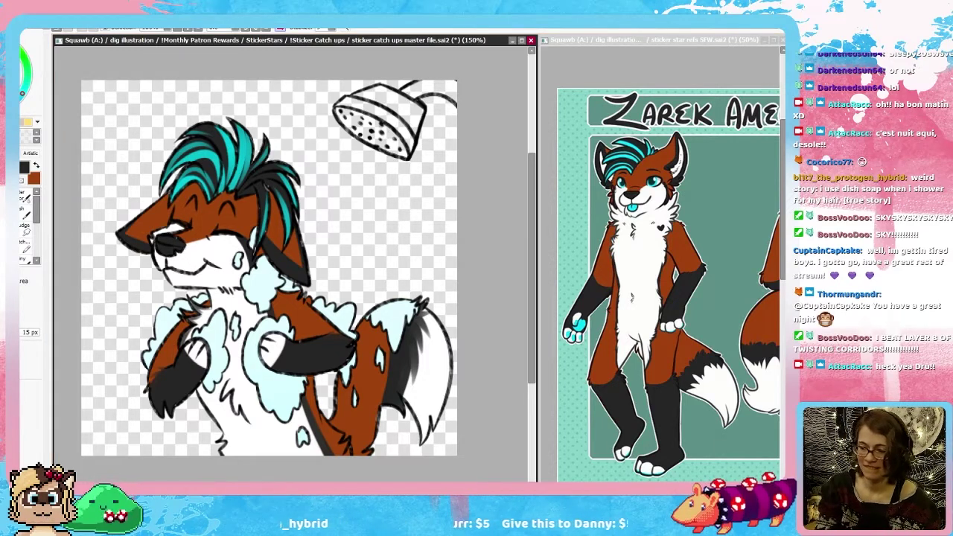
pyautogui.click(399, 104)
pyautogui.click(435, 89)
pyautogui.click(418, 99)
pyautogui.click(398, 125)
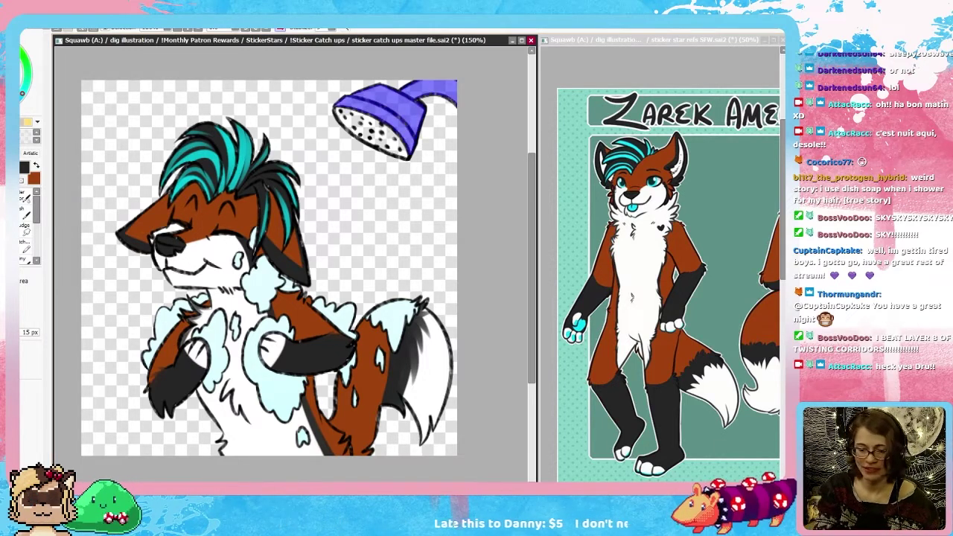
pyautogui.rightClick(268, 187)
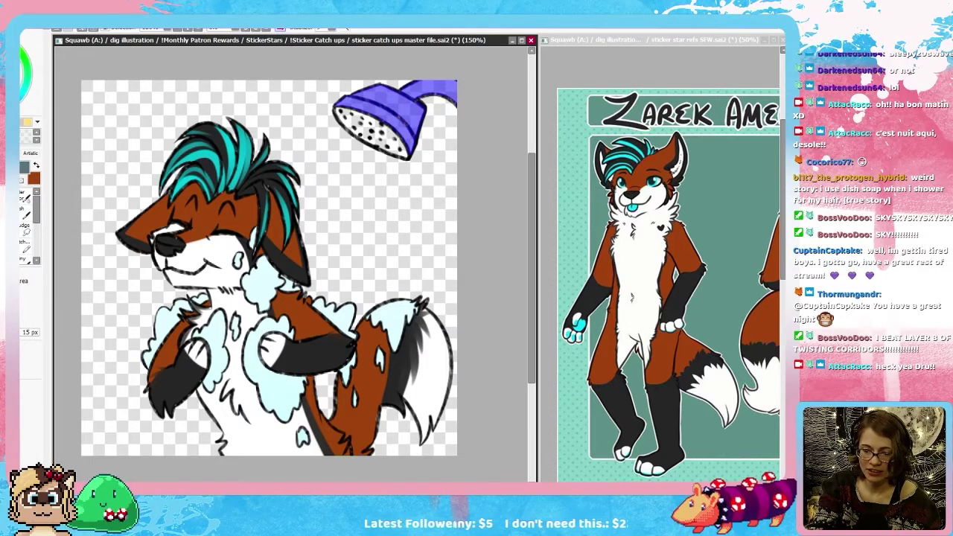
pyautogui.press('b')
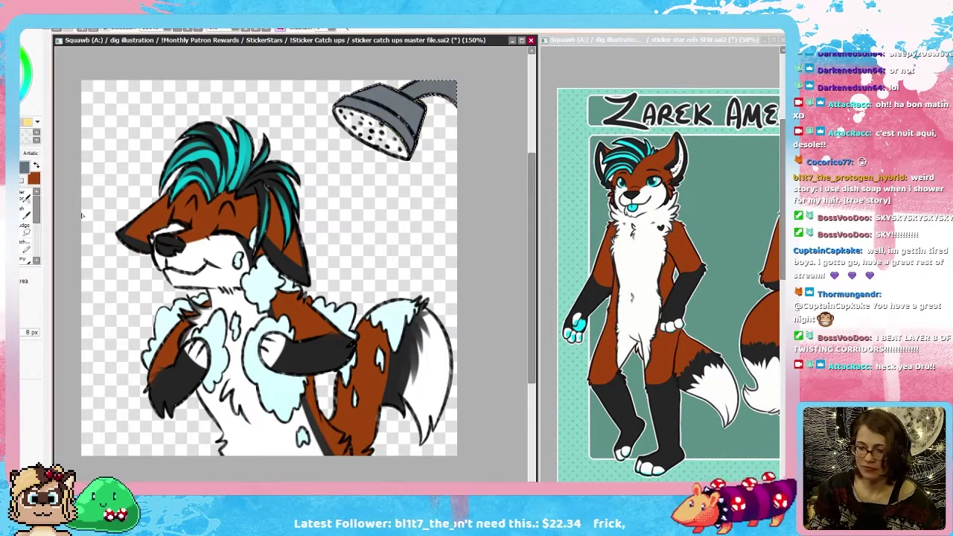
# Step: Brush a lighter grey highlight across the shower head's body, then select its perforated face and fill it with light grey
pyautogui.press('c')
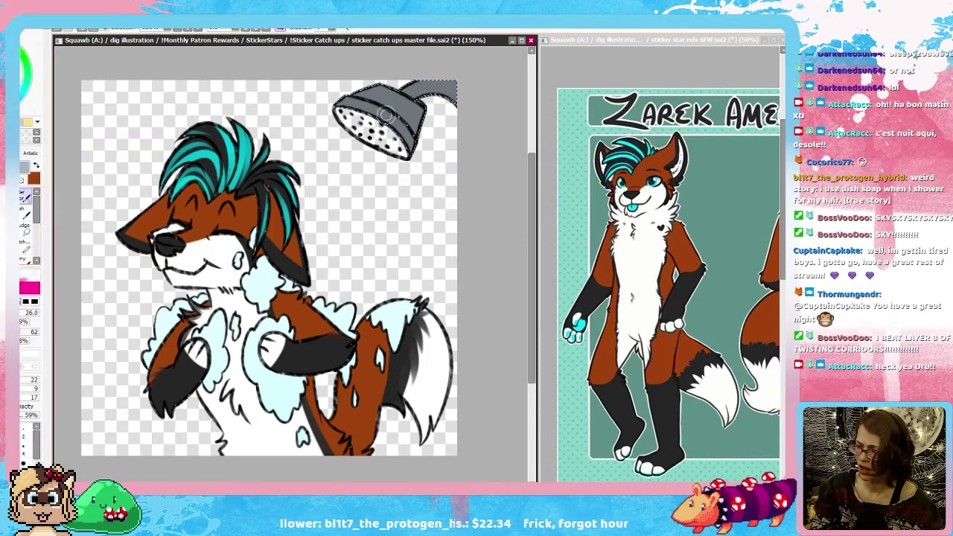
pyautogui.moveTo(402, 116)
pyautogui.mouseDown()
pyautogui.moveTo(381, 99)
pyautogui.moveTo(342, 128)
pyautogui.moveTo(408, 113)
pyautogui.moveTo(400, 132)
pyautogui.moveTo(379, 138)
pyautogui.moveTo(383, 94)
pyautogui.moveTo(359, 114)
pyautogui.mouseUp()
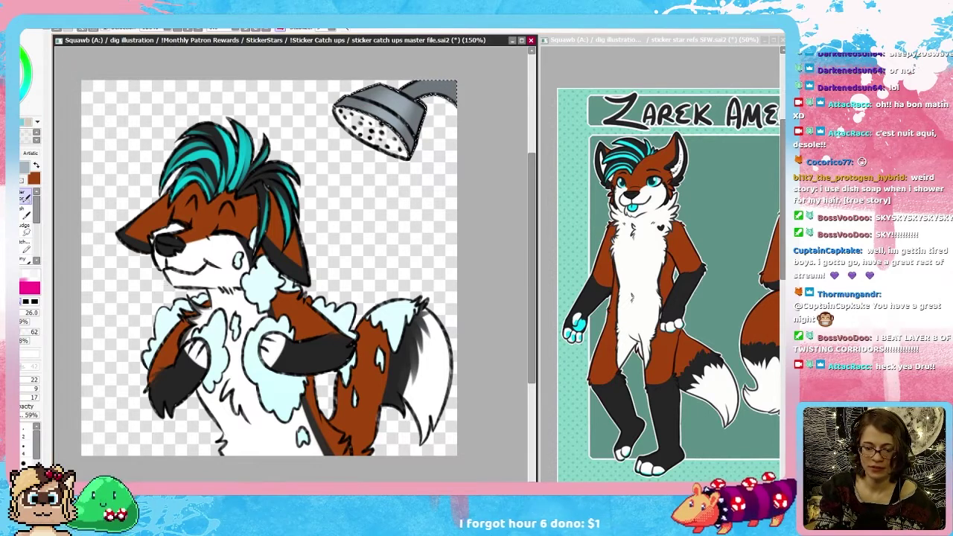
pyautogui.hotkey('ctrl', 'd')
pyautogui.press('w')
pyautogui.click(372, 133)
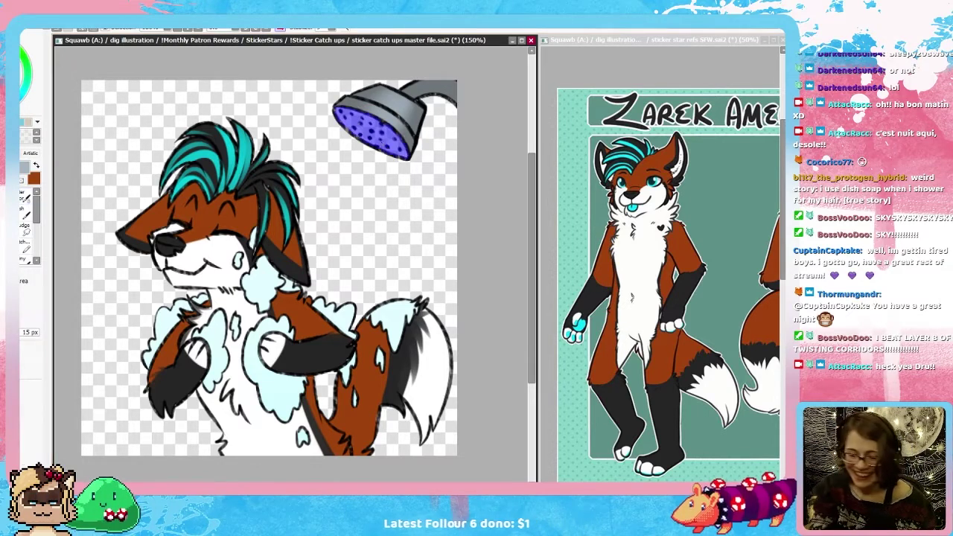
pyautogui.press('g')
pyautogui.click(372, 133)
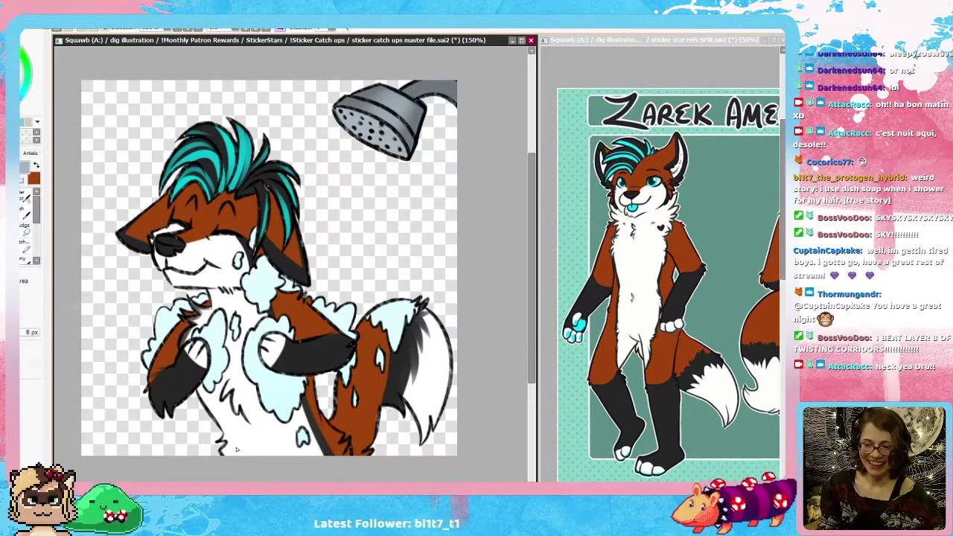
# Step: Sample the soap suds' pale blue and paint a broad stream of water from the shower head down behind the fox
pyautogui.rightClick(272, 283)
pyautogui.press('n')
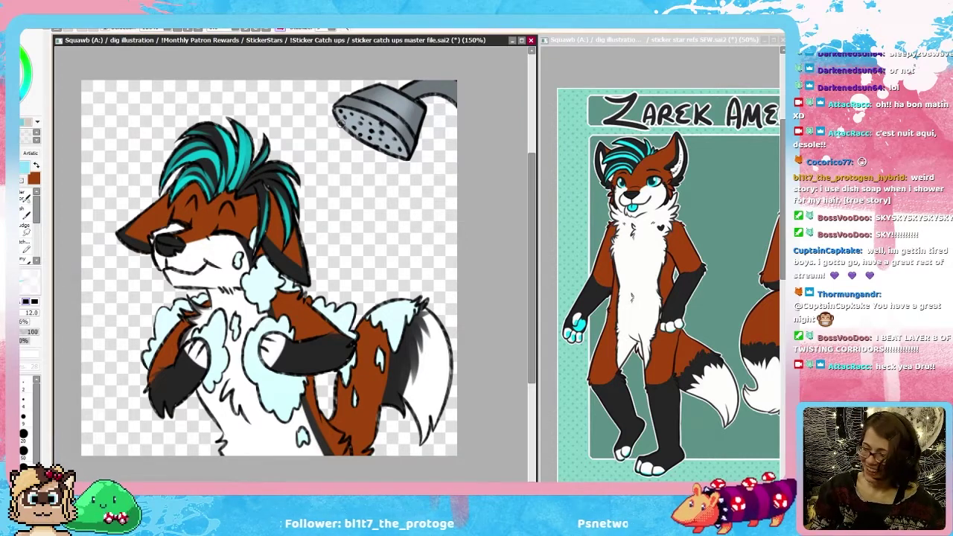
pyautogui.moveTo(327, 116); pyautogui.dragTo(314, 128)
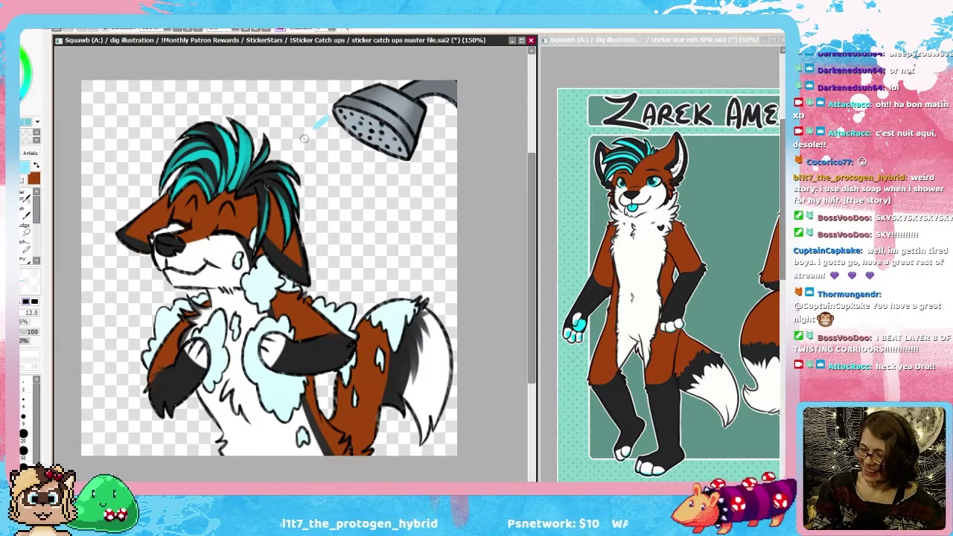
pyautogui.hotkey('ctrl', 'z')
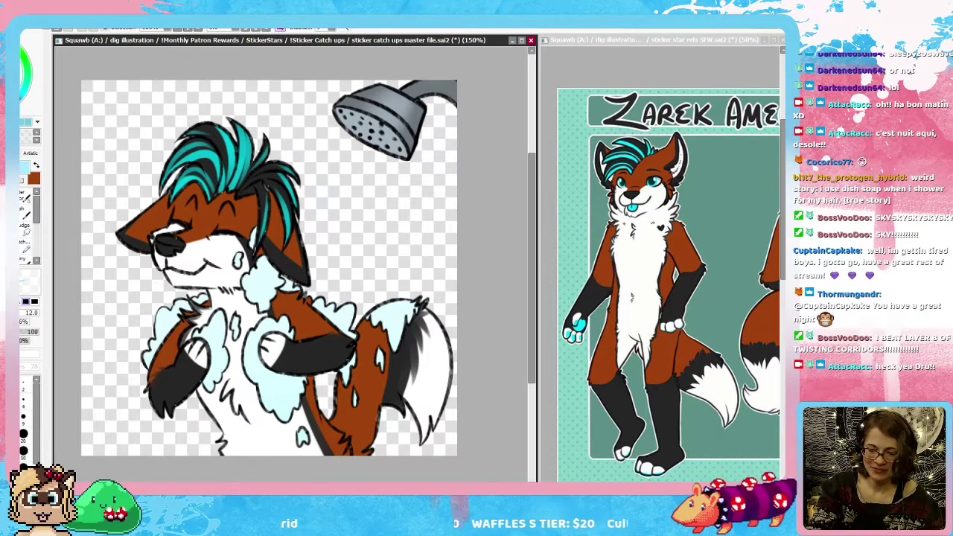
pyautogui.moveTo(402, 160); pyautogui.dragTo(360, 315)
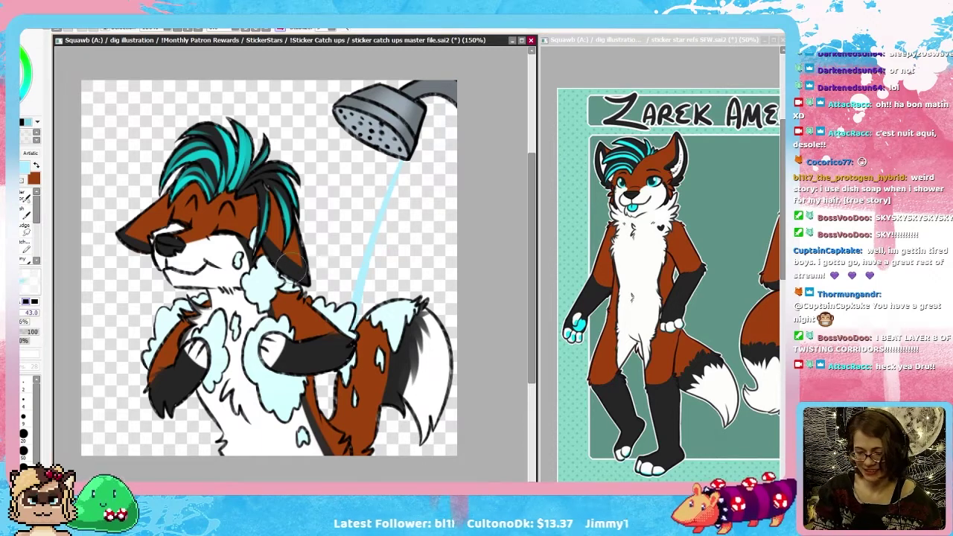
pyautogui.moveTo(338, 125)
pyautogui.mouseDown()
pyautogui.moveTo(208, 198)
pyautogui.moveTo(276, 204)
pyautogui.mouseUp()
pyautogui.moveTo(361, 149); pyautogui.dragTo(262, 290)
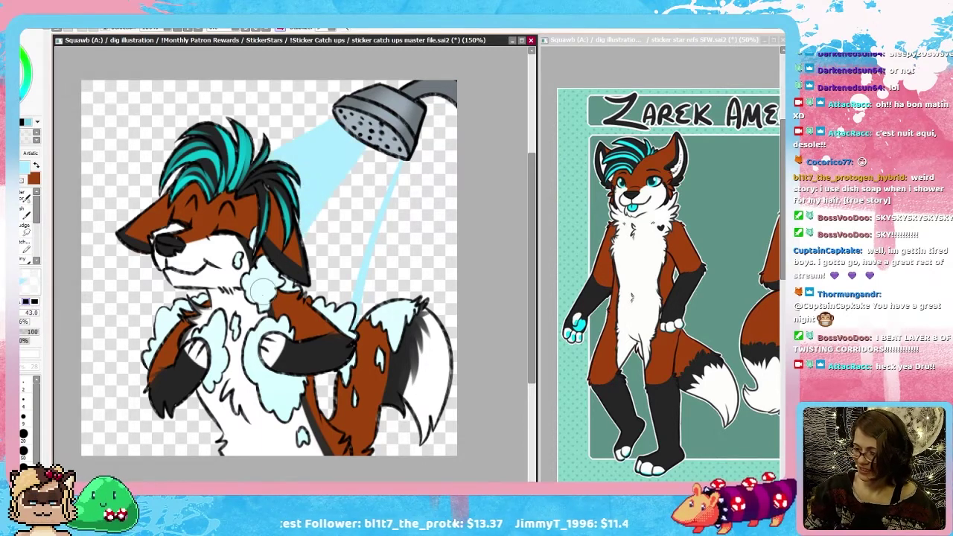
pyautogui.moveTo(377, 134); pyautogui.dragTo(320, 294)
pyautogui.moveTo(383, 168); pyautogui.dragTo(335, 302)
pyautogui.moveTo(332, 350); pyautogui.dragTo(301, 439)
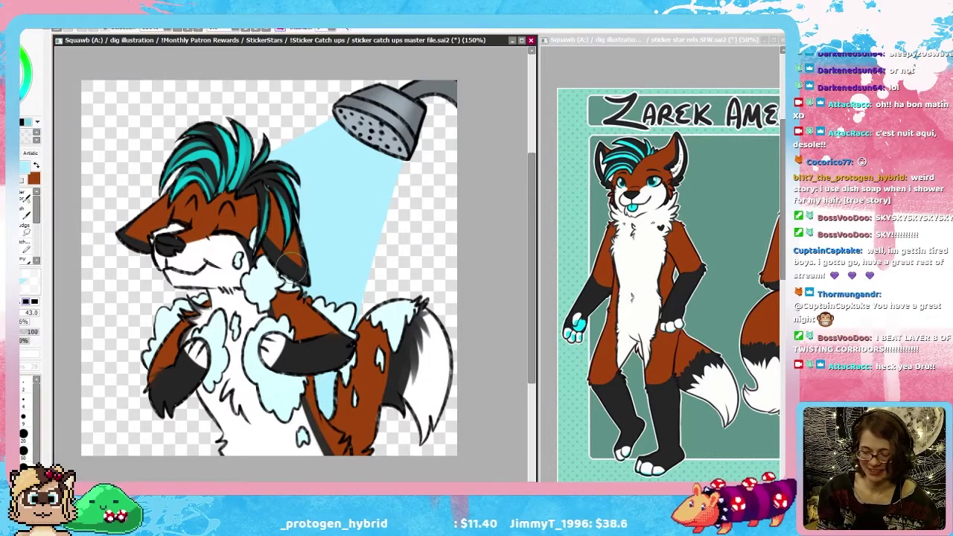
pyautogui.moveTo(292, 262); pyautogui.dragTo(301, 282)
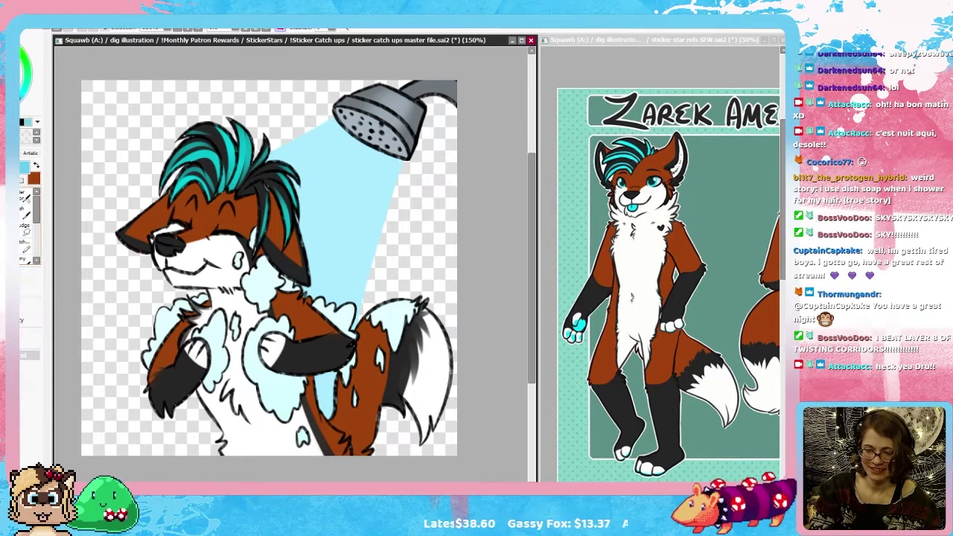
# Step: Apply a deeper sky-blue gradient along the water stream, from near the shower head towards the fox's back
pyautogui.moveTo(356, 156); pyautogui.dragTo(302, 244)
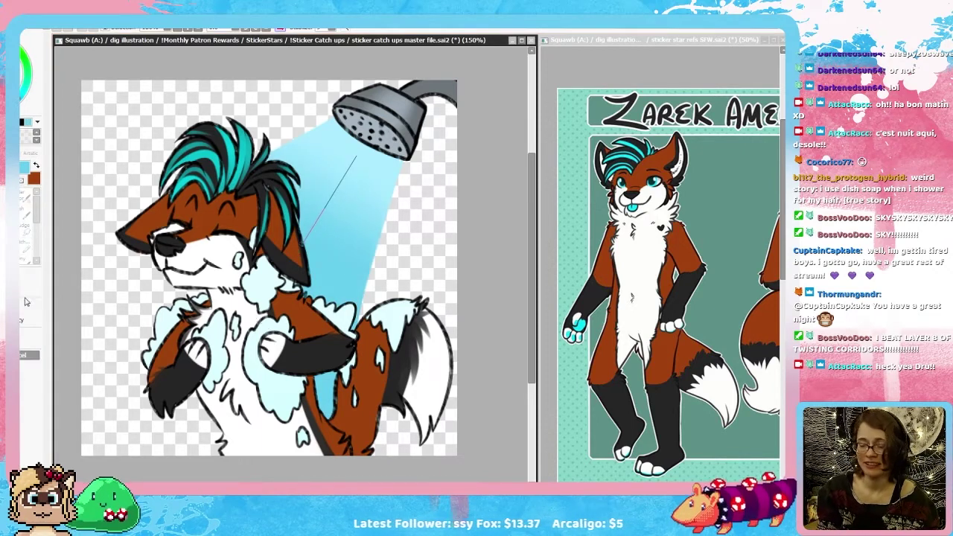
pyautogui.click(8, 355)
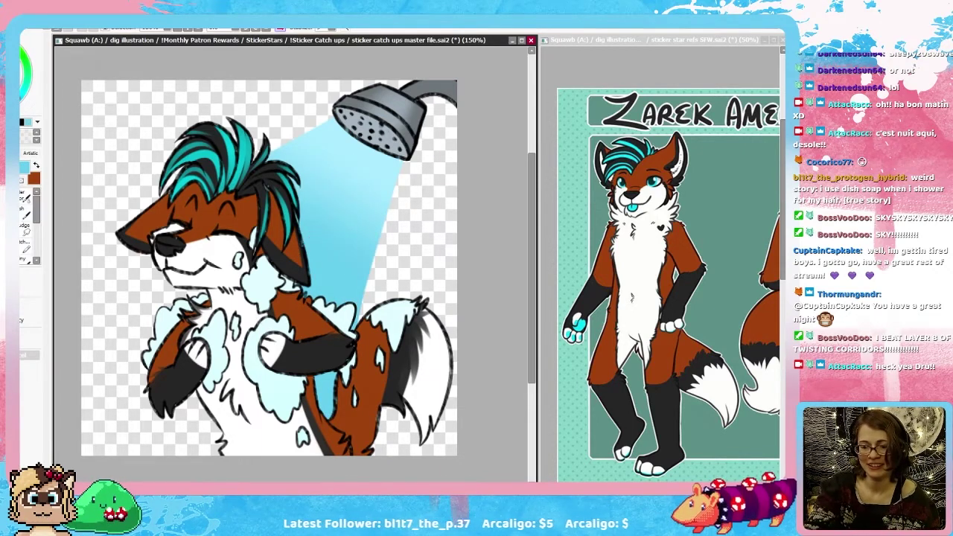
pyautogui.press('b')
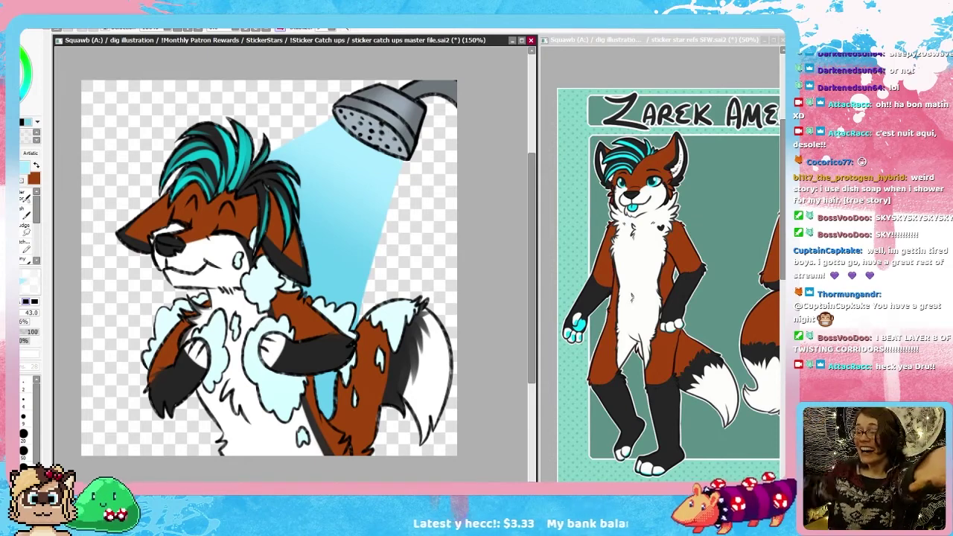
pyautogui.hotkey('alt', 'Tab')
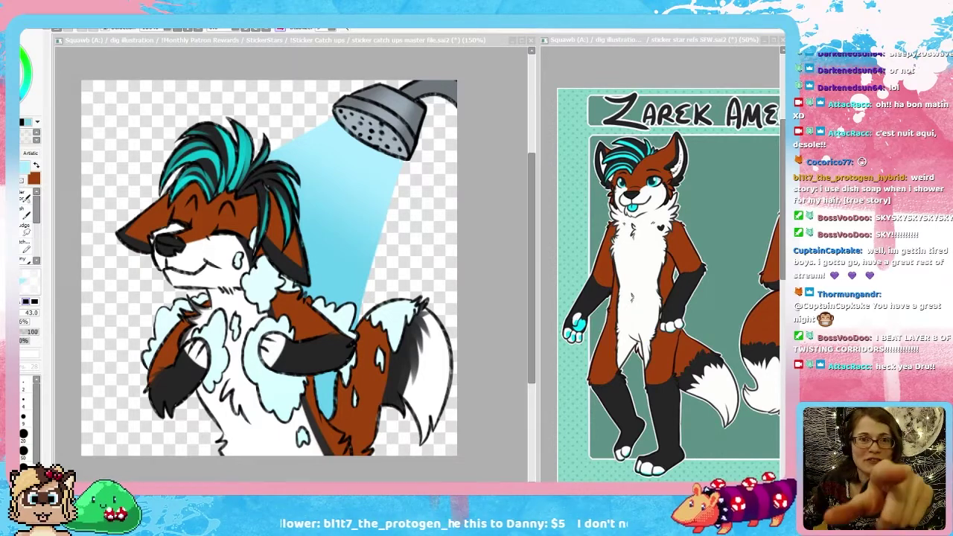
pyautogui.click(486, 187)
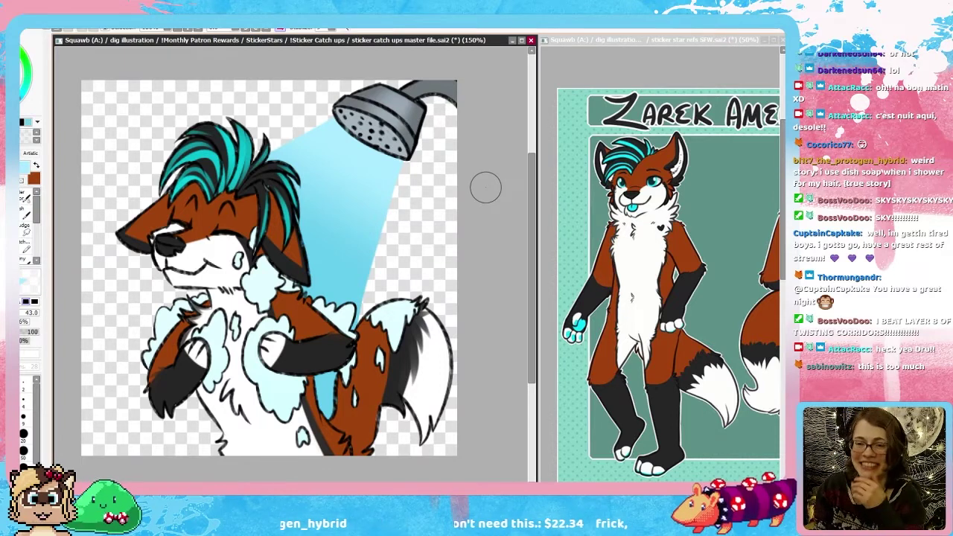
# Step: Paint pale-blue water droplets throughout the shower spray with a size 17 brush, undoing misplaced strokes
pyautogui.press('[')
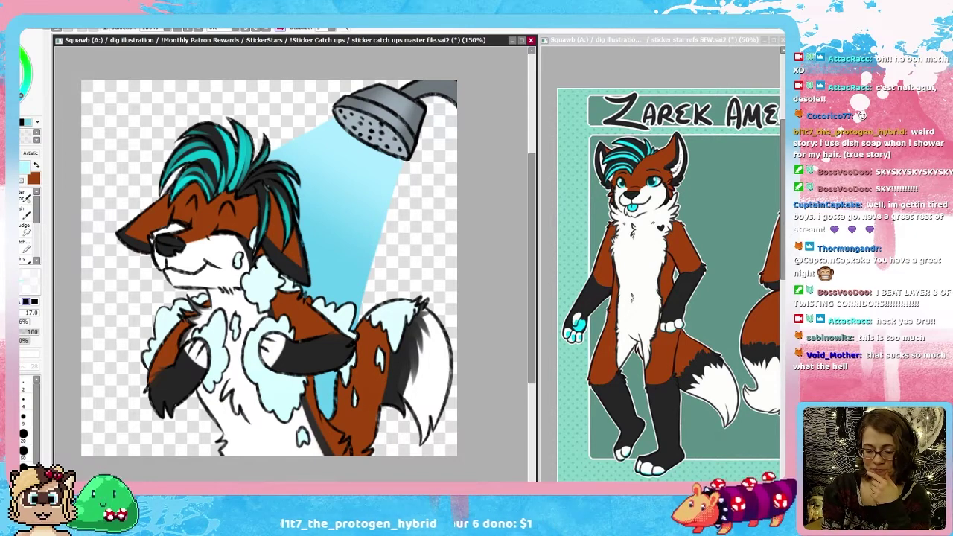
pyautogui.moveTo(308, 142)
pyautogui.mouseDown()
pyautogui.moveTo(298, 149)
pyautogui.moveTo(310, 179)
pyautogui.mouseUp()
pyautogui.hotkey('ctrl', 'z')
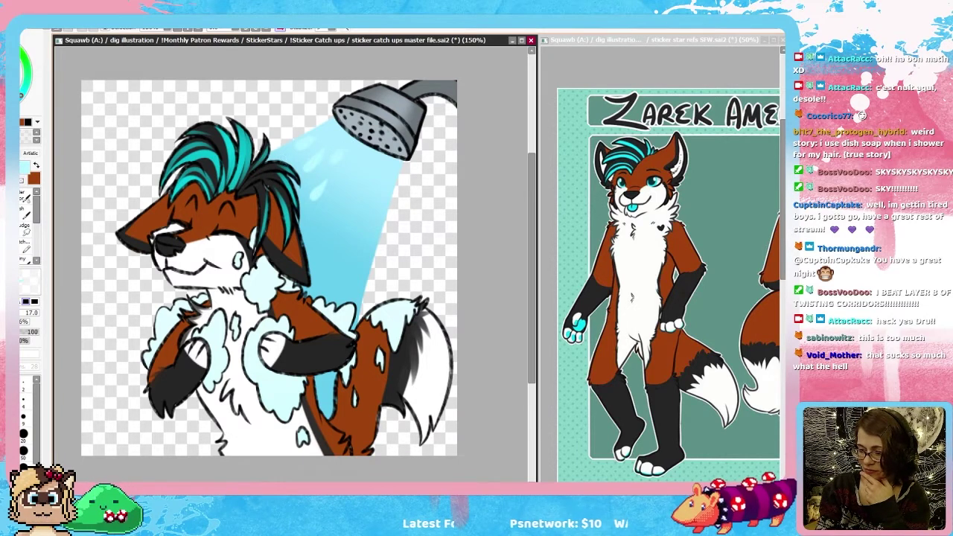
pyautogui.moveTo(315, 246)
pyautogui.mouseDown()
pyautogui.moveTo(326, 231)
pyautogui.moveTo(316, 237)
pyautogui.mouseUp()
pyautogui.hotkey('ctrl', 'z')
pyautogui.click(326, 221)
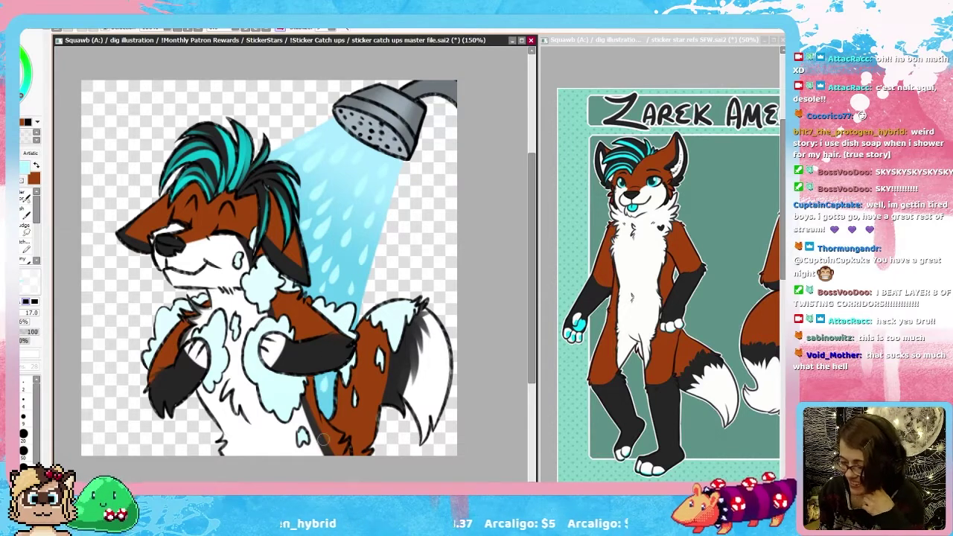
# Step: Remove the solid blue water stream and recolour the droplets with turquoise and a pale-blue gradient along the spray's direction
pyautogui.hotkey('ctrl', 'z')
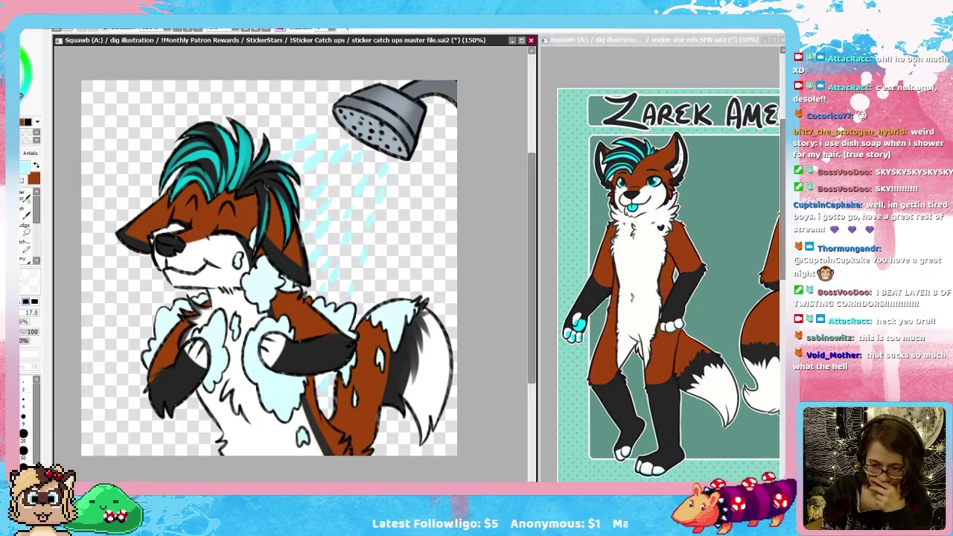
pyautogui.rightClick(268, 187)
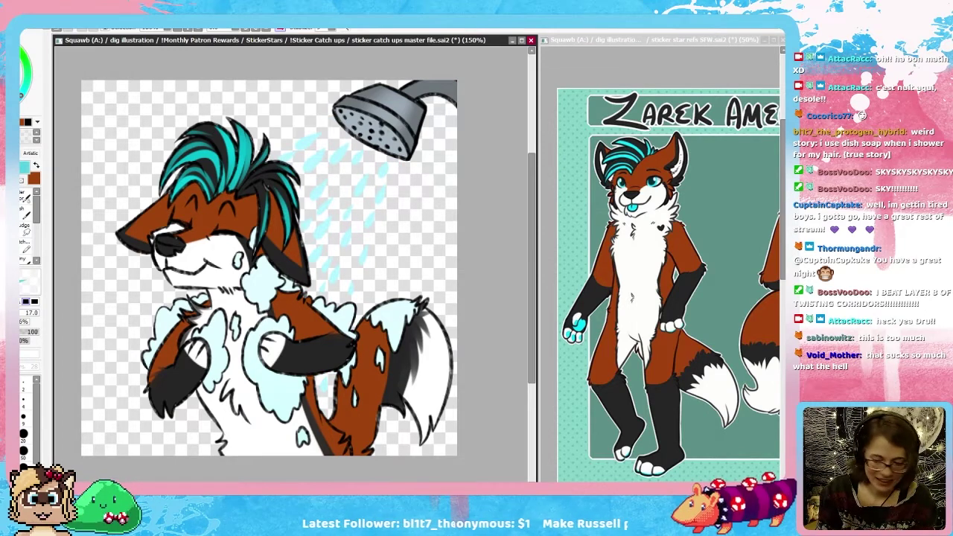
pyautogui.press('g')
pyautogui.click(356, 199)
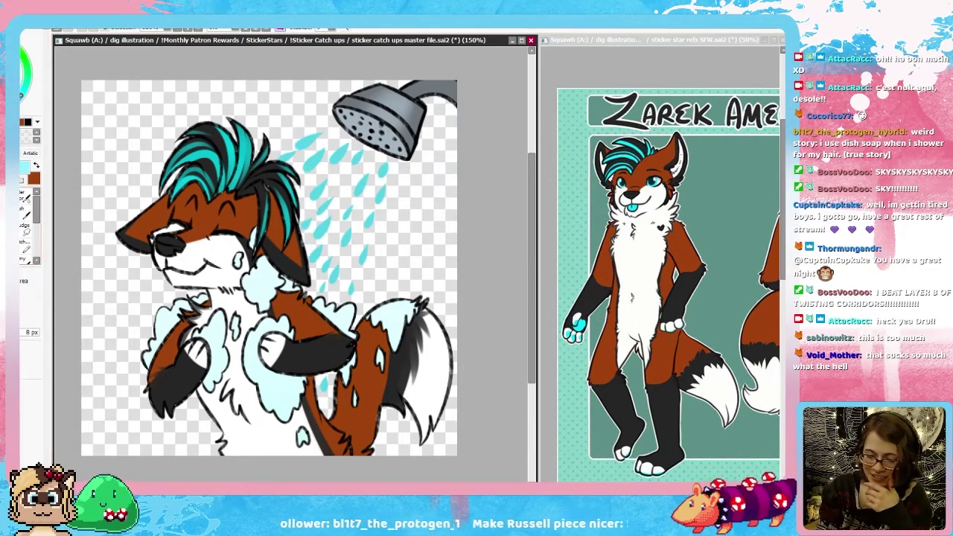
pyautogui.press('g')
pyautogui.moveTo(378, 142); pyautogui.dragTo(325, 276)
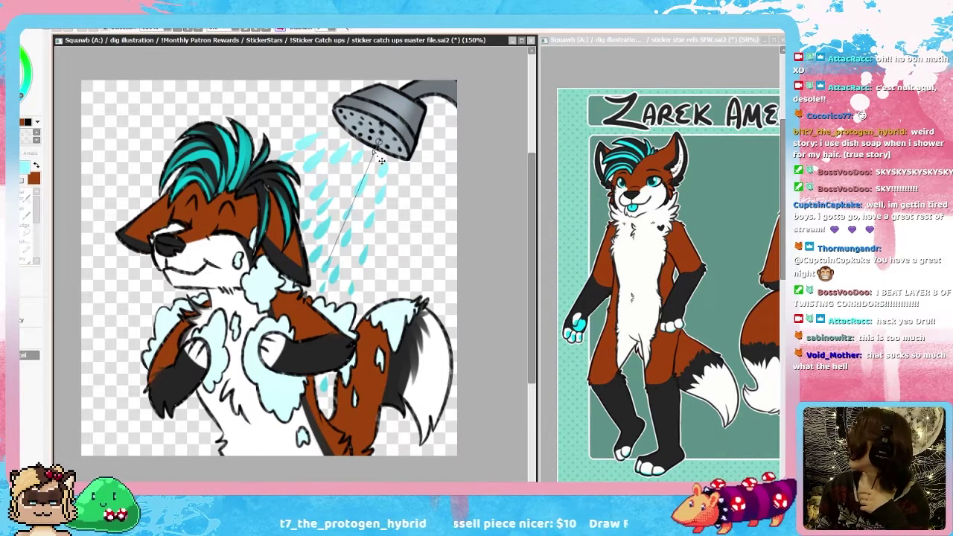
pyautogui.press('Return')
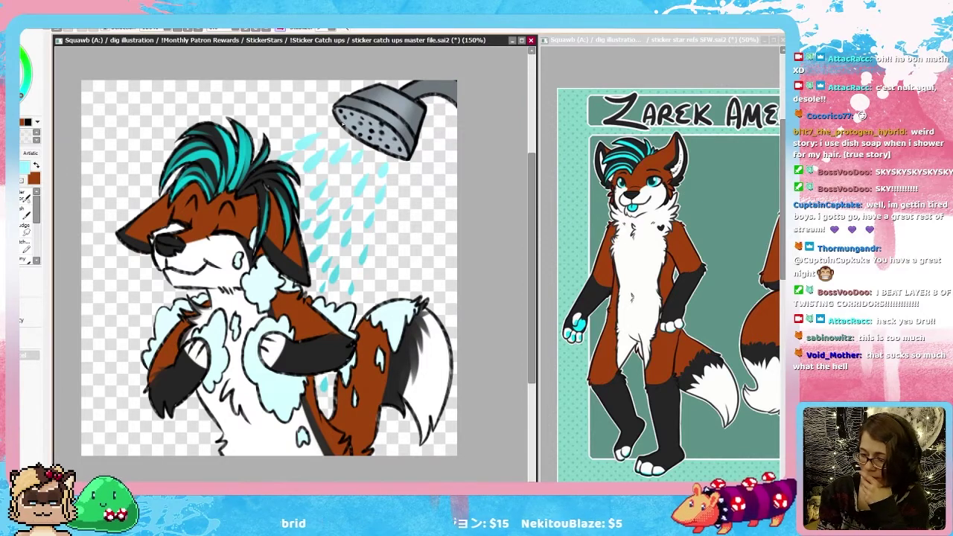
# Step: Paint more pale-blue droplets over the shower head's face and along both outer edges of the spray
pyautogui.press('n')
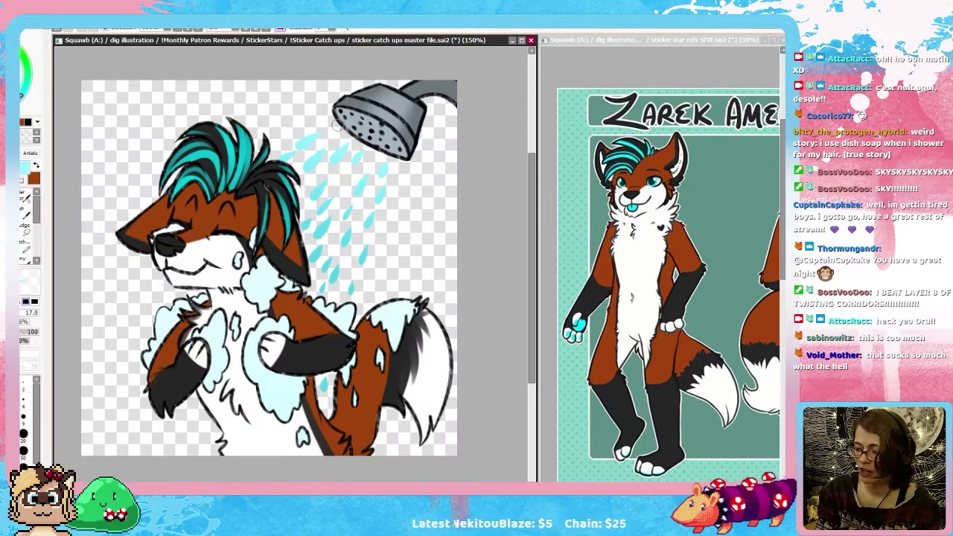
pyautogui.moveTo(335, 126); pyautogui.dragTo(347, 117)
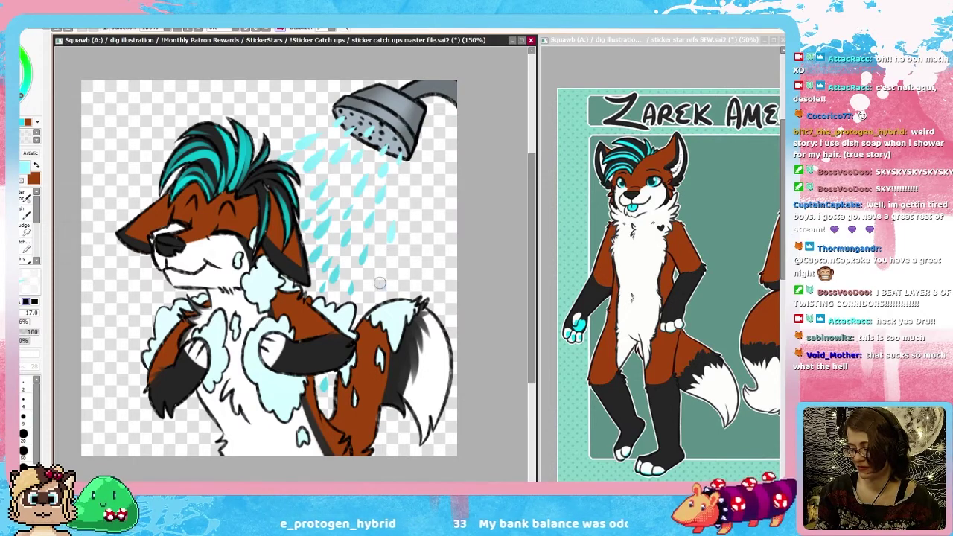
pyautogui.moveTo(273, 122); pyautogui.dragTo(290, 115)
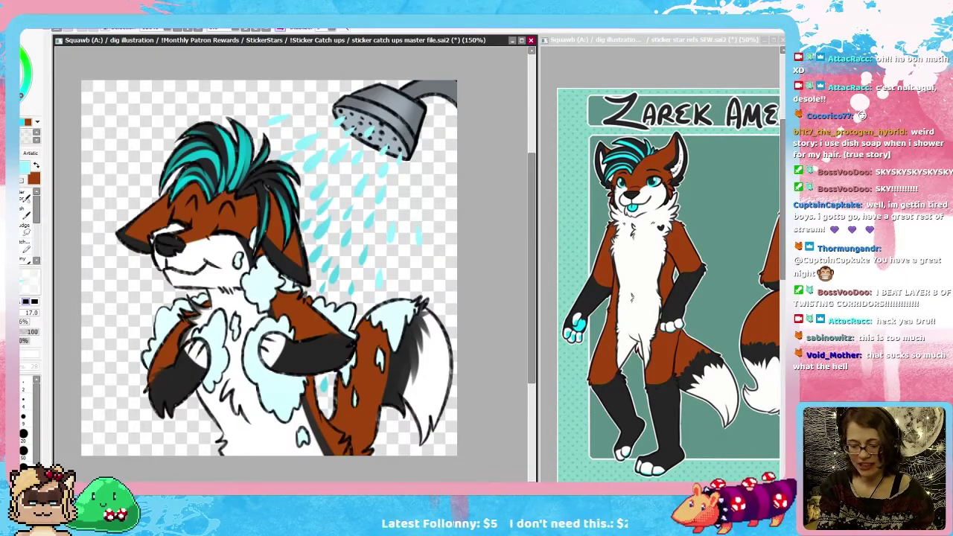
pyautogui.hotkey('ctrl', 'd')
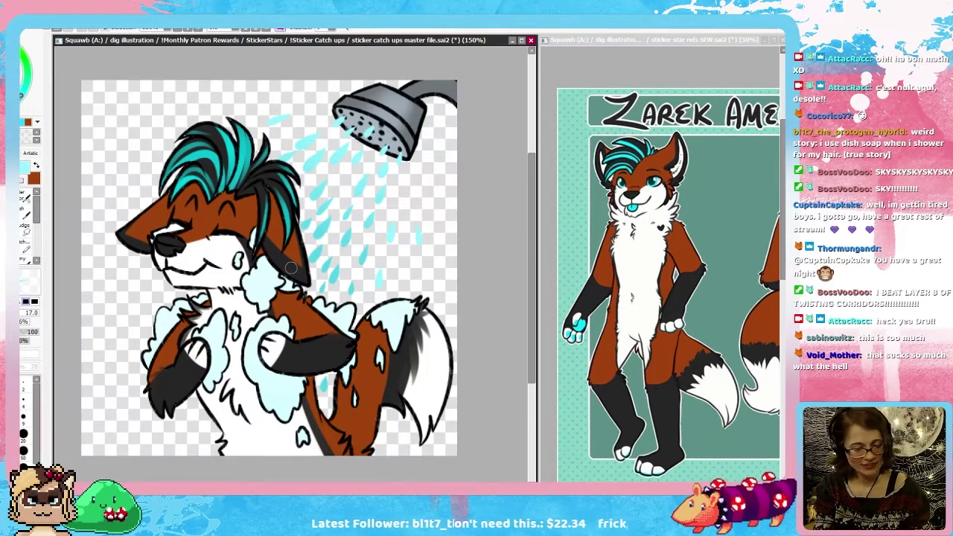
# Step: Select the transparent background around the fox and shower head, including the gaps between body and tail and beneath the tail
pyautogui.click(137, 163)
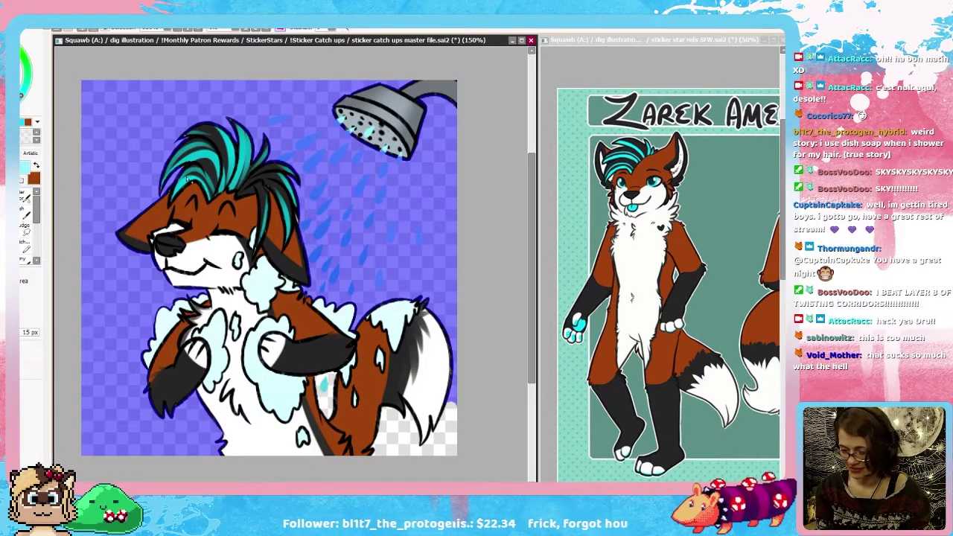
pyautogui.click(328, 383)
pyautogui.click(397, 432)
pyautogui.click(442, 433)
pyautogui.moveTo(470, 387); pyautogui.dragTo(486, 392)
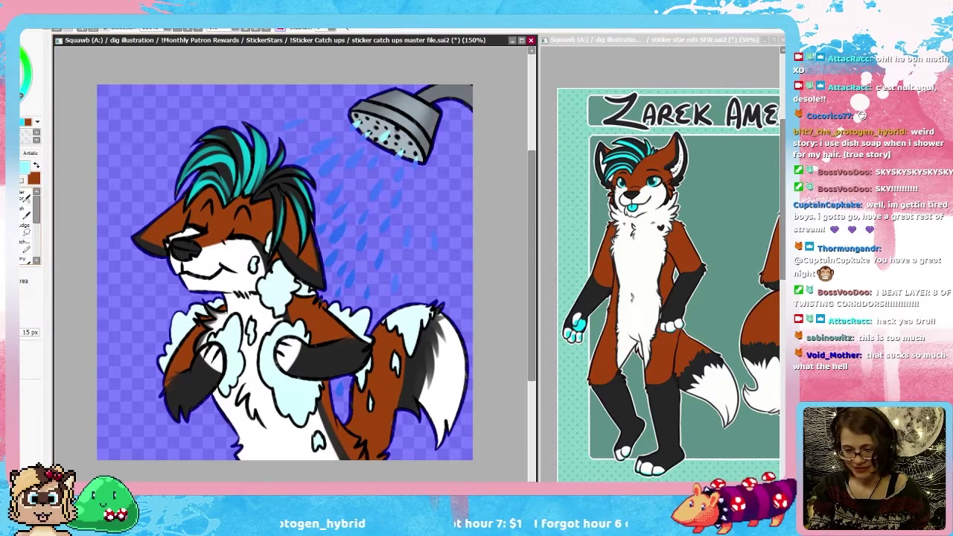
pyautogui.press('a')
pyautogui.moveTo(318, 215); pyautogui.dragTo(318, 232)
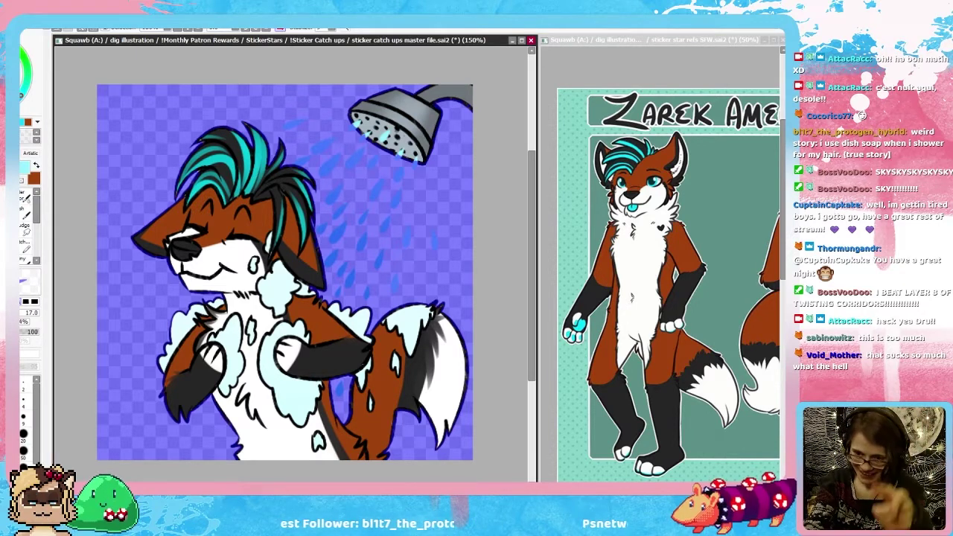
# Step: Invert the selection onto the fox and shower head, switch the colour to black and clear the selection
pyautogui.hotkey('ctrl', 'i')
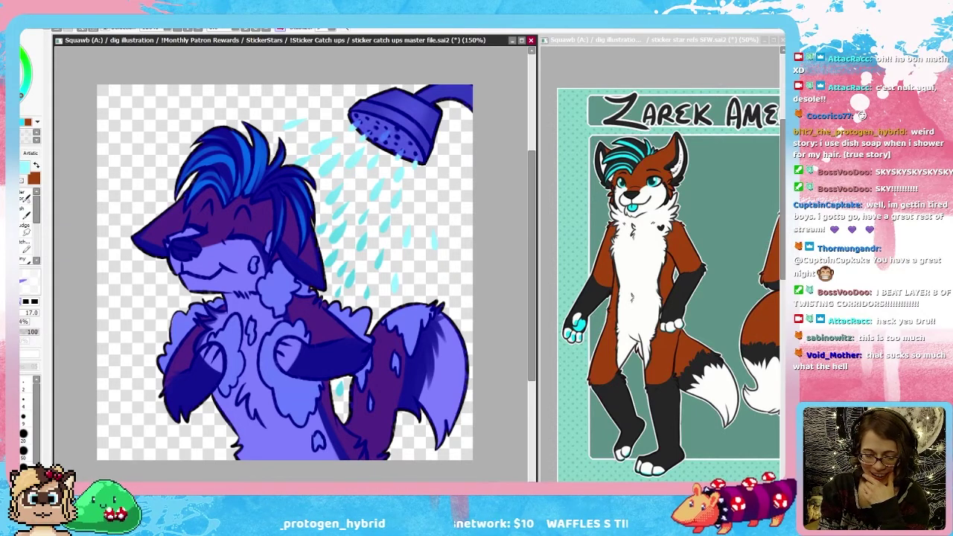
pyautogui.press('g')
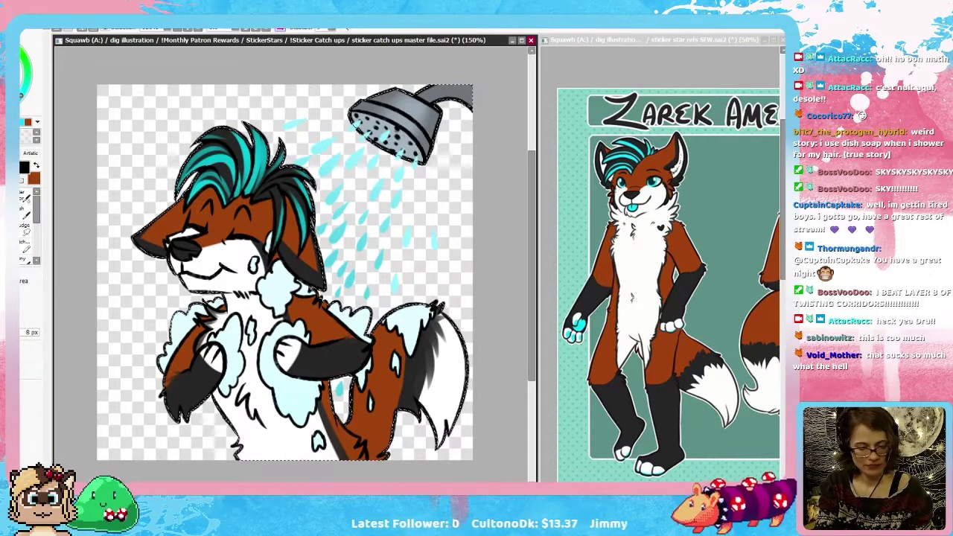
pyautogui.hotkey('ctrl', 'd')
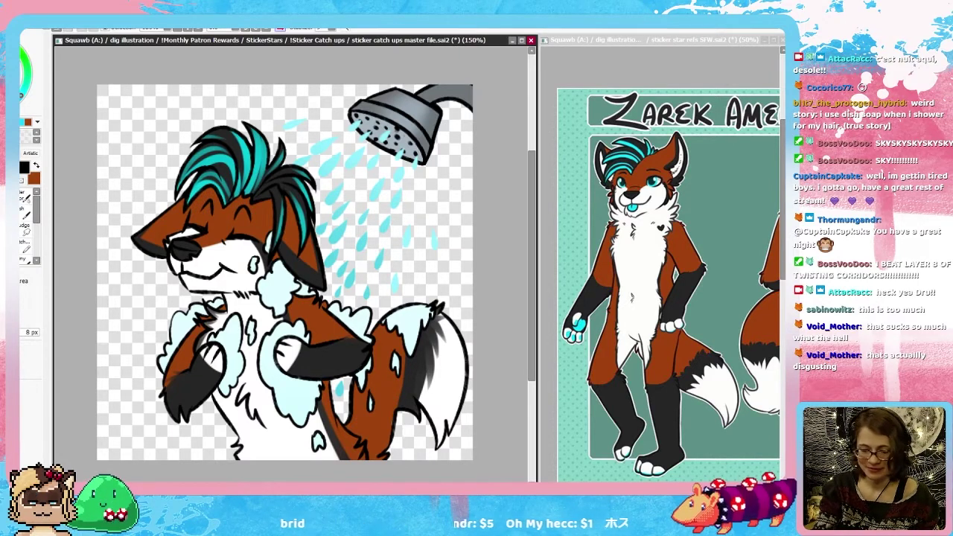
# Step: Paint white highlights on the fox's hair, nose, ear, arm and tail fur and on the shower head
pyautogui.press('-')
pyautogui.press('n')
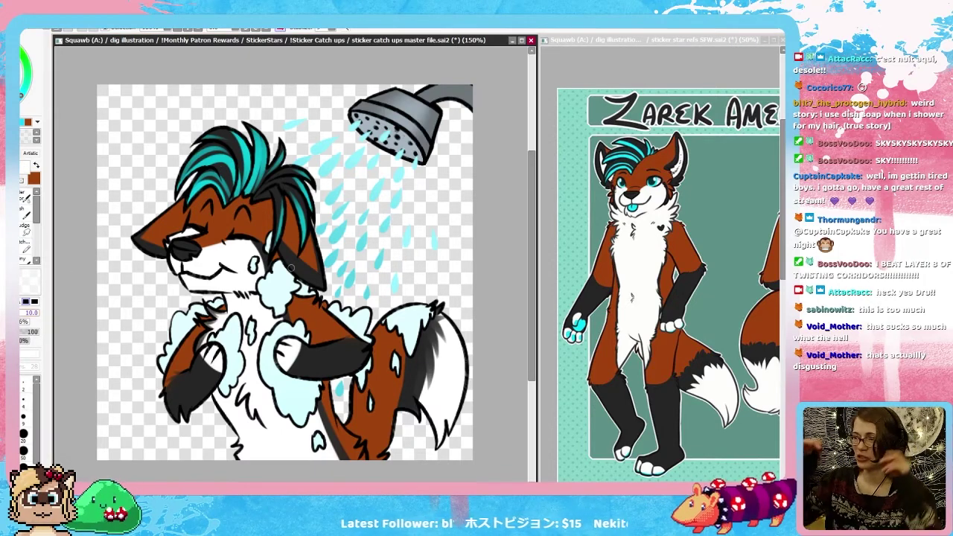
pyautogui.moveTo(212, 179)
pyautogui.mouseDown()
pyautogui.moveTo(231, 181)
pyautogui.moveTo(242, 154)
pyautogui.moveTo(242, 171)
pyautogui.moveTo(291, 171)
pyautogui.moveTo(281, 190)
pyautogui.mouseUp()
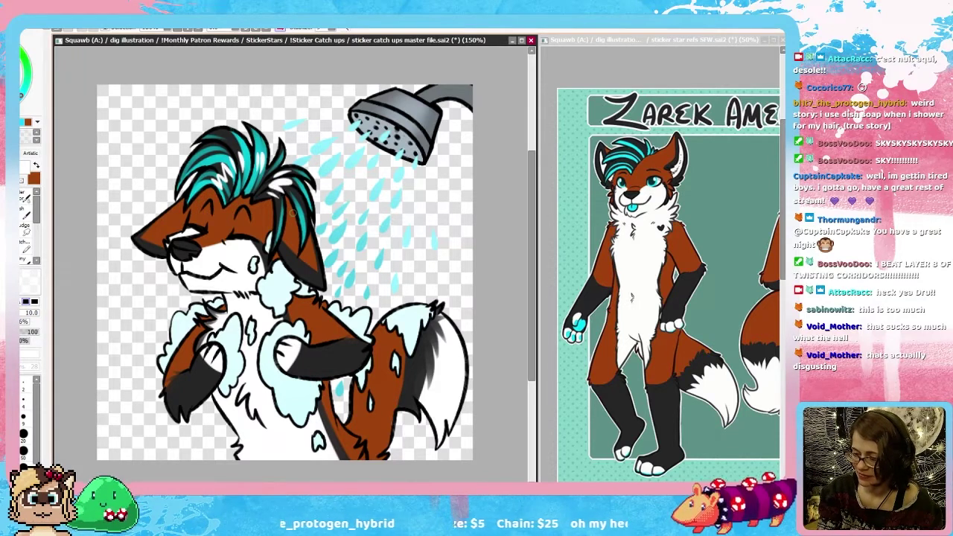
pyautogui.moveTo(388, 114)
pyautogui.mouseDown()
pyautogui.moveTo(407, 127)
pyautogui.moveTo(412, 111)
pyautogui.mouseUp()
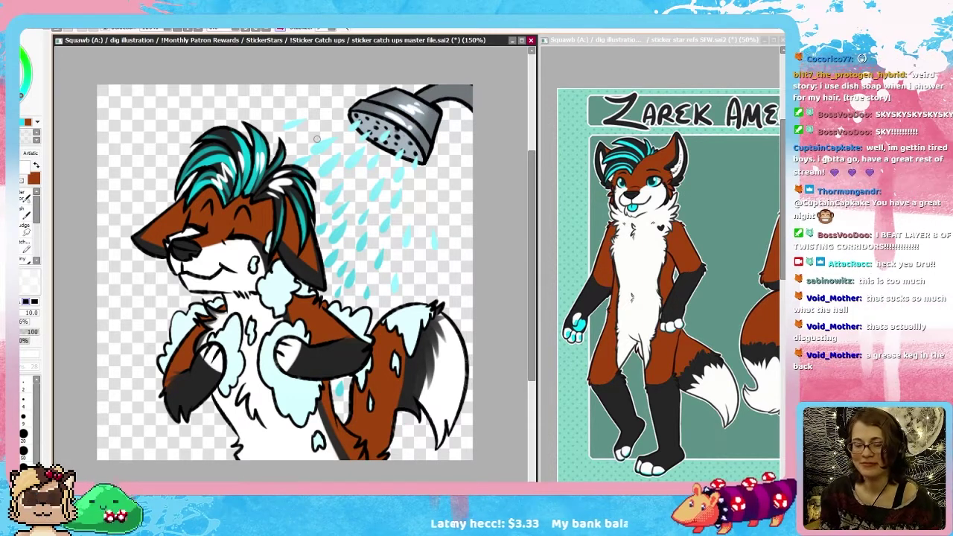
pyautogui.moveTo(176, 246); pyautogui.dragTo(199, 246)
pyautogui.hotkey('ctrl', 'z')
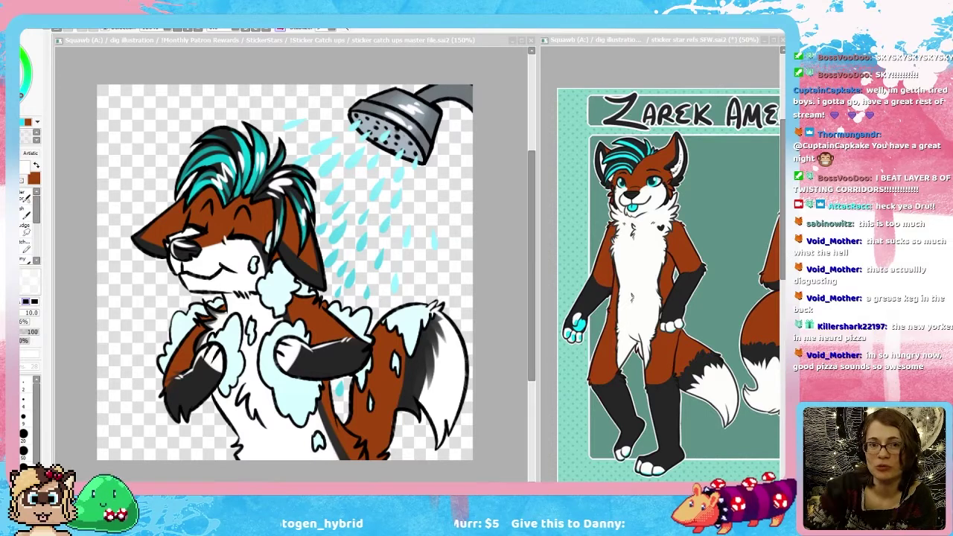
# Step: Clear the finished fox from the canvas and begin a new head sketch with a curved pale-blue stroke
pyautogui.click(504, 228)
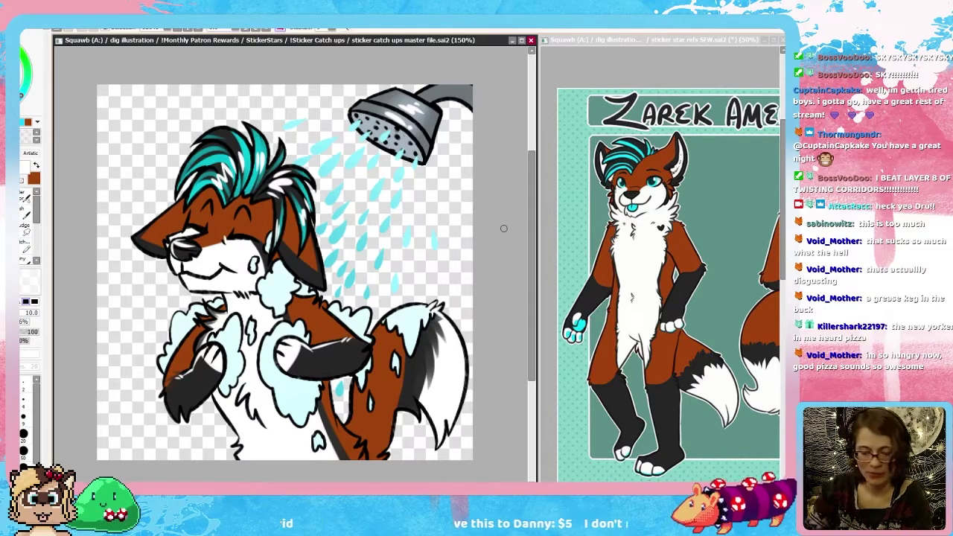
pyautogui.press('Delete')
pyautogui.hotkey('ctrl', 'shift', 'n')
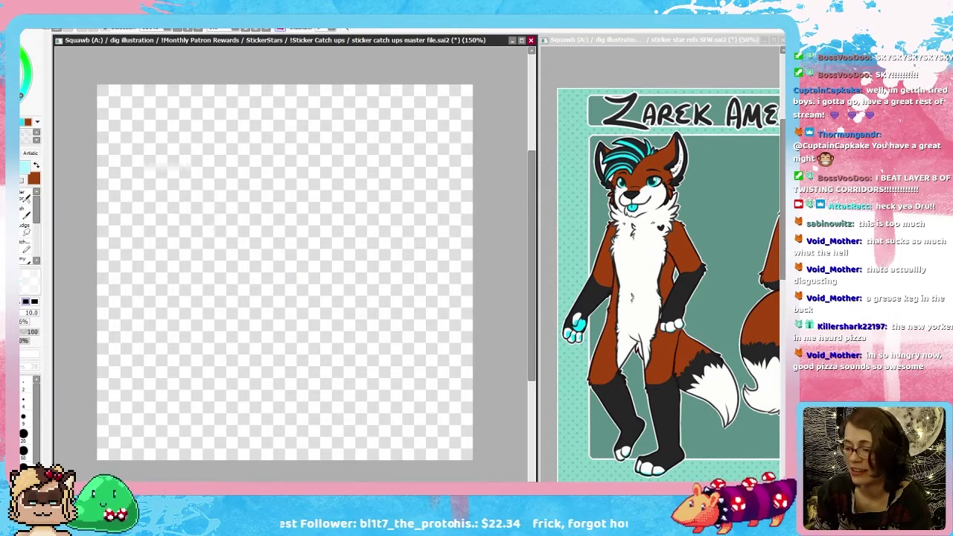
pyautogui.press('n')
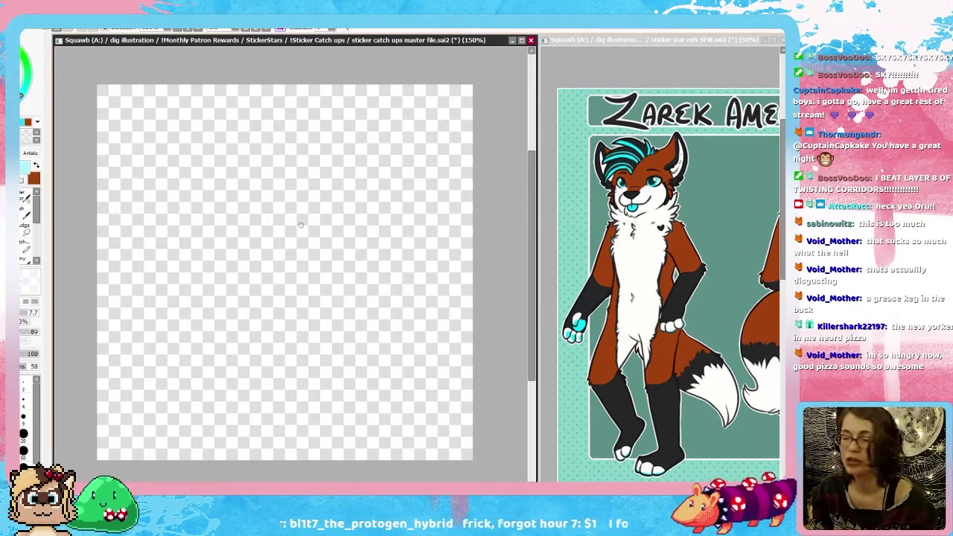
pyautogui.moveTo(328, 152)
pyautogui.mouseDown()
pyautogui.moveTo(244, 177)
pyautogui.moveTo(240, 325)
pyautogui.moveTo(268, 344)
pyautogui.mouseUp()
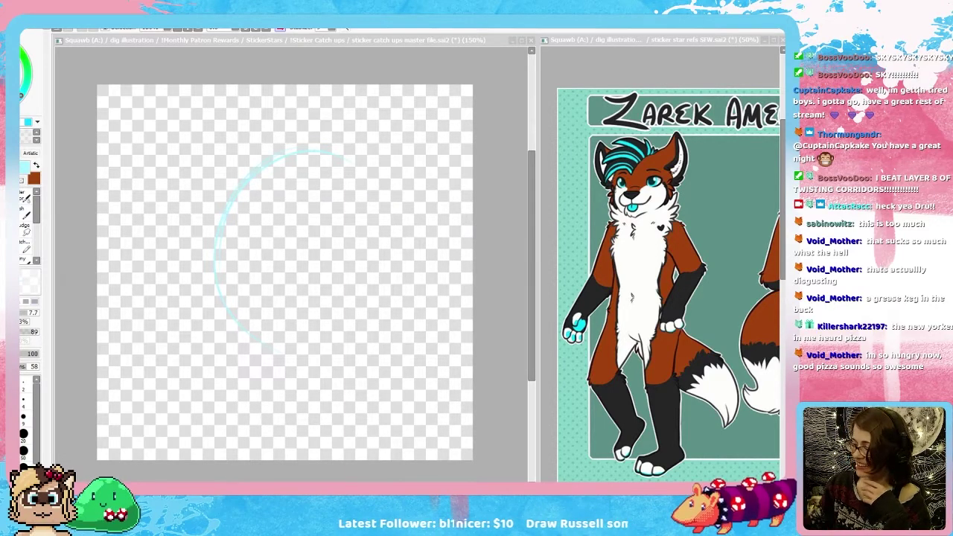
# Step: Replace the red fox reference with the black-and-white skunk sheet and return to the sticker canvas
pyautogui.click(557, 256)
pyautogui.press('Delete')
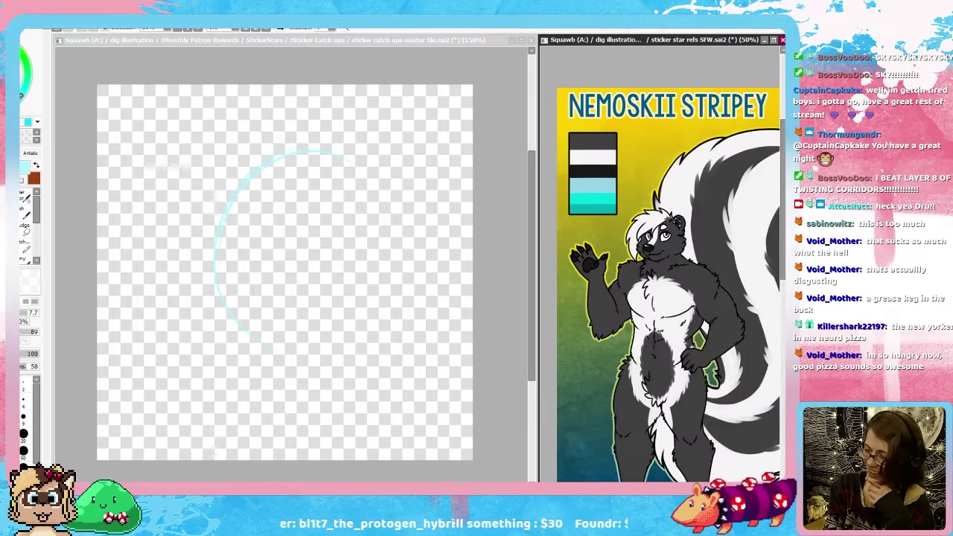
pyautogui.moveTo(660, 283); pyautogui.dragTo(633, 255)
pyautogui.moveTo(630, 304); pyautogui.dragTo(614, 310)
pyautogui.click(233, 61)
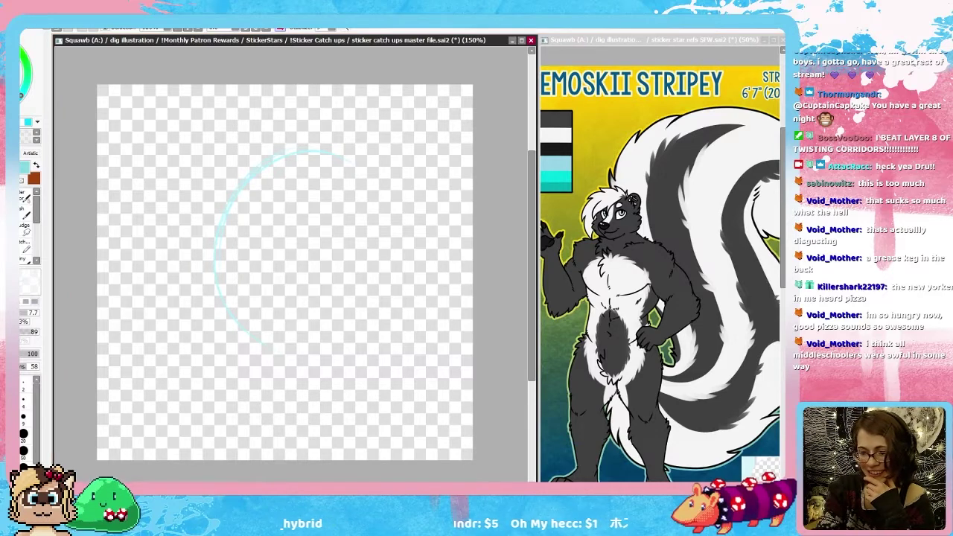
# Step: Sketch a large round head in the upper middle of the canvas with overlapping loose teal strokes
pyautogui.moveTo(299, 152); pyautogui.dragTo(283, 341)
pyautogui.moveTo(222, 195); pyautogui.dragTo(413, 225)
pyautogui.moveTo(346, 174); pyautogui.dragTo(352, 337)
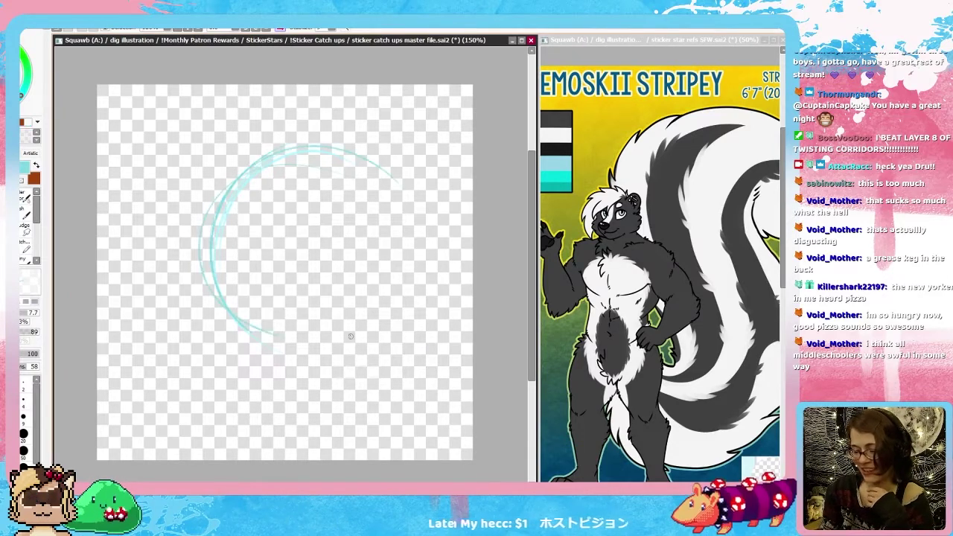
pyautogui.moveTo(216, 173); pyautogui.dragTo(381, 328)
pyautogui.moveTo(400, 182); pyautogui.dragTo(364, 343)
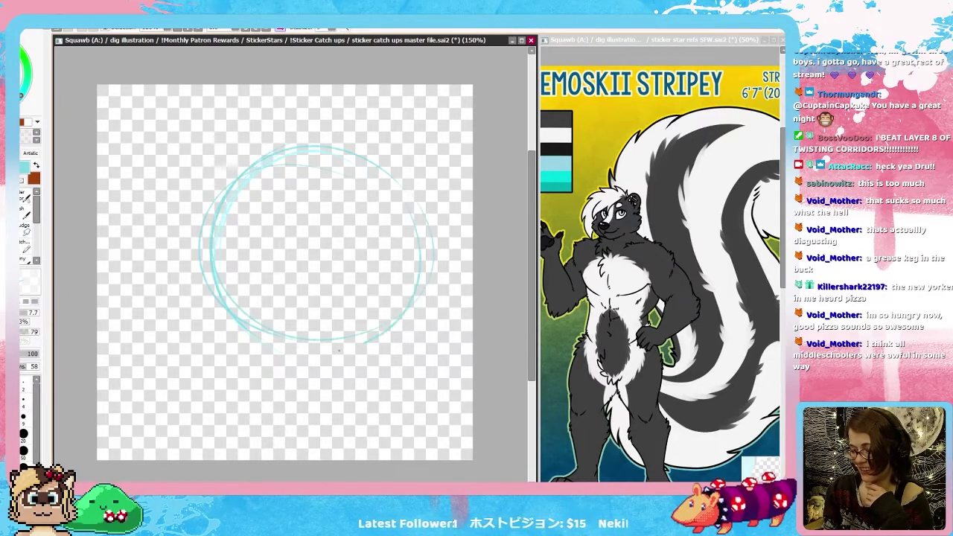
pyautogui.moveTo(211, 225); pyautogui.dragTo(342, 350)
pyautogui.moveTo(221, 210); pyautogui.dragTo(435, 261)
pyautogui.moveTo(261, 158)
pyautogui.mouseDown()
pyautogui.moveTo(206, 241)
pyautogui.moveTo(363, 347)
pyautogui.mouseUp()
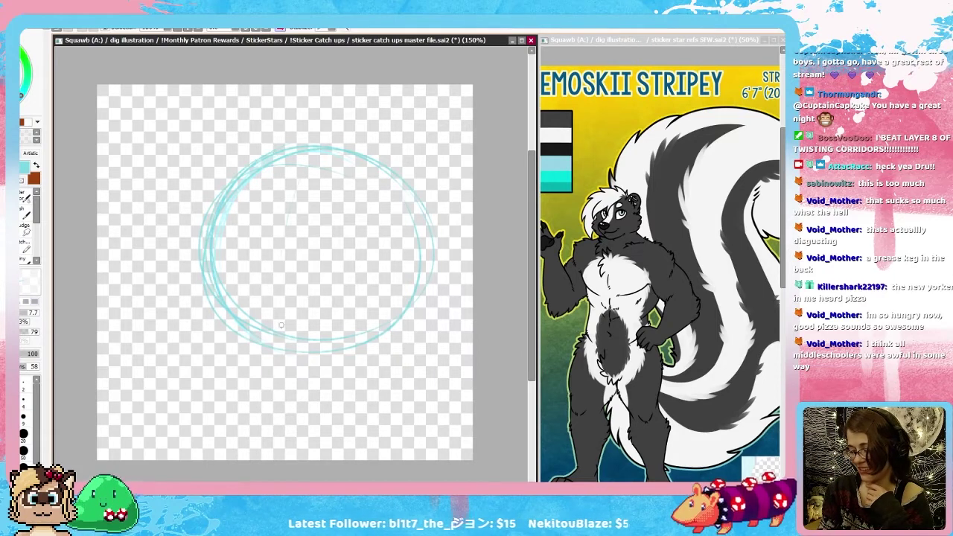
# Step: Sketch the face's centre guideline, an oval nose and a wide lopsided grin curving up the cheek
pyautogui.moveTo(282, 283); pyautogui.dragTo(312, 168)
pyautogui.moveTo(275, 222)
pyautogui.mouseDown()
pyautogui.moveTo(240, 223)
pyautogui.moveTo(287, 259)
pyautogui.moveTo(255, 260)
pyautogui.moveTo(279, 259)
pyautogui.moveTo(284, 242)
pyautogui.moveTo(226, 280)
pyautogui.moveTo(261, 279)
pyautogui.moveTo(307, 303)
pyautogui.mouseUp()
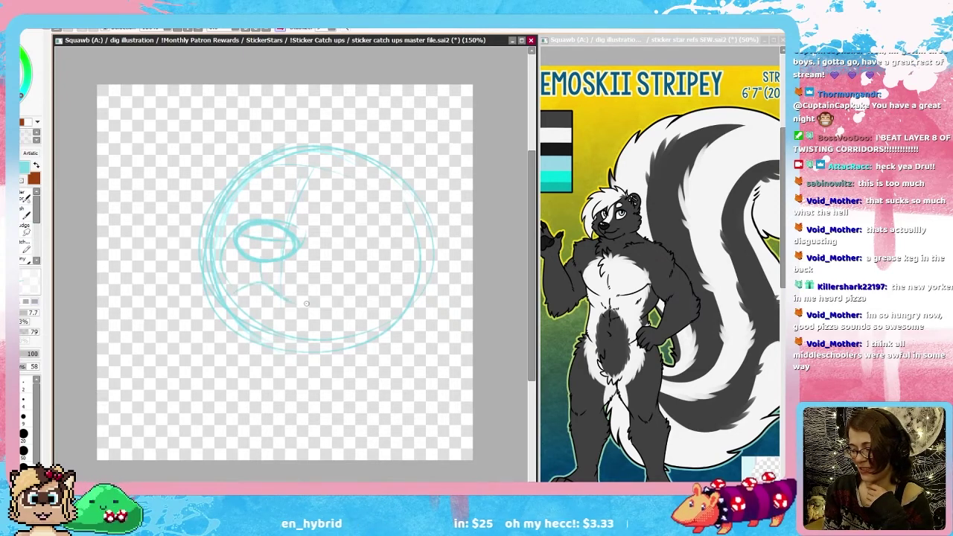
pyautogui.hotkey('ctrl', 'z')
pyautogui.moveTo(248, 289)
pyautogui.mouseDown()
pyautogui.moveTo(316, 298)
pyautogui.moveTo(345, 256)
pyautogui.moveTo(314, 306)
pyautogui.moveTo(371, 275)
pyautogui.moveTo(241, 294)
pyautogui.moveTo(305, 280)
pyautogui.moveTo(267, 295)
pyautogui.moveTo(280, 311)
pyautogui.moveTo(307, 313)
pyautogui.moveTo(340, 302)
pyautogui.mouseUp()
pyautogui.moveTo(280, 297); pyautogui.dragTo(290, 310)
pyautogui.moveTo(301, 307)
pyautogui.mouseDown()
pyautogui.moveTo(306, 296)
pyautogui.moveTo(315, 303)
pyautogui.mouseUp()
pyautogui.moveTo(288, 288)
pyautogui.mouseDown()
pyautogui.moveTo(316, 298)
pyautogui.moveTo(345, 247)
pyautogui.moveTo(318, 277)
pyautogui.moveTo(371, 255)
pyautogui.mouseUp()
# Step: Sketch the larger eye above the grin with a flat heavy brow, lower lid and half-covered iris
pyautogui.moveTo(305, 180)
pyautogui.mouseDown()
pyautogui.moveTo(310, 192)
pyautogui.moveTo(400, 196)
pyautogui.moveTo(380, 208)
pyautogui.mouseUp()
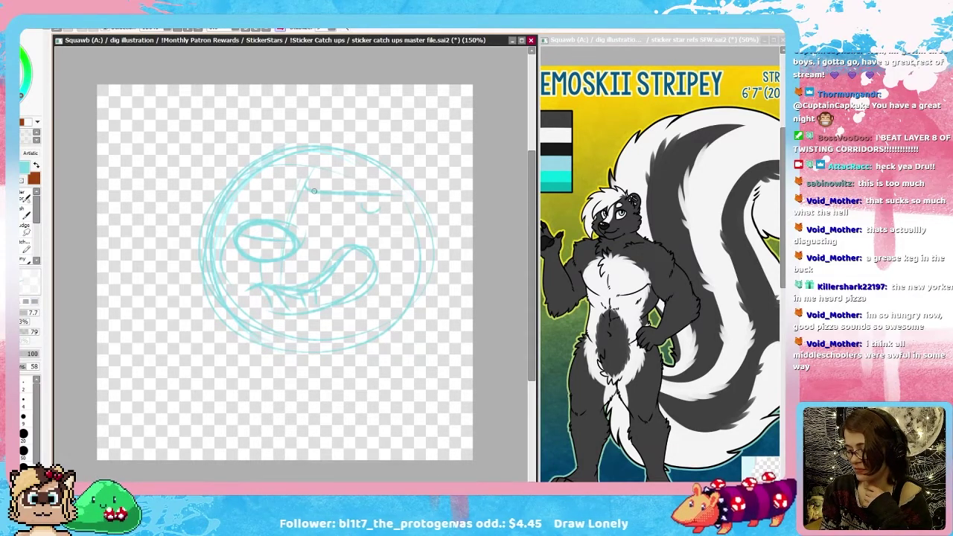
pyautogui.moveTo(309, 206)
pyautogui.mouseDown()
pyautogui.moveTo(378, 224)
pyautogui.moveTo(335, 236)
pyautogui.moveTo(400, 231)
pyautogui.mouseUp()
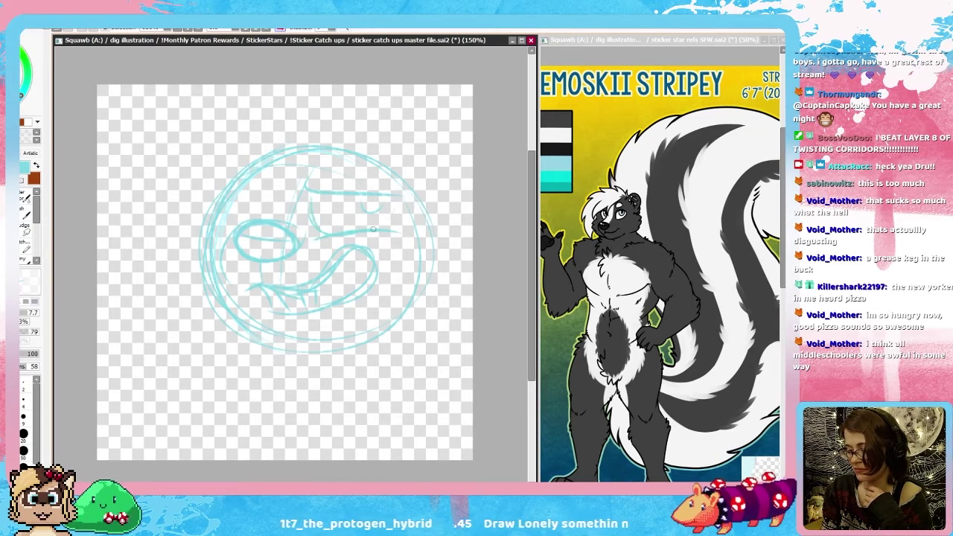
pyautogui.moveTo(341, 222)
pyautogui.mouseDown()
pyautogui.moveTo(380, 217)
pyautogui.moveTo(365, 212)
pyautogui.moveTo(376, 235)
pyautogui.moveTo(406, 223)
pyautogui.moveTo(357, 222)
pyautogui.moveTo(352, 206)
pyautogui.moveTo(378, 228)
pyautogui.mouseUp()
pyautogui.hotkey('ctrl', 'z')
pyautogui.hotkey('ctrl', 'z')
pyautogui.moveTo(400, 196); pyautogui.dragTo(390, 226)
pyautogui.moveTo(307, 179); pyautogui.dragTo(301, 194)
pyautogui.moveTo(304, 192); pyautogui.dragTo(423, 202)
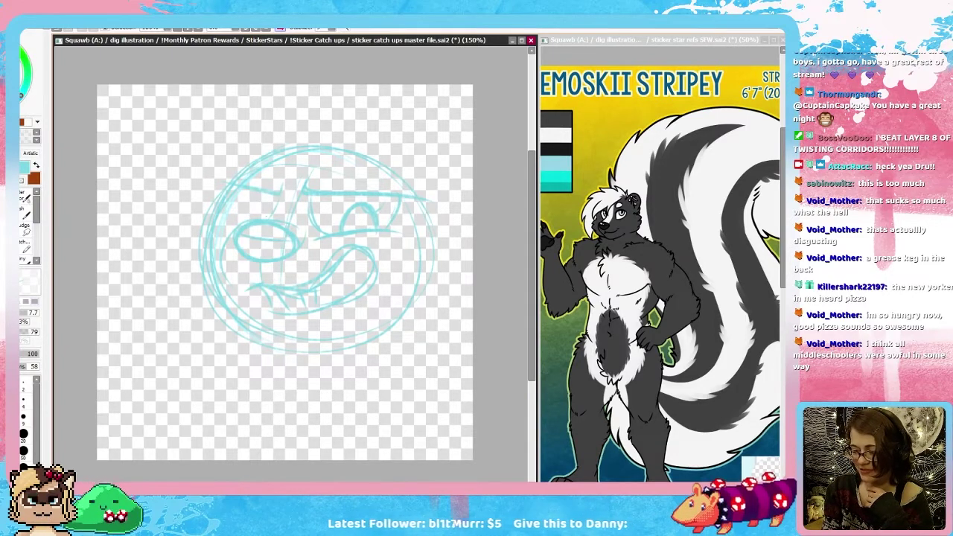
# Step: Sketch the smaller eye above the nose with its slanted brow, and strengthen both brows, eye corners and irises
pyautogui.moveTo(265, 195); pyautogui.dragTo(234, 221)
pyautogui.moveTo(268, 192); pyautogui.dragTo(235, 221)
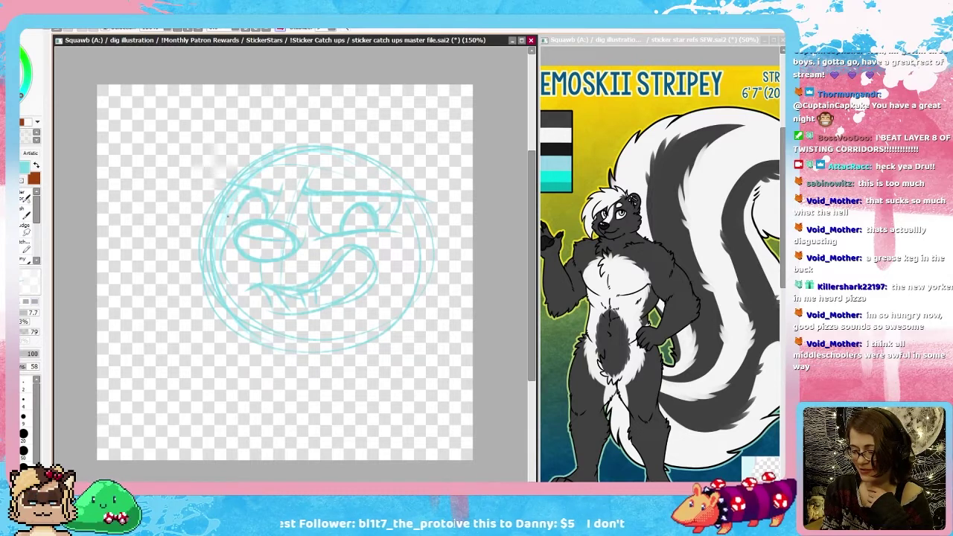
pyautogui.moveTo(226, 181)
pyautogui.mouseDown()
pyautogui.moveTo(223, 221)
pyautogui.moveTo(281, 195)
pyautogui.moveTo(368, 197)
pyautogui.mouseUp()
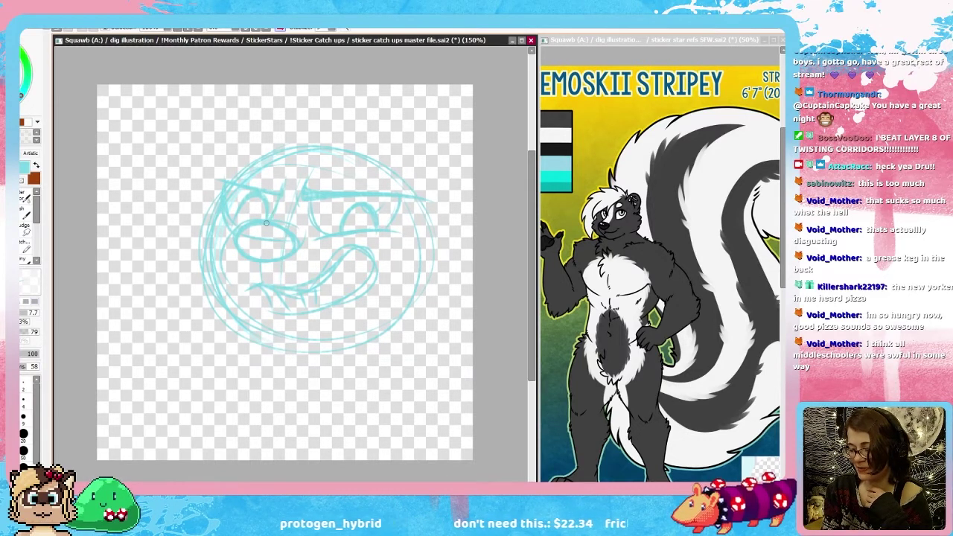
pyautogui.moveTo(278, 188); pyautogui.dragTo(223, 172)
pyautogui.moveTo(305, 202)
pyautogui.mouseDown()
pyautogui.moveTo(336, 240)
pyautogui.moveTo(360, 198)
pyautogui.moveTo(383, 225)
pyautogui.moveTo(344, 212)
pyautogui.mouseUp()
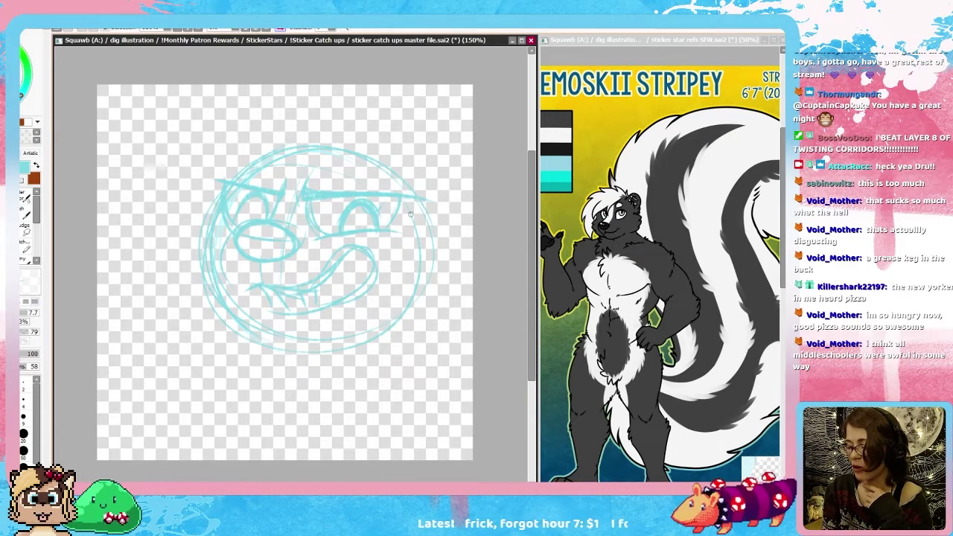
pyautogui.moveTo(400, 198); pyautogui.dragTo(395, 214)
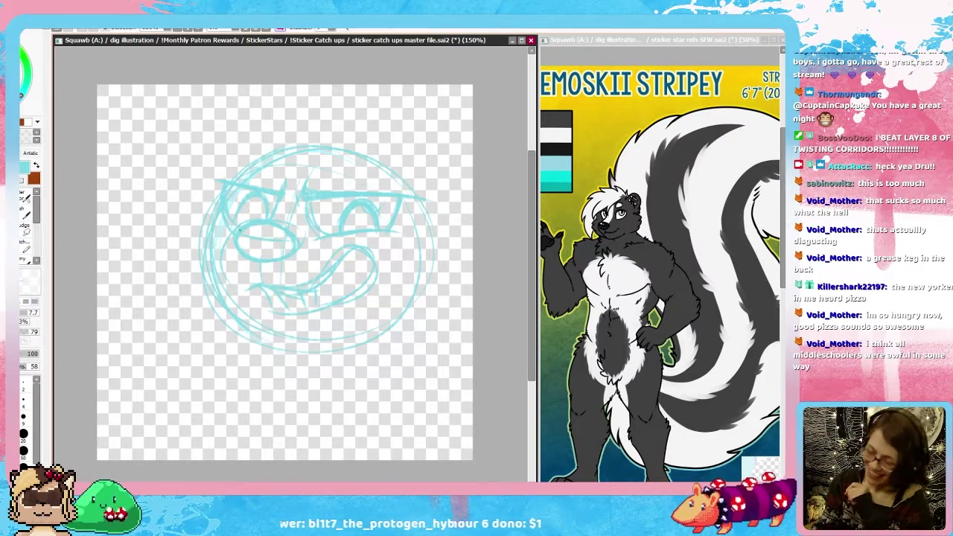
pyautogui.moveTo(249, 200); pyautogui.dragTo(242, 224)
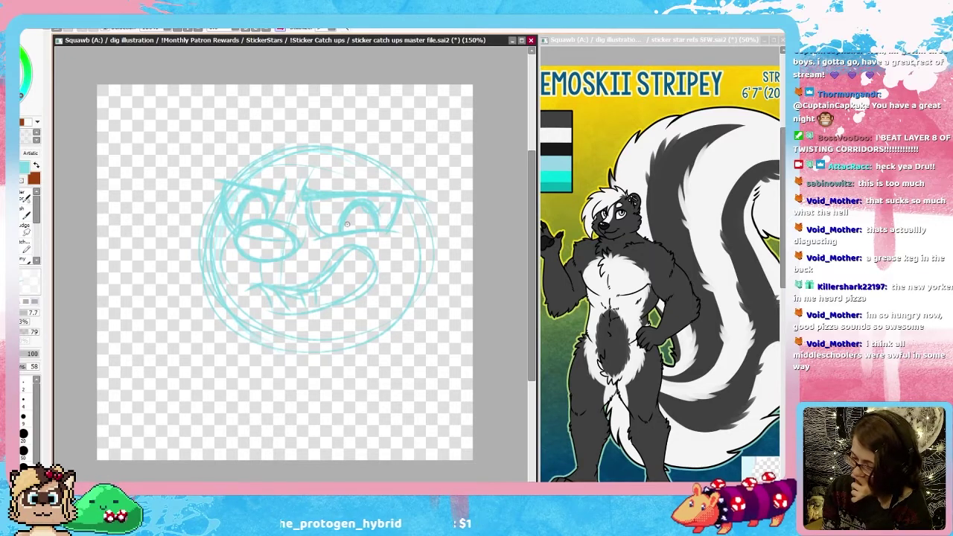
pyautogui.moveTo(339, 221); pyautogui.dragTo(335, 233)
pyautogui.moveTo(423, 222)
pyautogui.mouseDown()
pyautogui.moveTo(448, 232)
pyautogui.moveTo(421, 245)
pyautogui.mouseUp()
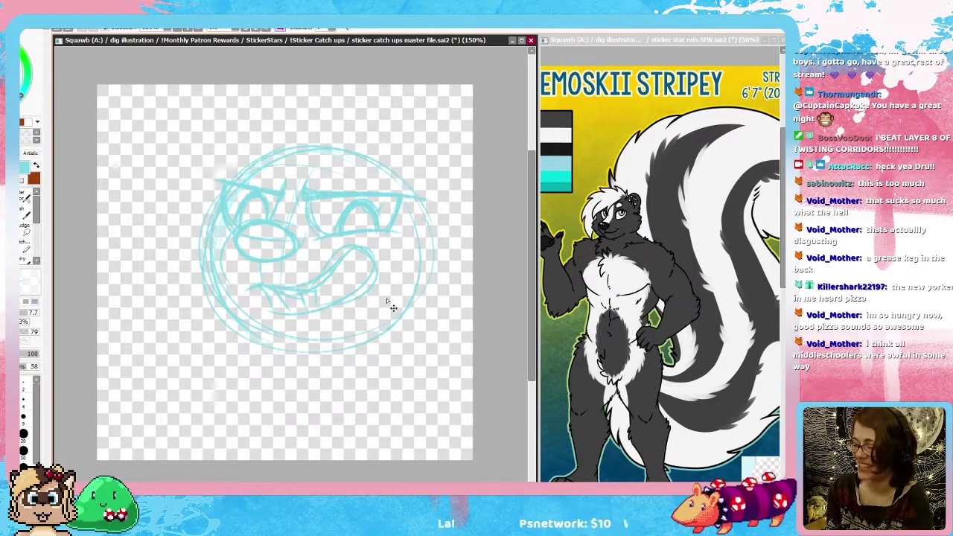
# Step: Mirror the view, erase the larger eye's iris and redraw it as a wider double arch
pyautogui.press('h')
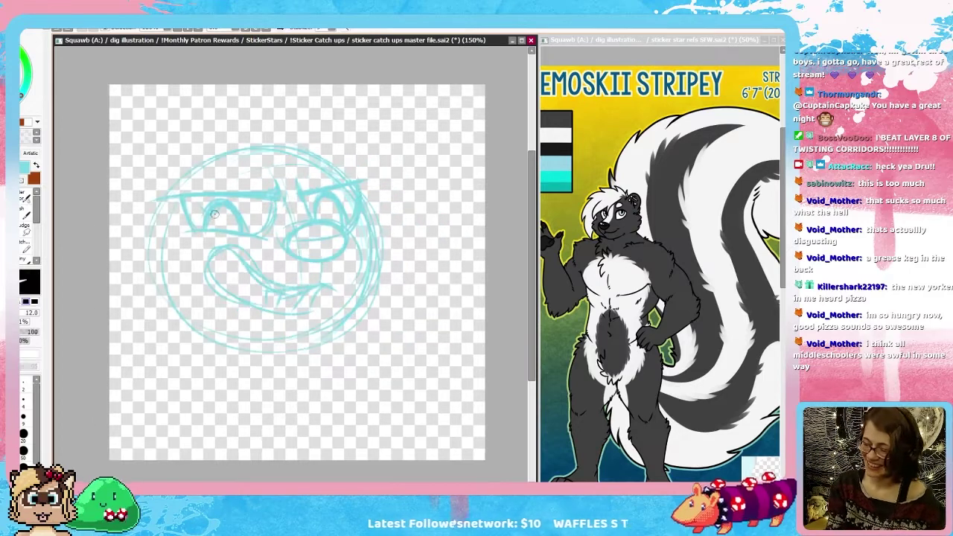
pyautogui.moveTo(208, 215)
pyautogui.mouseDown()
pyautogui.moveTo(247, 215)
pyautogui.moveTo(211, 213)
pyautogui.moveTo(254, 206)
pyautogui.moveTo(221, 201)
pyautogui.moveTo(201, 215)
pyautogui.moveTo(291, 268)
pyautogui.moveTo(244, 218)
pyautogui.moveTo(205, 220)
pyautogui.moveTo(263, 233)
pyautogui.mouseUp()
pyautogui.press(']')
pyautogui.press(']')
pyautogui.press(']')
pyautogui.press(']')
pyautogui.press('b')
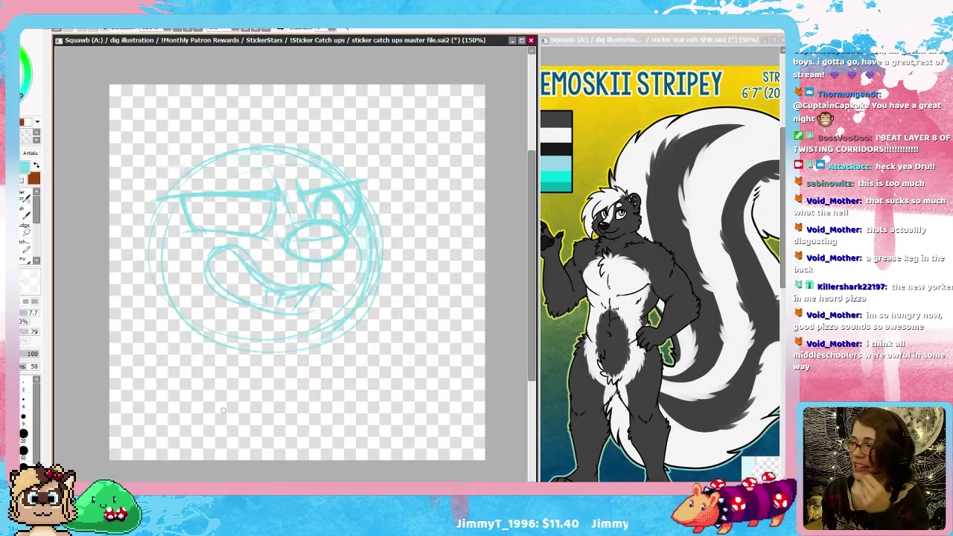
pyautogui.moveTo(204, 228)
pyautogui.mouseDown()
pyautogui.moveTo(222, 201)
pyautogui.moveTo(246, 234)
pyautogui.moveTo(205, 236)
pyautogui.moveTo(230, 202)
pyautogui.moveTo(246, 230)
pyautogui.mouseUp()
pyautogui.hotkey('ctrl', 'z')
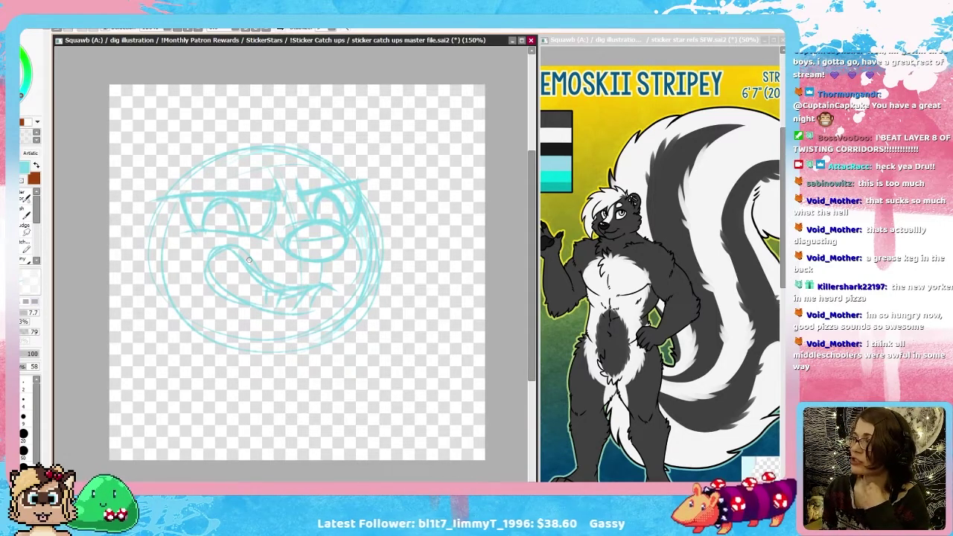
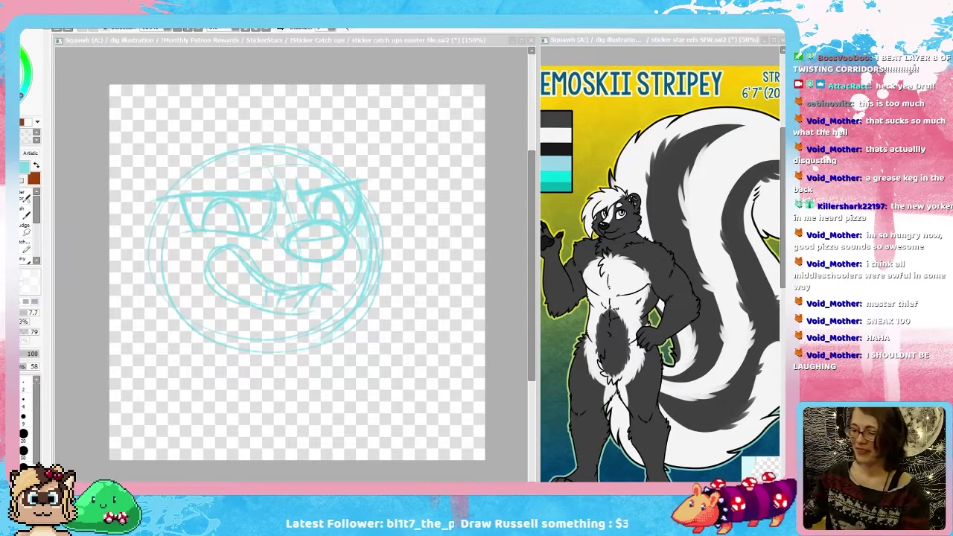
# Step: Flip the view back and refine the grin with a cleaner lip line and a row of teeth
pyautogui.click(483, 246)
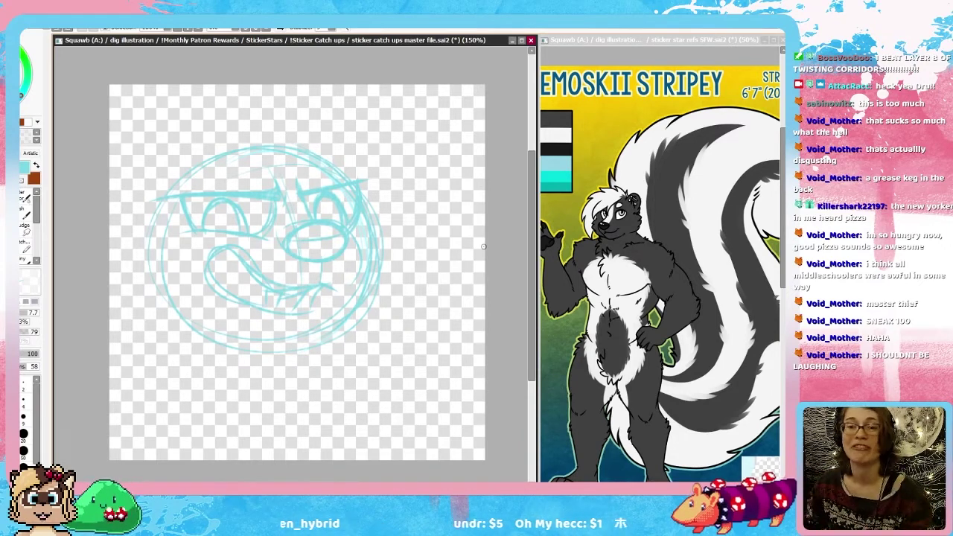
pyautogui.press('h')
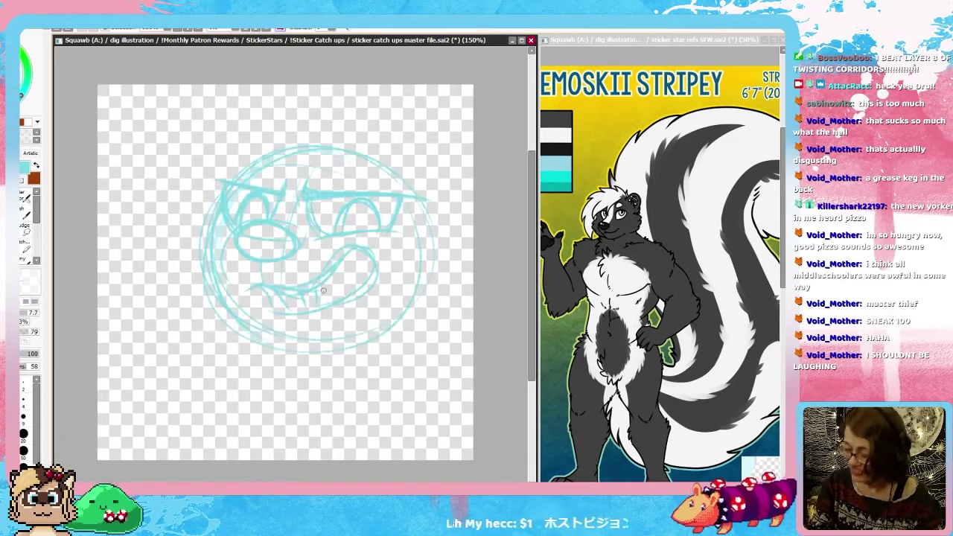
pyautogui.press('e')
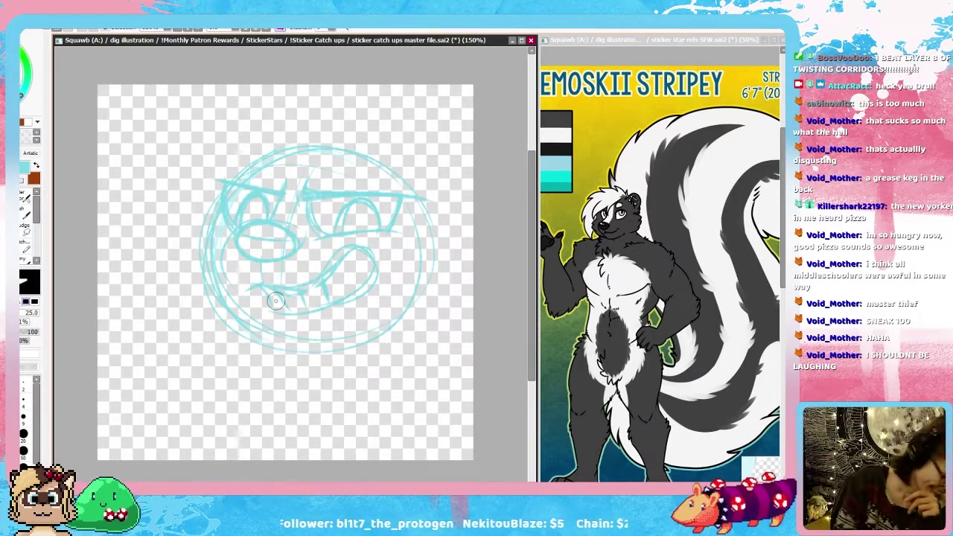
pyautogui.press('n')
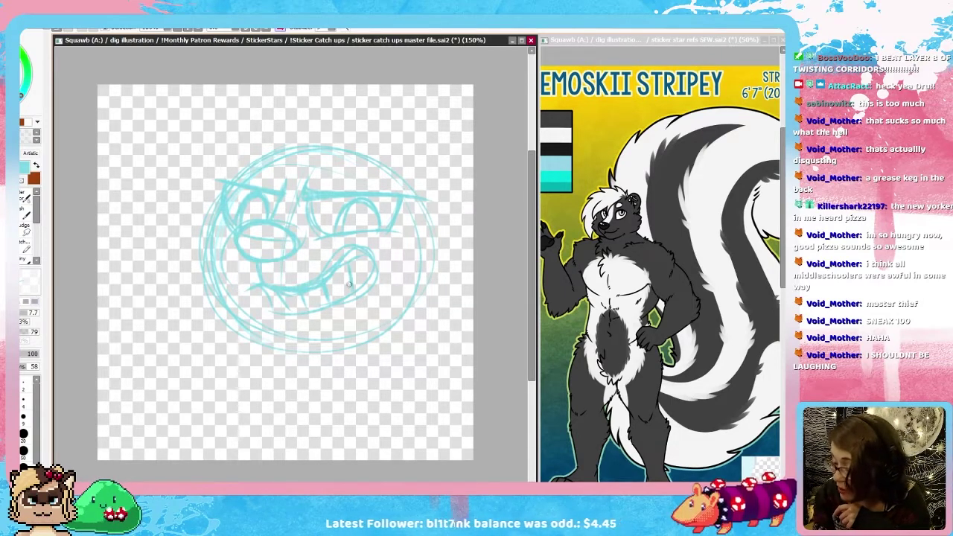
pyautogui.moveTo(336, 261)
pyautogui.mouseDown()
pyautogui.moveTo(373, 272)
pyautogui.moveTo(313, 313)
pyautogui.moveTo(280, 310)
pyautogui.mouseUp()
pyautogui.hotkey('ctrl', 'z')
pyautogui.moveTo(372, 276); pyautogui.dragTo(302, 313)
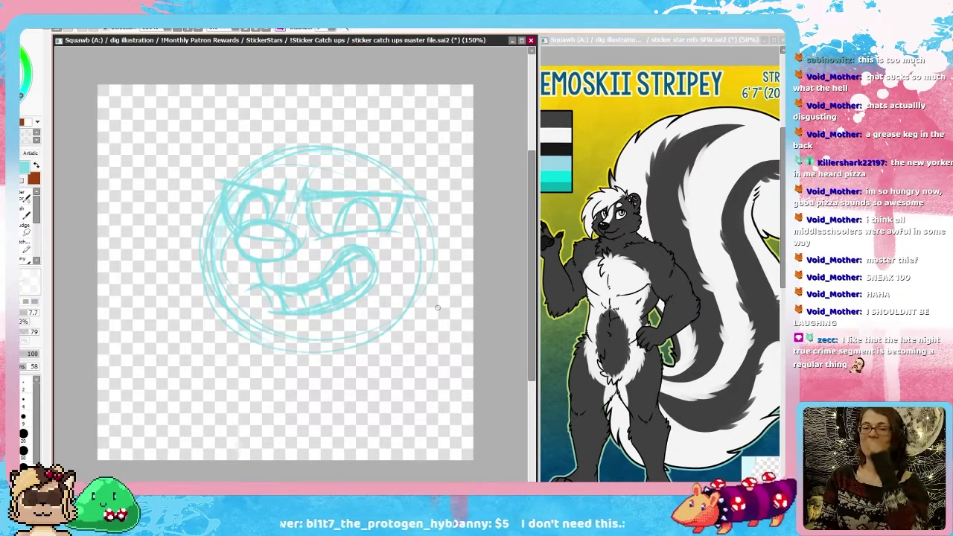
# Step: Transform the face sketch to sit slightly lower and further left on the canvas
pyautogui.moveTo(423, 313); pyautogui.dragTo(409, 350)
pyautogui.moveTo(396, 259)
pyautogui.mouseDown()
pyautogui.moveTo(280, 259)
pyautogui.moveTo(268, 221)
pyautogui.moveTo(345, 201)
pyautogui.moveTo(409, 228)
pyautogui.mouseUp()
pyautogui.hotkey('ctrl', 't')
pyautogui.moveTo(359, 222); pyautogui.dragTo(343, 189)
pyautogui.moveTo(420, 244); pyautogui.dragTo(365, 231)
pyautogui.press('Return')
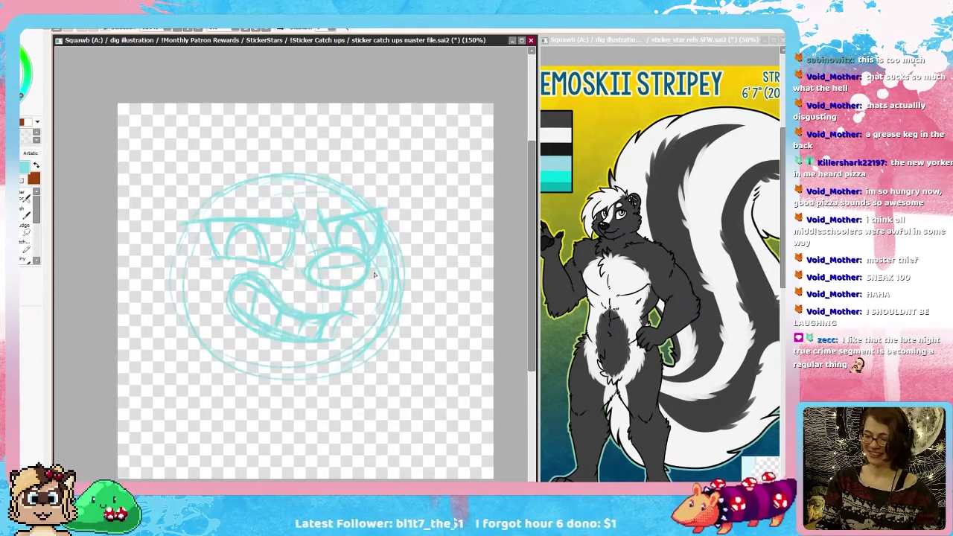
# Step: Sketch pointed fur tufts on both cheeks and a firmer jaw and chin line around the head
pyautogui.moveTo(412, 260); pyautogui.dragTo(393, 284)
pyautogui.moveTo(404, 287)
pyautogui.mouseDown()
pyautogui.moveTo(383, 299)
pyautogui.moveTo(361, 338)
pyautogui.mouseUp()
pyautogui.moveTo(408, 261)
pyautogui.mouseDown()
pyautogui.moveTo(438, 270)
pyautogui.moveTo(408, 313)
pyautogui.mouseUp()
pyautogui.moveTo(419, 325); pyautogui.dragTo(362, 346)
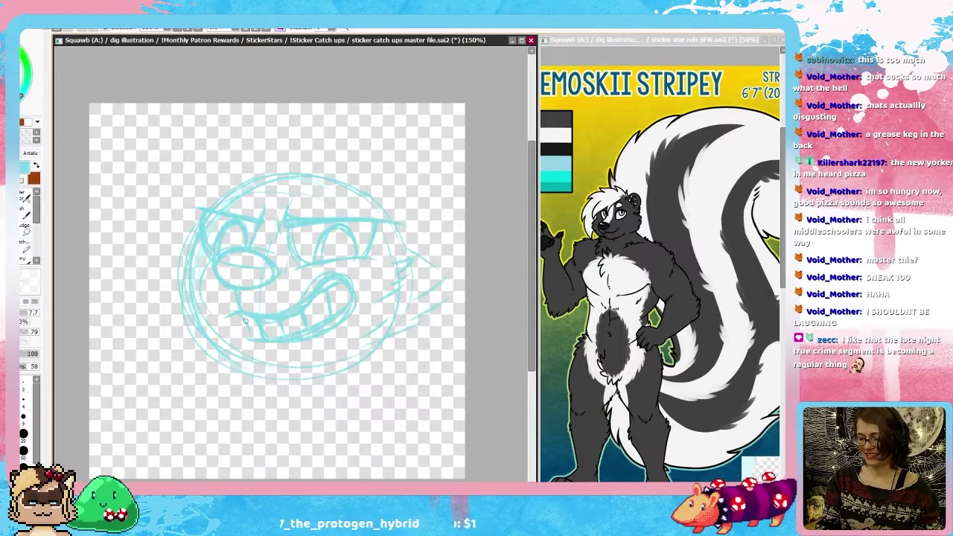
pyautogui.moveTo(176, 251)
pyautogui.mouseDown()
pyautogui.moveTo(179, 309)
pyautogui.moveTo(198, 332)
pyautogui.moveTo(237, 350)
pyautogui.moveTo(251, 382)
pyautogui.moveTo(355, 357)
pyautogui.mouseUp()
pyautogui.moveTo(227, 376); pyautogui.dragTo(326, 365)
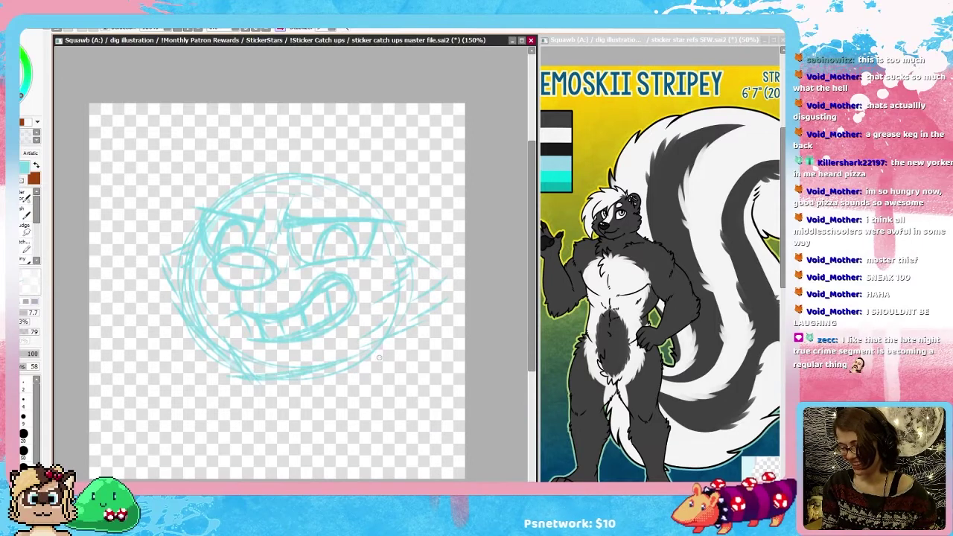
# Step: Sketch pointed fur tufts along the lower cheek beside the chin and short neck strokes below the jaw
pyautogui.moveTo(381, 335); pyautogui.dragTo(353, 358)
pyautogui.moveTo(371, 356); pyautogui.dragTo(320, 350)
pyautogui.moveTo(203, 371); pyautogui.dragTo(232, 406)
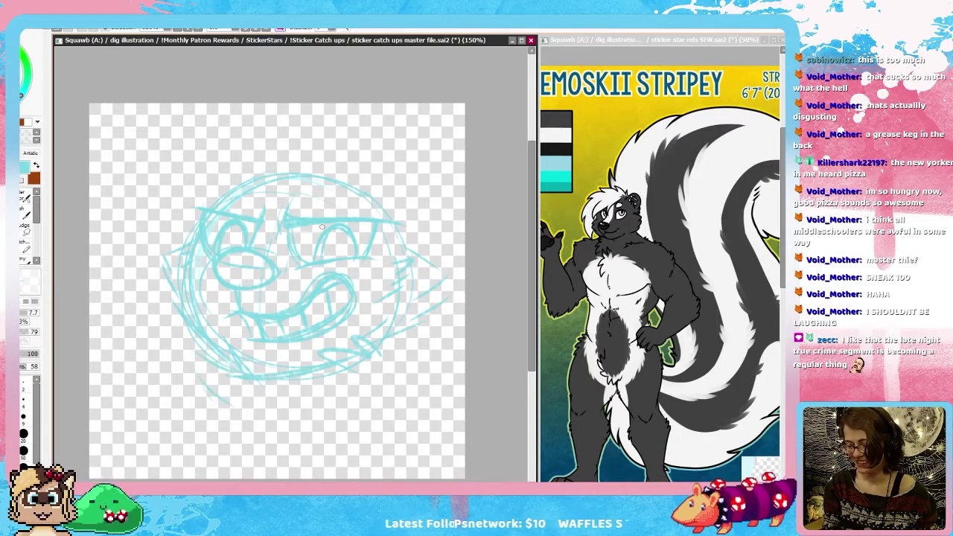
# Step: Firm up the flat upper lid of the larger eye and sketch rounded brow shapes above both eyes
pyautogui.moveTo(292, 231)
pyautogui.mouseDown()
pyautogui.moveTo(303, 264)
pyautogui.moveTo(390, 216)
pyautogui.mouseUp()
pyautogui.moveTo(323, 218); pyautogui.dragTo(360, 216)
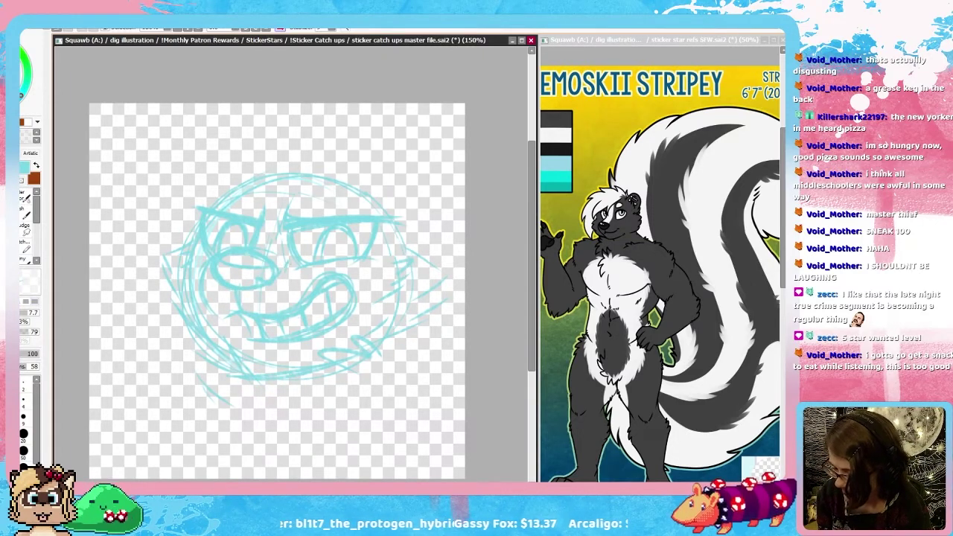
pyautogui.moveTo(343, 215)
pyautogui.mouseDown()
pyautogui.moveTo(391, 225)
pyautogui.moveTo(371, 254)
pyautogui.moveTo(236, 246)
pyautogui.moveTo(303, 200)
pyautogui.moveTo(290, 217)
pyautogui.moveTo(320, 213)
pyautogui.moveTo(296, 214)
pyautogui.moveTo(267, 195)
pyautogui.moveTo(227, 201)
pyautogui.moveTo(262, 205)
pyautogui.mouseUp()
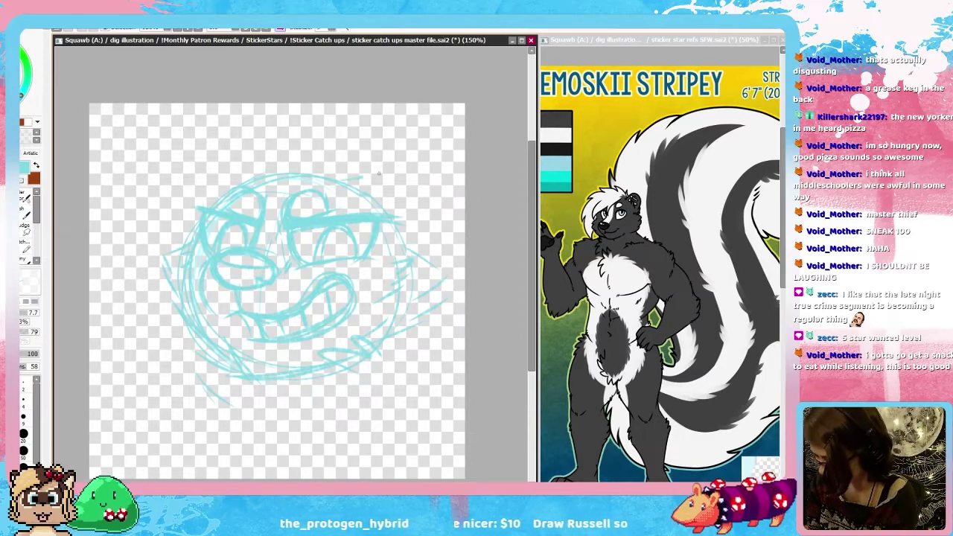
# Step: Sketch a large rounded ear on the head with an inner edge, fur, round piercings and small bars inside
pyautogui.moveTo(344, 183)
pyautogui.mouseDown()
pyautogui.moveTo(420, 173)
pyautogui.moveTo(428, 182)
pyautogui.moveTo(408, 155)
pyautogui.moveTo(429, 223)
pyautogui.mouseUp()
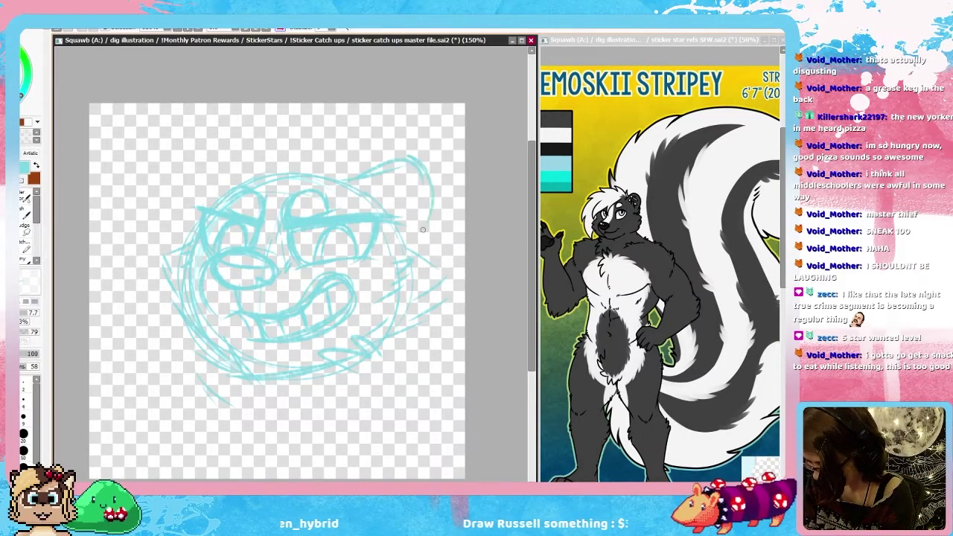
pyautogui.moveTo(394, 172); pyautogui.dragTo(385, 208)
pyautogui.moveTo(392, 197); pyautogui.dragTo(395, 216)
pyautogui.moveTo(368, 185)
pyautogui.mouseDown()
pyautogui.moveTo(428, 223)
pyautogui.moveTo(422, 256)
pyautogui.mouseUp()
pyautogui.moveTo(343, 229); pyautogui.dragTo(349, 261)
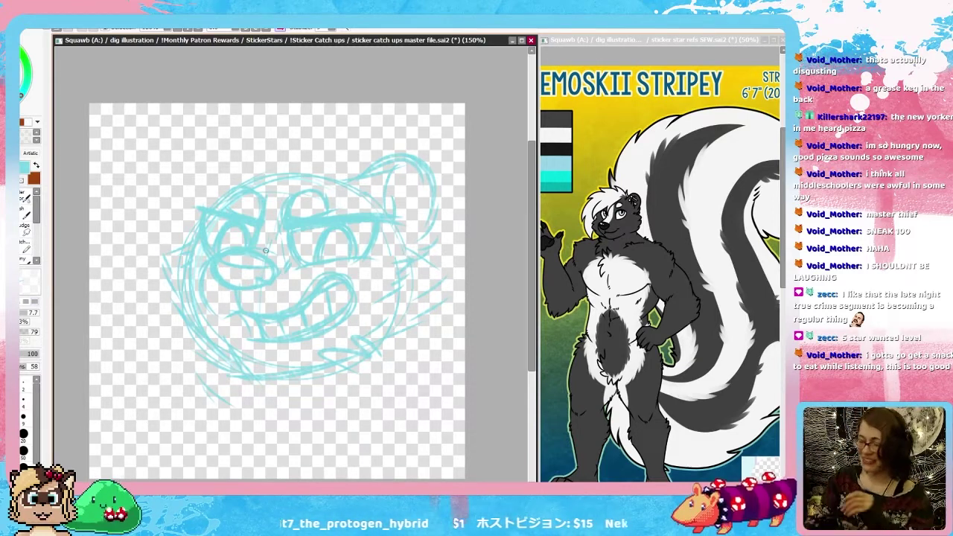
pyautogui.moveTo(395, 175)
pyautogui.mouseDown()
pyautogui.moveTo(414, 190)
pyautogui.moveTo(394, 198)
pyautogui.moveTo(394, 233)
pyautogui.moveTo(397, 203)
pyautogui.moveTo(417, 208)
pyautogui.moveTo(418, 185)
pyautogui.moveTo(420, 193)
pyautogui.moveTo(382, 175)
pyautogui.moveTo(380, 196)
pyautogui.moveTo(371, 188)
pyautogui.moveTo(453, 180)
pyautogui.moveTo(431, 190)
pyautogui.moveTo(417, 237)
pyautogui.mouseUp()
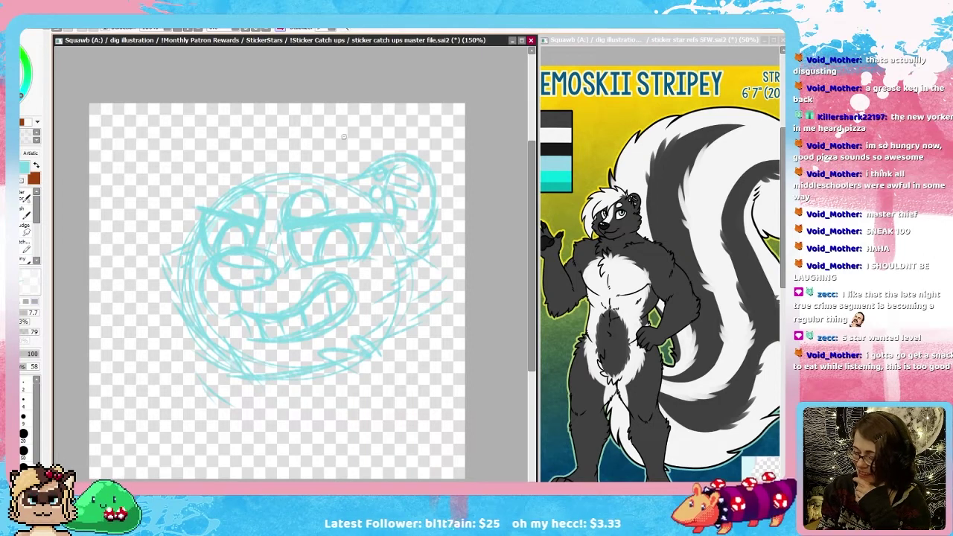
# Step: Sketch the first hair spikes beside the ear, check the drawing mirrored and shift the sketch slightly lower
pyautogui.moveTo(360, 158); pyautogui.dragTo(362, 136)
pyautogui.moveTo(353, 160)
pyautogui.mouseDown()
pyautogui.moveTo(348, 129)
pyautogui.moveTo(297, 123)
pyautogui.mouseUp()
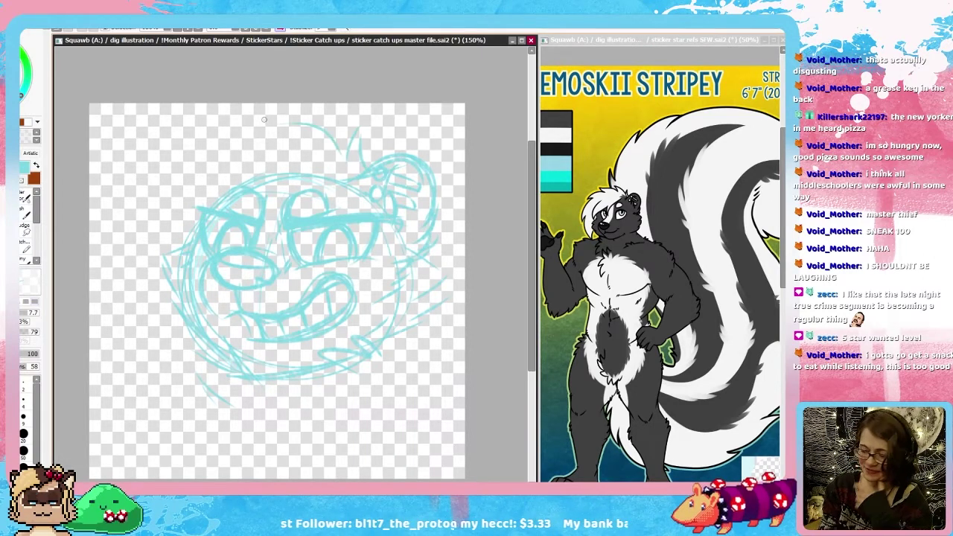
pyautogui.press('h')
pyautogui.moveTo(434, 336); pyautogui.dragTo(437, 348)
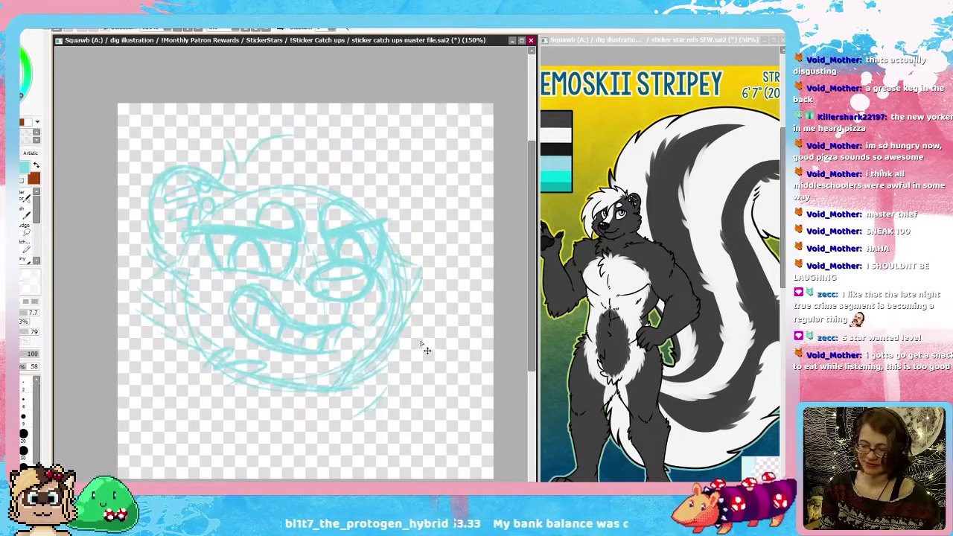
pyautogui.press('h')
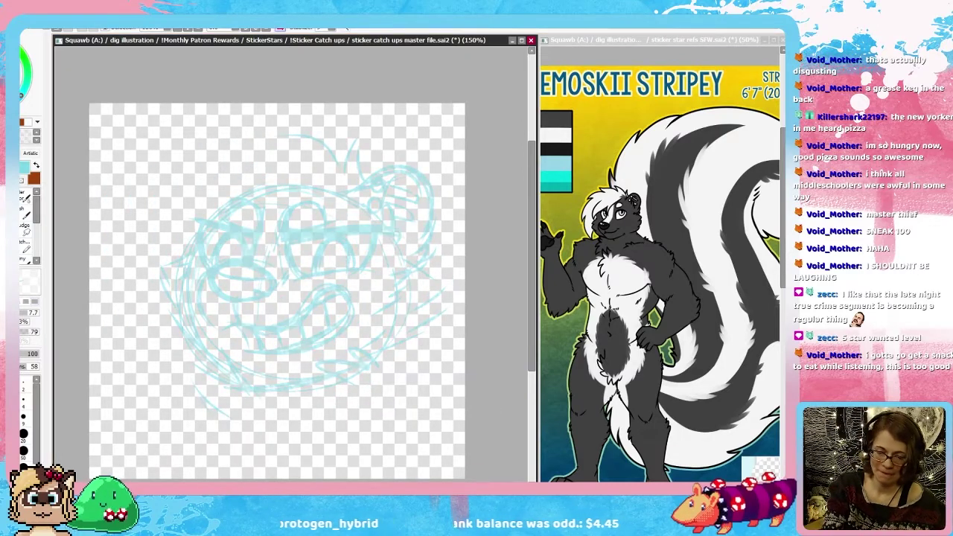
# Step: Switch to black and ink the ear's outline, its furry lower tip, the inner edge and the upper round piercing
pyautogui.press('x')
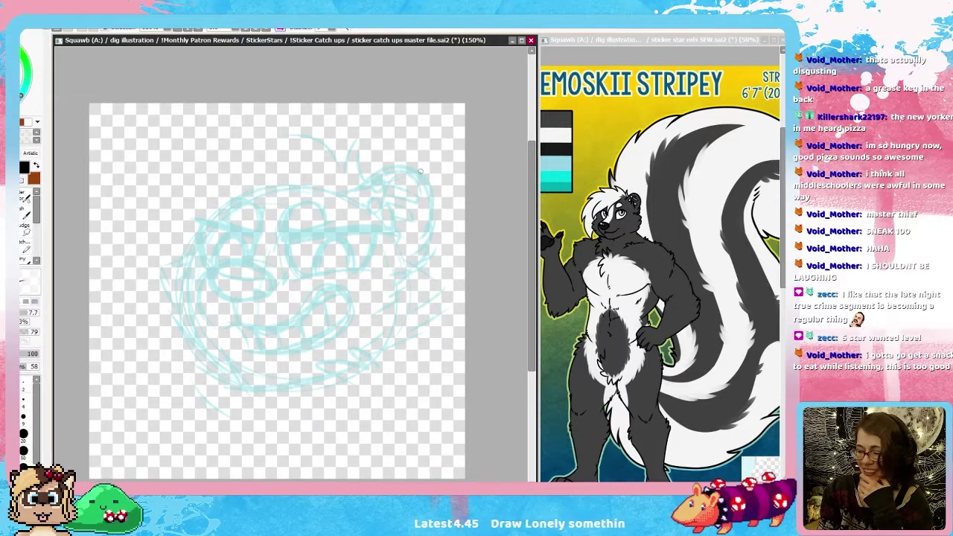
pyautogui.moveTo(338, 197); pyautogui.dragTo(353, 183)
pyautogui.moveTo(353, 184)
pyautogui.mouseDown()
pyautogui.moveTo(347, 196)
pyautogui.moveTo(395, 161)
pyautogui.mouseUp()
pyautogui.hotkey('ctrl', 'z')
pyautogui.moveTo(345, 197); pyautogui.dragTo(389, 161)
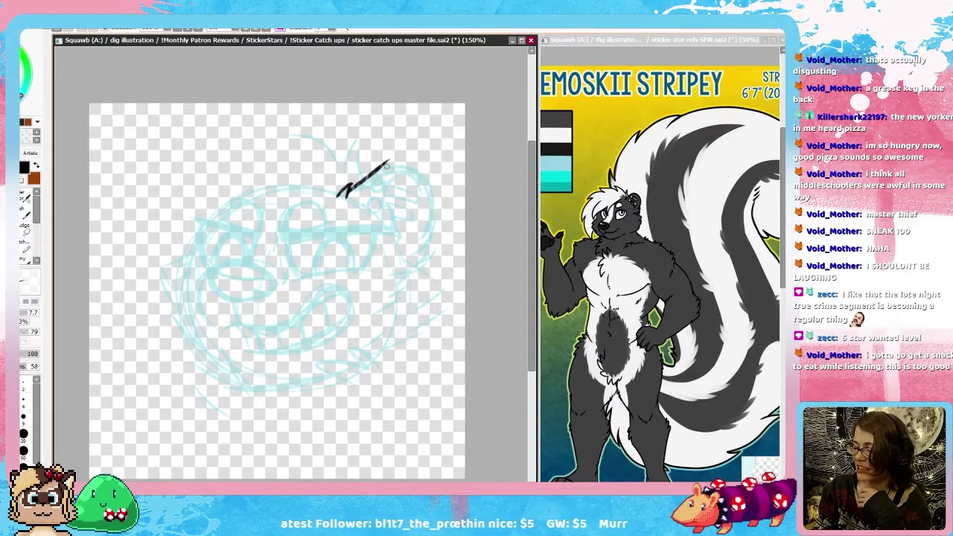
pyautogui.hotkey('ctrl', 'z')
pyautogui.moveTo(348, 194)
pyautogui.mouseDown()
pyautogui.moveTo(394, 158)
pyautogui.moveTo(431, 230)
pyautogui.moveTo(434, 217)
pyautogui.moveTo(414, 259)
pyautogui.mouseUp()
pyautogui.moveTo(426, 250); pyautogui.dragTo(407, 271)
pyautogui.moveTo(400, 171)
pyautogui.mouseDown()
pyautogui.moveTo(396, 246)
pyautogui.moveTo(377, 183)
pyautogui.moveTo(386, 173)
pyautogui.moveTo(387, 183)
pyautogui.moveTo(383, 173)
pyautogui.mouseUp()
pyautogui.hotkey('ctrl', 'z')
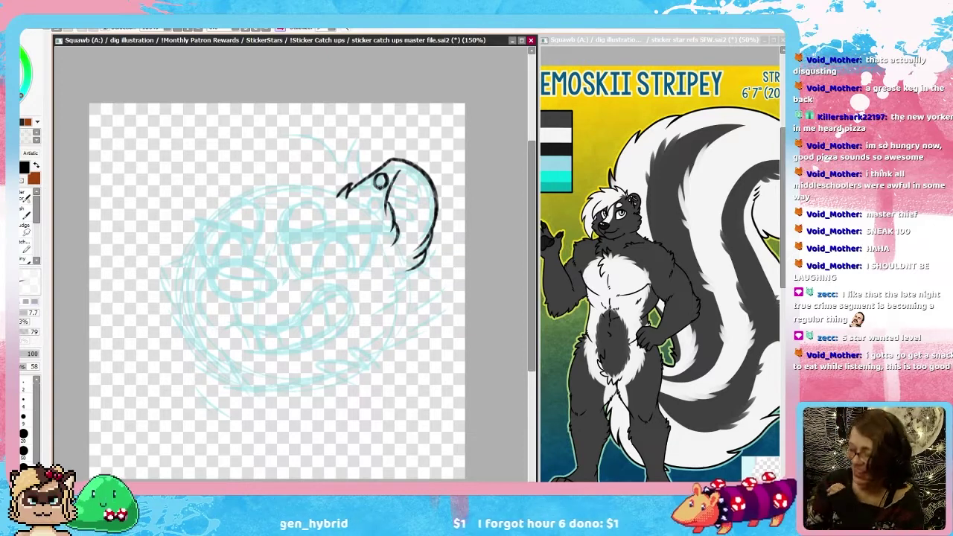
# Step: Ink the lower round piercing and redraw the inner-ear details as two slim rounded bars
pyautogui.moveTo(378, 197)
pyautogui.mouseDown()
pyautogui.moveTo(374, 210)
pyautogui.moveTo(377, 196)
pyautogui.moveTo(410, 220)
pyautogui.mouseUp()
pyautogui.hotkey('ctrl', 'z')
pyautogui.hotkey('ctrl', 'z')
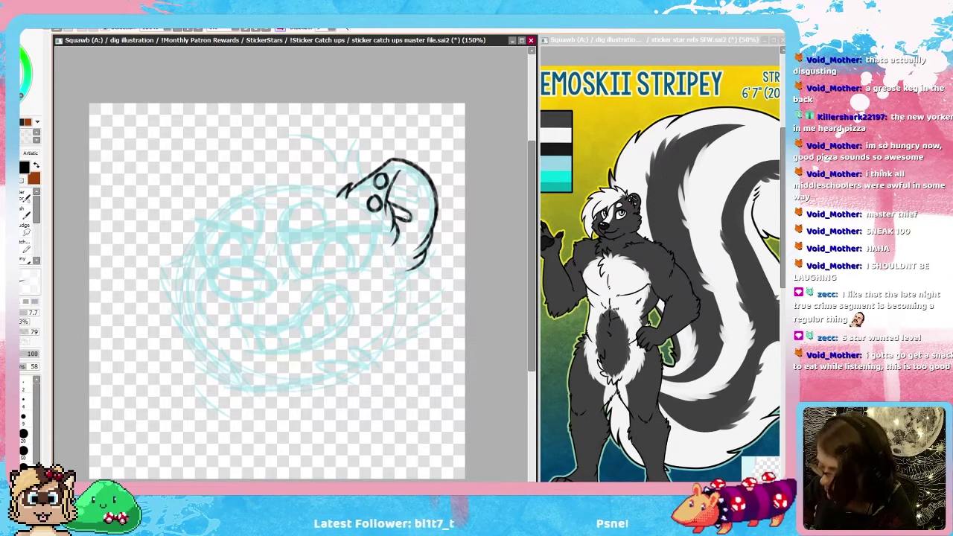
pyautogui.hotkey('ctrl', 'z')
pyautogui.hotkey('ctrl', 'z')
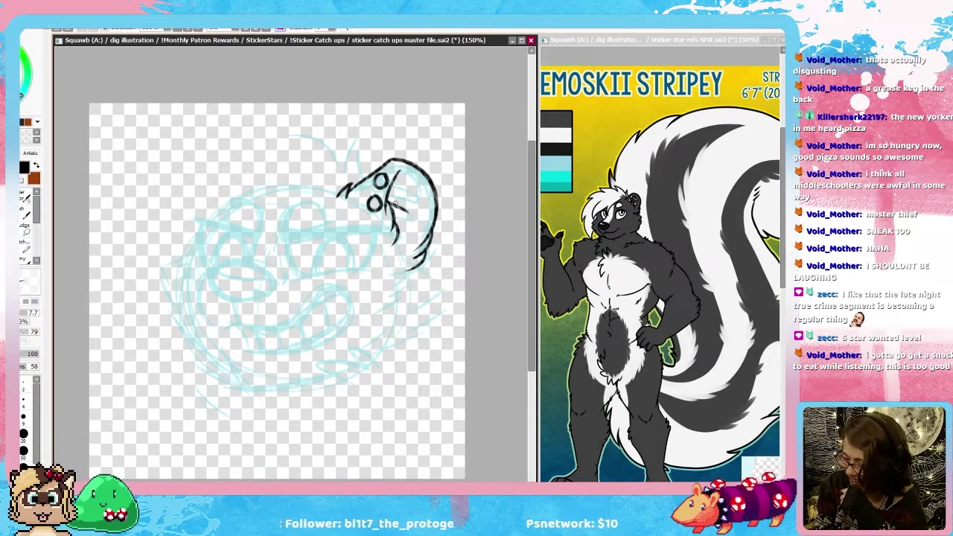
pyautogui.hotkey('ctrl', 'z')
pyautogui.moveTo(386, 201)
pyautogui.mouseDown()
pyautogui.moveTo(414, 213)
pyautogui.moveTo(398, 228)
pyautogui.moveTo(388, 192)
pyautogui.moveTo(420, 195)
pyautogui.mouseUp()
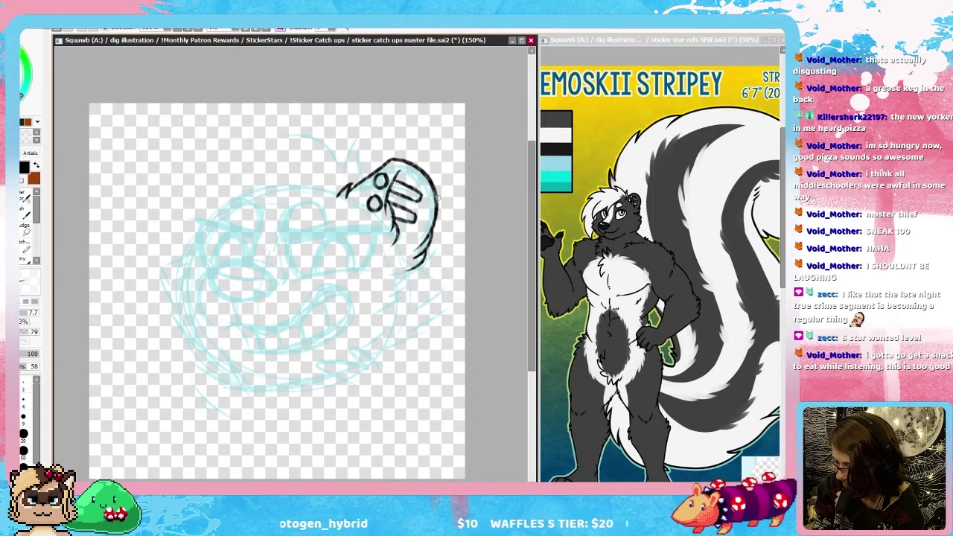
# Step: Ink the spiky hair outline from the ear over the top of the head in long swept tufts
pyautogui.moveTo(367, 178)
pyautogui.mouseDown()
pyautogui.moveTo(356, 138)
pyautogui.moveTo(305, 127)
pyautogui.moveTo(331, 160)
pyautogui.moveTo(211, 126)
pyautogui.mouseUp()
pyautogui.moveTo(213, 126)
pyautogui.mouseDown()
pyautogui.moveTo(269, 150)
pyautogui.moveTo(149, 167)
pyautogui.moveTo(128, 184)
pyautogui.mouseUp()
pyautogui.hotkey('ctrl', 'z')
pyautogui.moveTo(260, 145)
pyautogui.mouseDown()
pyautogui.moveTo(121, 183)
pyautogui.moveTo(183, 177)
pyautogui.moveTo(103, 229)
pyautogui.moveTo(91, 332)
pyautogui.mouseUp()
pyautogui.moveTo(133, 269); pyautogui.dragTo(93, 336)
pyautogui.hotkey('ctrl', 'z')
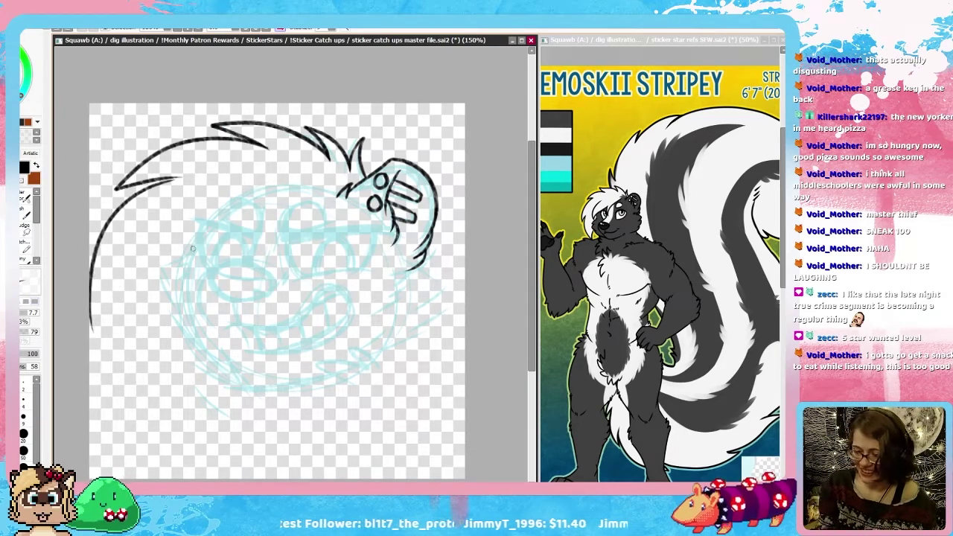
# Step: Redraw the hair's back edge with a side spike and sweep it down to pointed tips below the chin
pyautogui.hotkey('ctrl', 'z')
pyautogui.moveTo(174, 177)
pyautogui.mouseDown()
pyautogui.moveTo(94, 315)
pyautogui.moveTo(129, 272)
pyautogui.mouseUp()
pyautogui.moveTo(129, 272)
pyautogui.mouseDown()
pyautogui.moveTo(119, 330)
pyautogui.moveTo(160, 418)
pyautogui.mouseUp()
pyautogui.moveTo(159, 418)
pyautogui.mouseDown()
pyautogui.moveTo(170, 344)
pyautogui.moveTo(180, 427)
pyautogui.mouseUp()
pyautogui.moveTo(191, 369); pyautogui.dragTo(178, 428)
# Step: Ink both half-lidded eyes and the rounded brow spots, mirroring the view for the smaller eye
pyautogui.moveTo(285, 243)
pyautogui.mouseDown()
pyautogui.moveTo(381, 229)
pyautogui.moveTo(354, 269)
pyautogui.moveTo(306, 258)
pyautogui.moveTo(323, 272)
pyautogui.moveTo(336, 242)
pyautogui.moveTo(350, 266)
pyautogui.mouseUp()
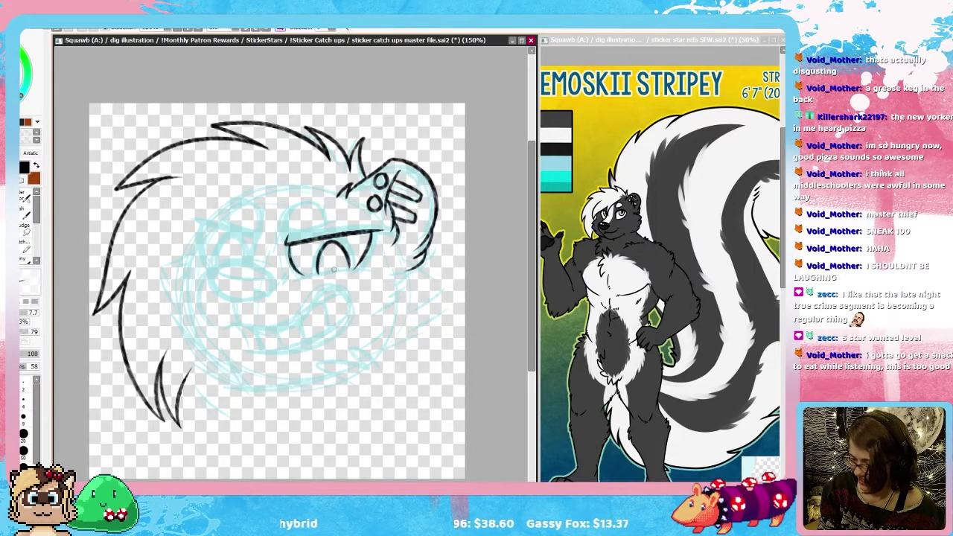
pyautogui.moveTo(296, 280); pyautogui.dragTo(383, 266)
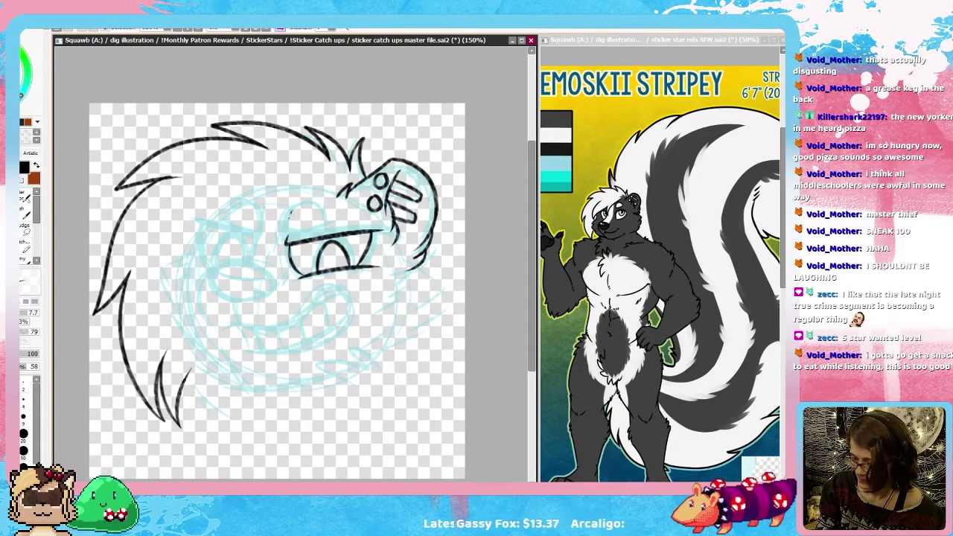
pyautogui.moveTo(288, 235)
pyautogui.mouseDown()
pyautogui.moveTo(321, 218)
pyautogui.moveTo(281, 240)
pyautogui.moveTo(253, 235)
pyautogui.moveTo(268, 215)
pyautogui.moveTo(251, 259)
pyautogui.mouseUp()
pyautogui.press('h')
pyautogui.moveTo(325, 243)
pyautogui.mouseDown()
pyautogui.moveTo(392, 218)
pyautogui.moveTo(367, 261)
pyautogui.moveTo(388, 219)
pyautogui.mouseUp()
pyautogui.hotkey('ctrl', 'z')
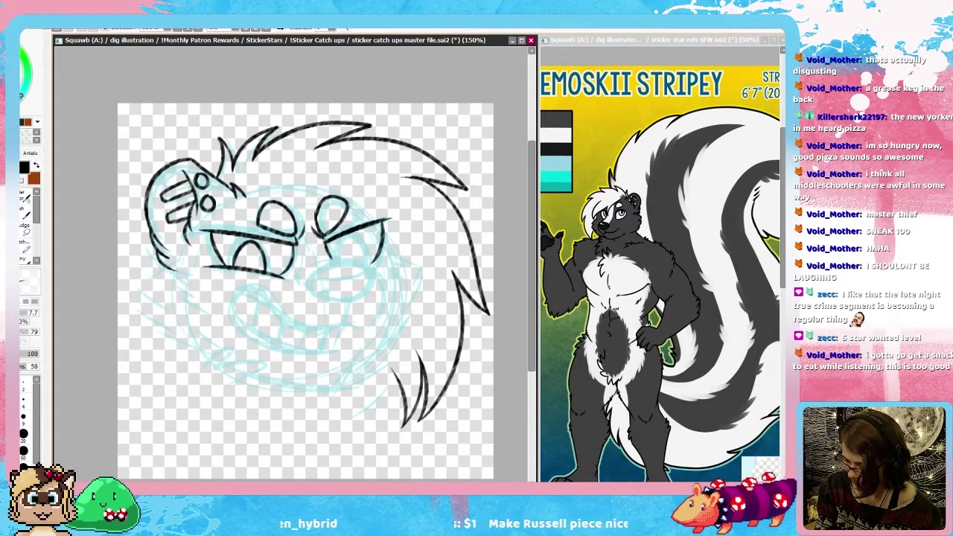
# Step: Ink the nose and muzzle, then the curled grin with vertical tooth lines and a lower lip
pyautogui.moveTo(318, 270)
pyautogui.mouseDown()
pyautogui.moveTo(379, 262)
pyautogui.moveTo(351, 302)
pyautogui.moveTo(316, 277)
pyautogui.moveTo(335, 299)
pyautogui.moveTo(365, 296)
pyautogui.moveTo(371, 323)
pyautogui.moveTo(346, 323)
pyautogui.moveTo(352, 305)
pyautogui.moveTo(261, 285)
pyautogui.mouseUp()
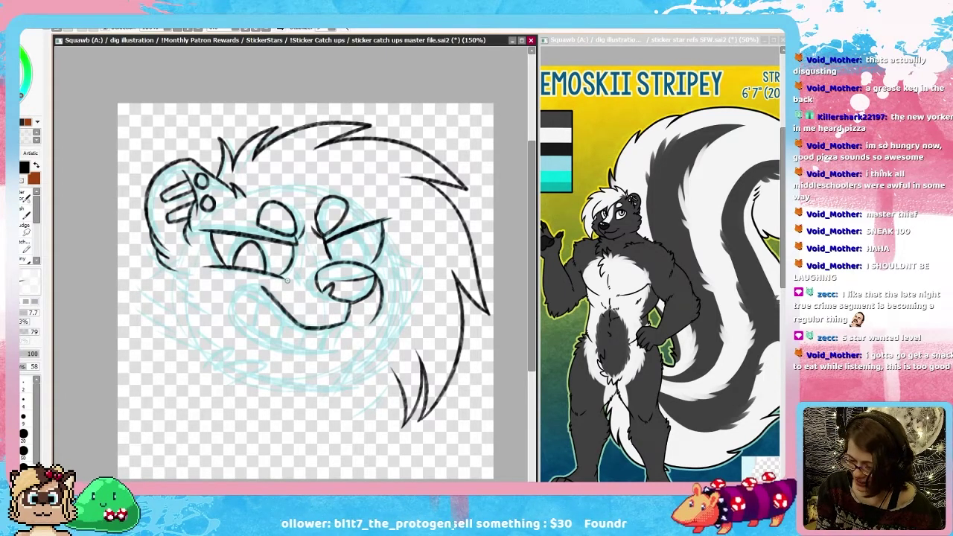
pyautogui.press('h')
pyautogui.hotkey('ctrl', 'z')
pyautogui.moveTo(225, 328); pyautogui.dragTo(329, 335)
pyautogui.moveTo(236, 322)
pyautogui.mouseDown()
pyautogui.moveTo(255, 354)
pyautogui.moveTo(296, 349)
pyautogui.mouseUp()
pyautogui.hotkey('ctrl', 'z')
pyautogui.moveTo(301, 313)
pyautogui.mouseDown()
pyautogui.moveTo(312, 337)
pyautogui.moveTo(332, 294)
pyautogui.moveTo(323, 332)
pyautogui.mouseUp()
pyautogui.moveTo(253, 350)
pyautogui.mouseDown()
pyautogui.moveTo(286, 348)
pyautogui.moveTo(349, 313)
pyautogui.mouseUp()
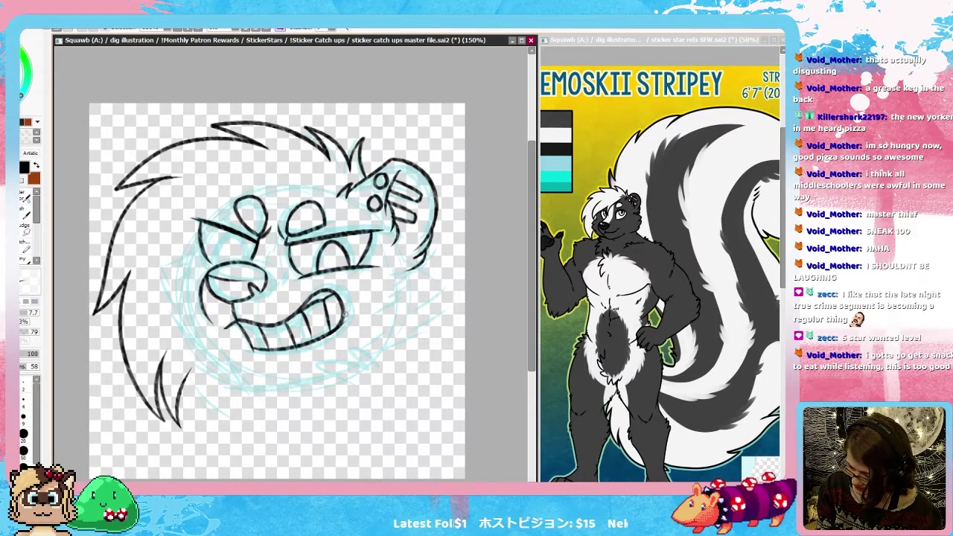
# Step: Check the grin mirrored, undo its lower lip and tooth lines, and redraw the teeth
pyautogui.press('h')
pyautogui.press('h')
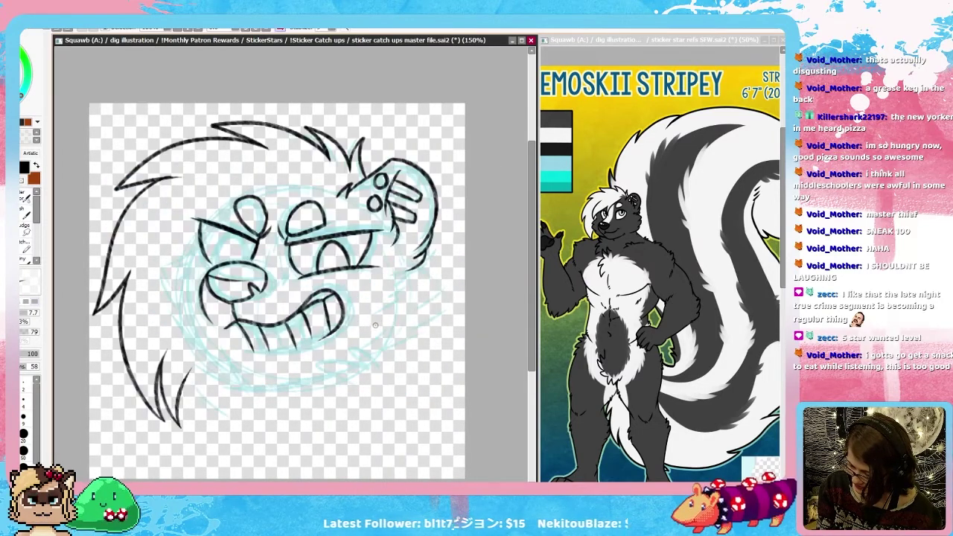
pyautogui.hotkey('ctrl', 'z')
pyautogui.hotkey('ctrl', 'z')
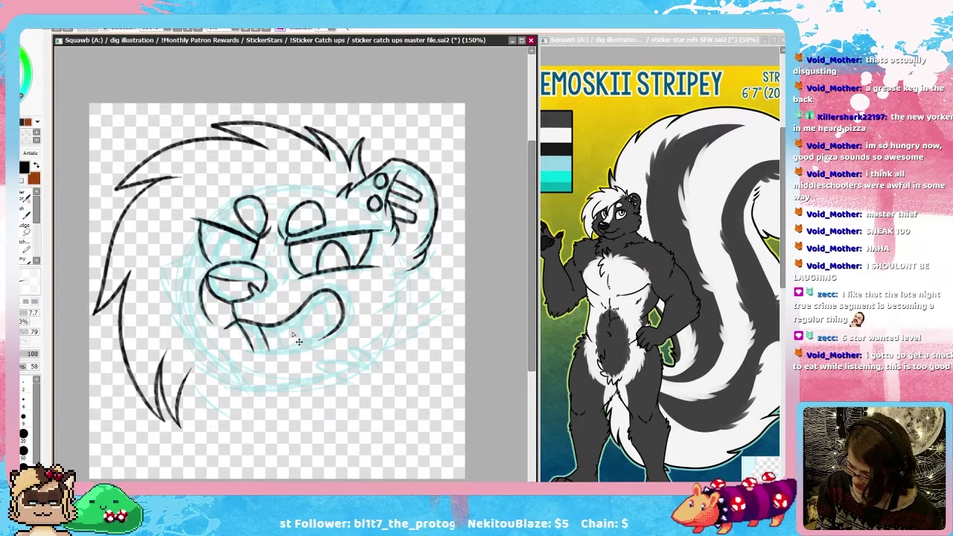
pyautogui.moveTo(287, 323); pyautogui.dragTo(296, 348)
pyautogui.moveTo(308, 308)
pyautogui.mouseDown()
pyautogui.moveTo(318, 336)
pyautogui.moveTo(316, 303)
pyautogui.moveTo(338, 294)
pyautogui.mouseUp()
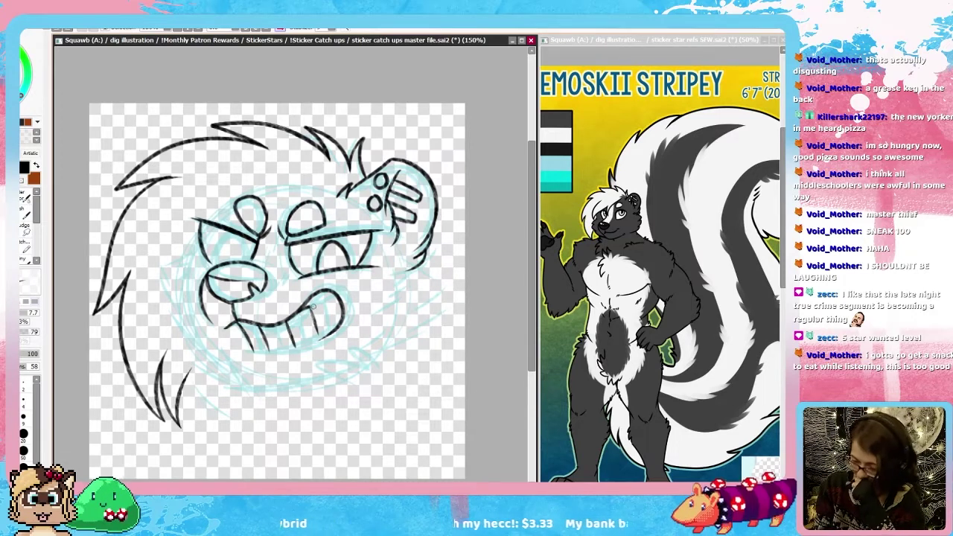
pyautogui.moveTo(312, 306)
pyautogui.mouseDown()
pyautogui.moveTo(337, 297)
pyautogui.moveTo(336, 326)
pyautogui.moveTo(319, 337)
pyautogui.mouseUp()
# Step: Rework the rear tooth lines to follow the grin's upward curl and close the mouth with a lower lip line
pyautogui.hotkey('ctrl', 'z')
pyautogui.hotkey('ctrl', 'z')
pyautogui.hotkey('ctrl', 'z')
pyautogui.hotkey('ctrl', 'z')
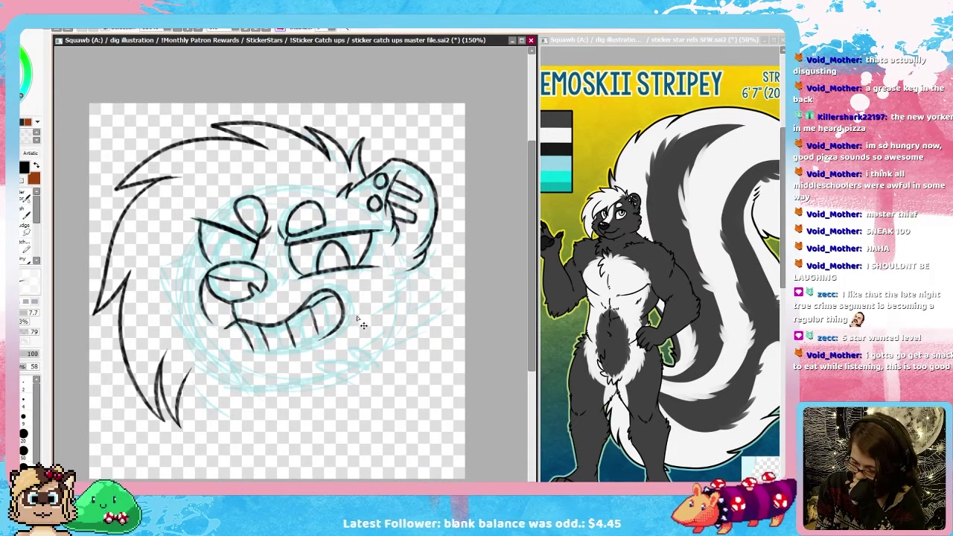
pyautogui.moveTo(322, 290); pyautogui.dragTo(337, 324)
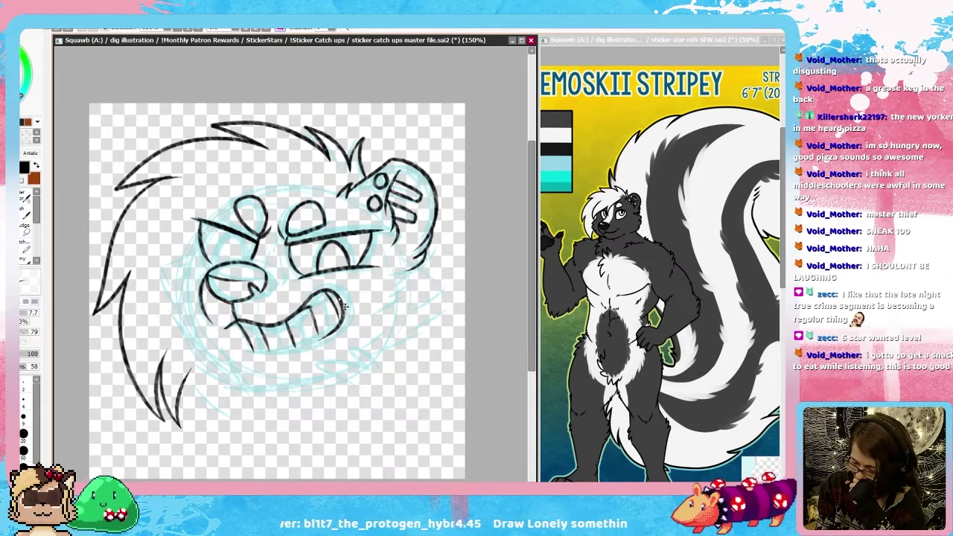
pyautogui.hotkey('ctrl', 'z')
pyautogui.hotkey('ctrl', 'z')
pyautogui.hotkey('ctrl', 'z')
pyautogui.moveTo(308, 303); pyautogui.dragTo(317, 339)
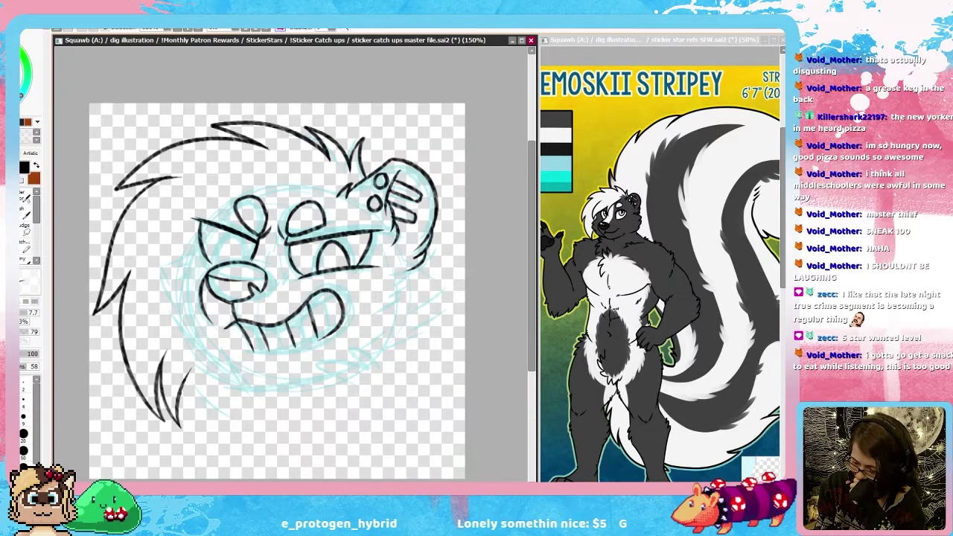
pyautogui.moveTo(331, 290)
pyautogui.mouseDown()
pyautogui.moveTo(334, 331)
pyautogui.moveTo(247, 349)
pyautogui.moveTo(337, 329)
pyautogui.mouseUp()
pyautogui.hotkey('ctrl', 'z')
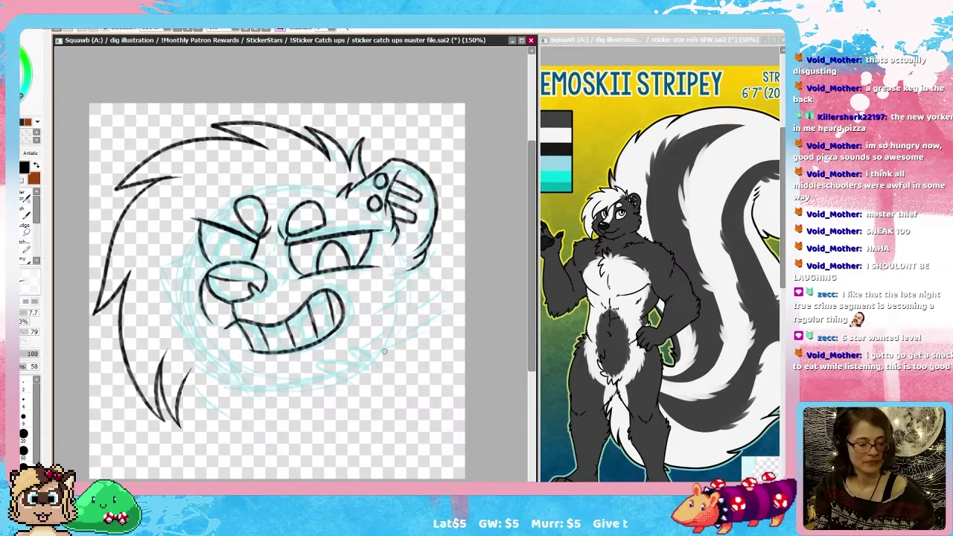
# Step: Mirror the view, ink the smaller eye's iris and add jagged fur tufts to both cheeks
pyautogui.press('h')
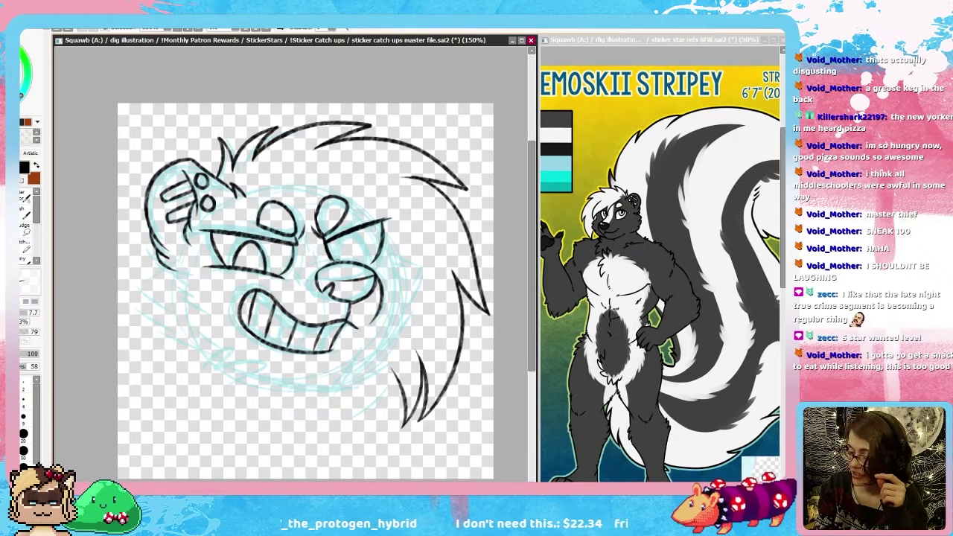
pyautogui.moveTo(333, 260); pyautogui.dragTo(358, 263)
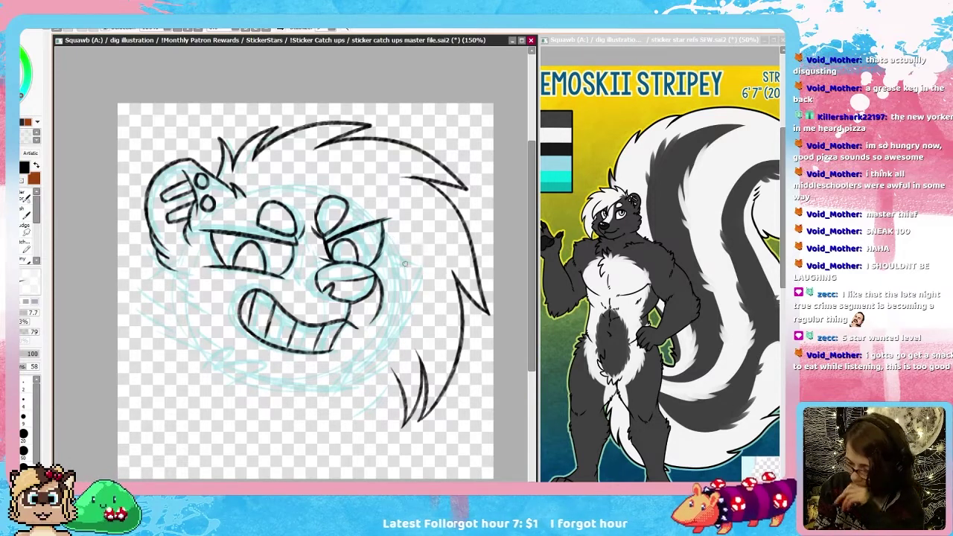
pyautogui.moveTo(391, 257)
pyautogui.mouseDown()
pyautogui.moveTo(402, 260)
pyautogui.moveTo(401, 295)
pyautogui.moveTo(387, 302)
pyautogui.mouseUp()
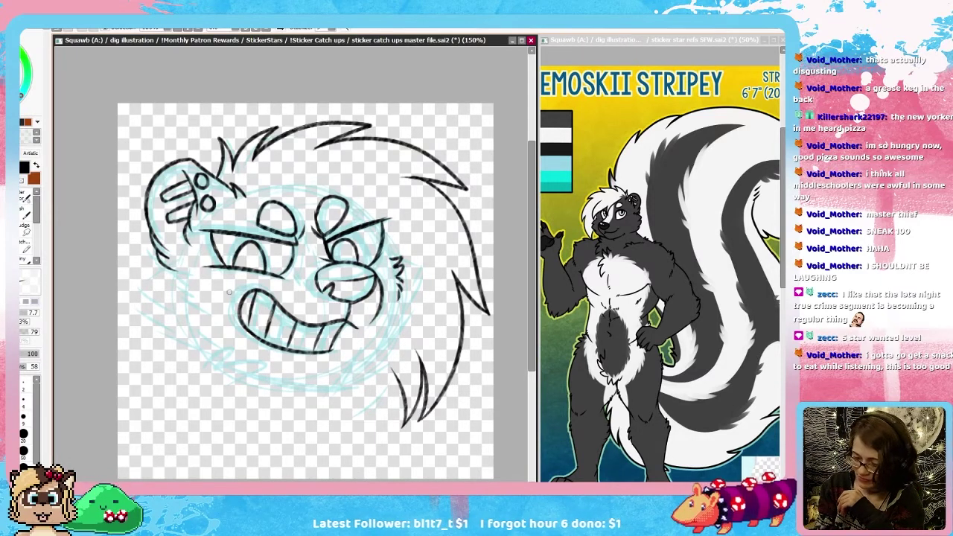
pyautogui.moveTo(197, 265)
pyautogui.mouseDown()
pyautogui.moveTo(179, 275)
pyautogui.moveTo(195, 308)
pyautogui.moveTo(191, 301)
pyautogui.mouseUp()
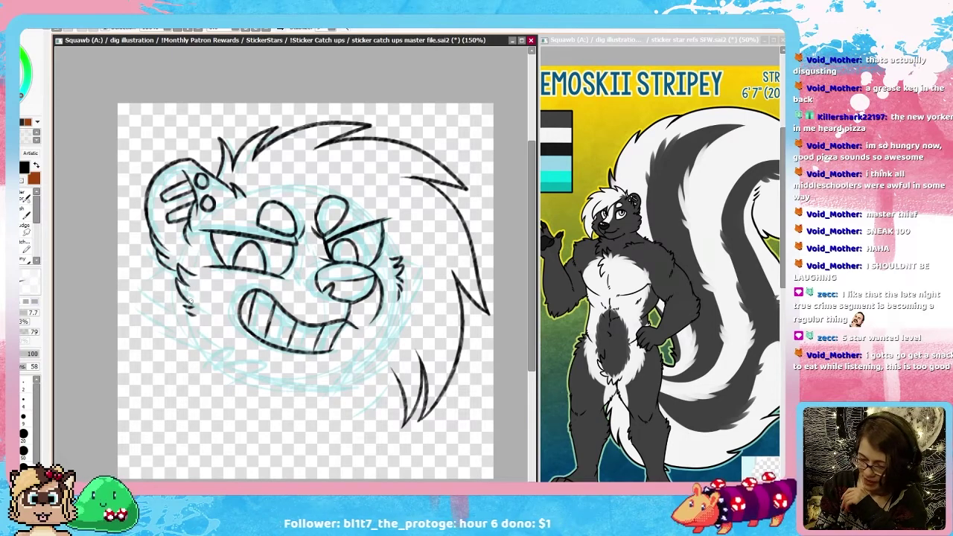
pyautogui.moveTo(388, 240)
pyautogui.mouseDown()
pyautogui.moveTo(429, 267)
pyautogui.moveTo(424, 306)
pyautogui.moveTo(405, 323)
pyautogui.mouseUp()
# Step: Thicken the outer edges of both eyes and add short crease strokes at the larger eye's inner corner
pyautogui.moveTo(369, 265); pyautogui.dragTo(386, 219)
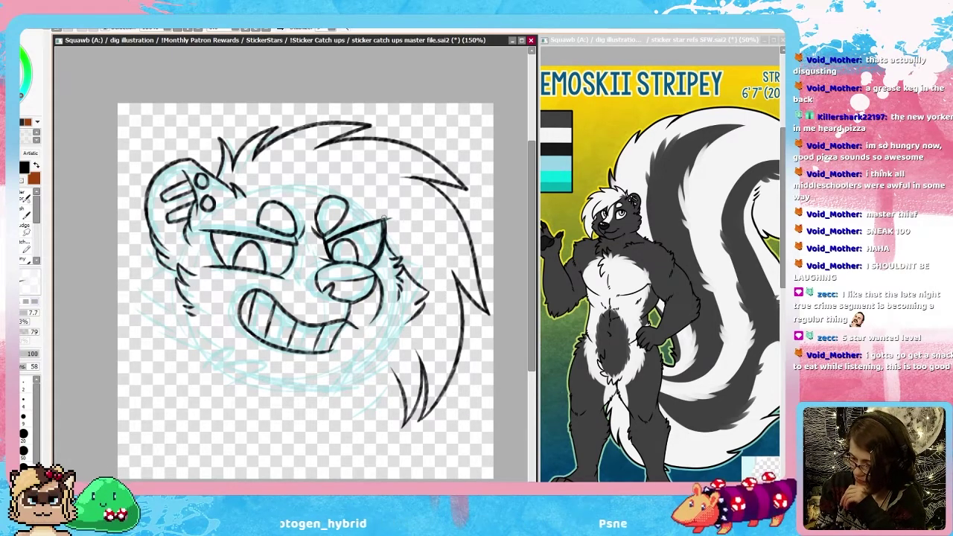
pyautogui.moveTo(210, 233)
pyautogui.mouseDown()
pyautogui.moveTo(222, 265)
pyautogui.moveTo(211, 234)
pyautogui.mouseUp()
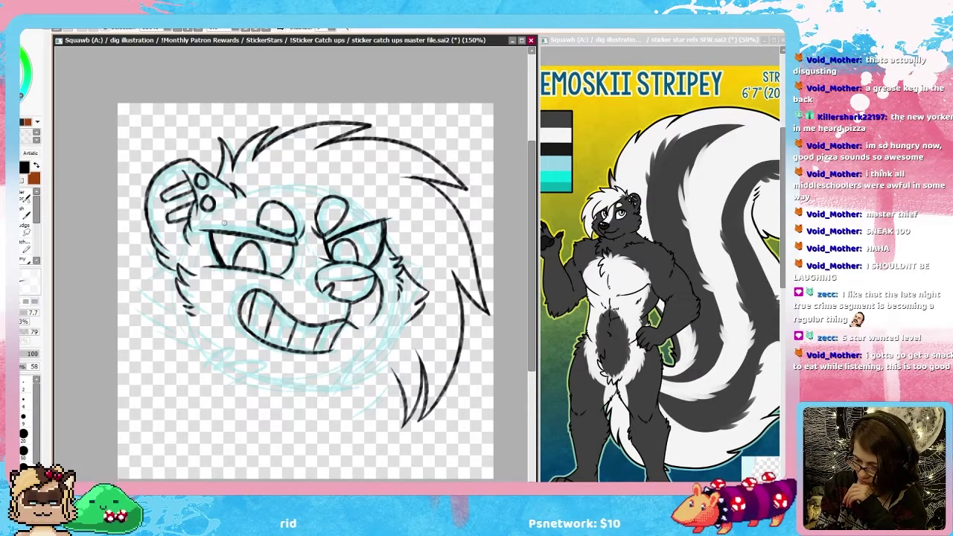
pyautogui.moveTo(287, 273)
pyautogui.mouseDown()
pyautogui.moveTo(295, 244)
pyautogui.moveTo(294, 275)
pyautogui.mouseUp()
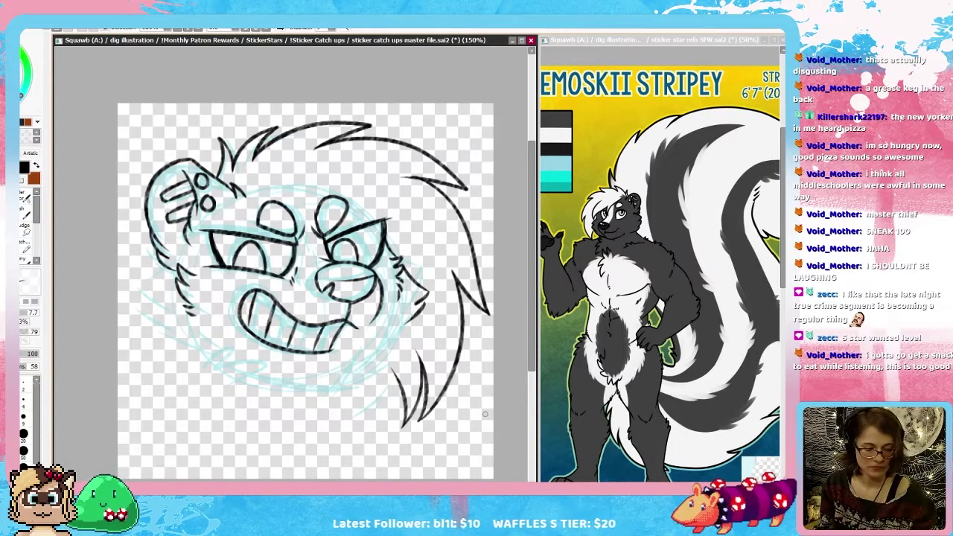
# Step: Flip the view back and ink the near cheek's long fur, the jaw tufts and the chin line
pyautogui.press('h')
pyautogui.moveTo(406, 270)
pyautogui.mouseDown()
pyautogui.moveTo(436, 277)
pyautogui.moveTo(411, 290)
pyautogui.moveTo(395, 332)
pyautogui.mouseUp()
pyautogui.moveTo(434, 301); pyautogui.dragTo(371, 367)
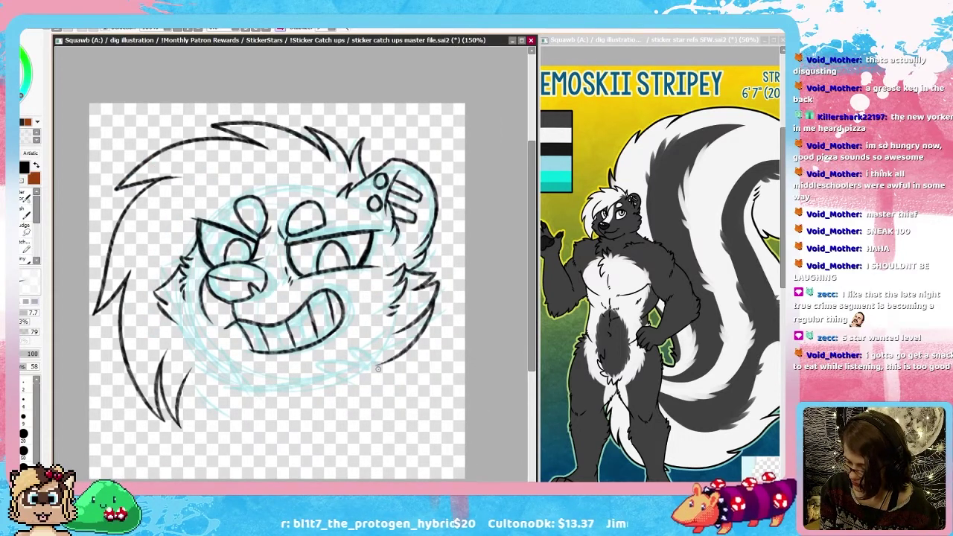
pyautogui.hotkey('ctrl', 'z')
pyautogui.moveTo(435, 311)
pyautogui.mouseDown()
pyautogui.moveTo(365, 361)
pyautogui.moveTo(372, 366)
pyautogui.moveTo(335, 356)
pyautogui.moveTo(304, 390)
pyautogui.mouseUp()
pyautogui.moveTo(229, 364); pyautogui.dragTo(303, 387)
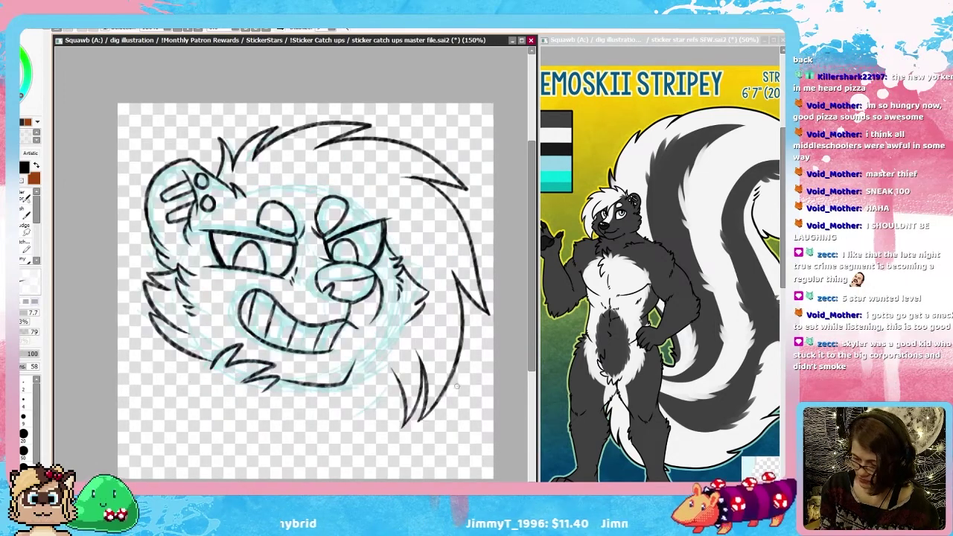
# Step: Ink the far side of the jaw up to the cheek and add spiky hair strands behind the chin, flipping the view to check
pyautogui.press('h')
pyautogui.moveTo(423, 304)
pyautogui.mouseDown()
pyautogui.moveTo(355, 370)
pyautogui.moveTo(380, 393)
pyautogui.moveTo(373, 369)
pyautogui.moveTo(348, 379)
pyautogui.mouseUp()
pyautogui.hotkey('ctrl', 'z')
pyautogui.moveTo(406, 339); pyautogui.dragTo(375, 362)
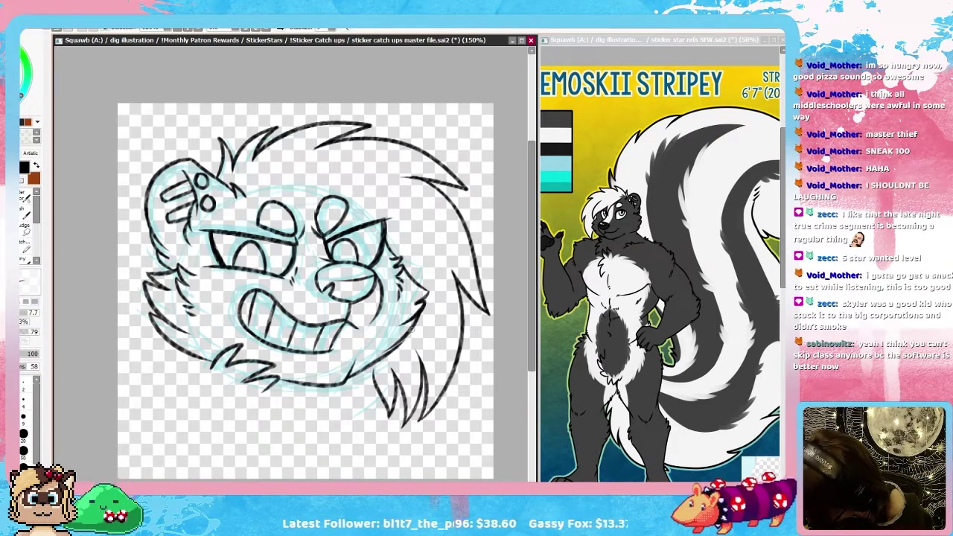
pyautogui.press('h')
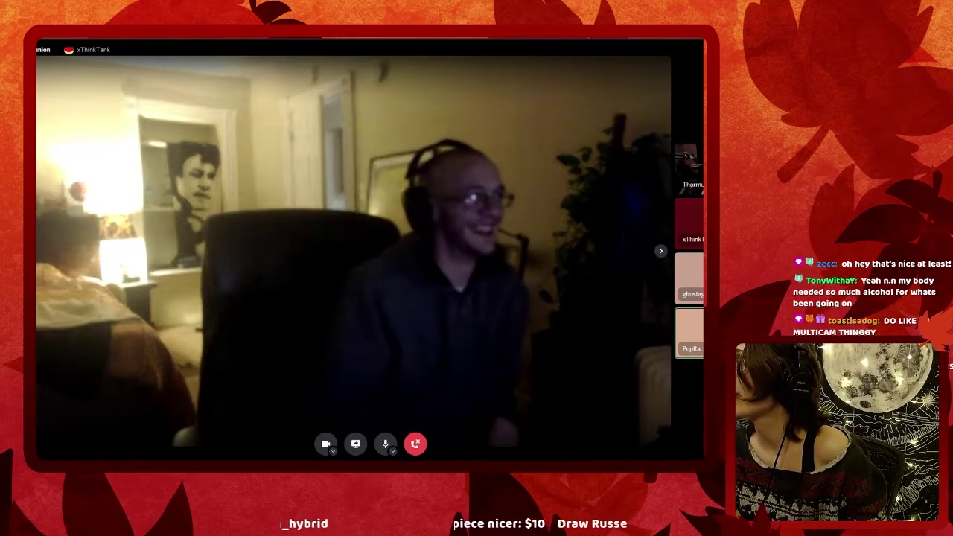
# Step: Return the Discord video call from the focused participant to the grid of all participants
pyautogui.click(537, 279)
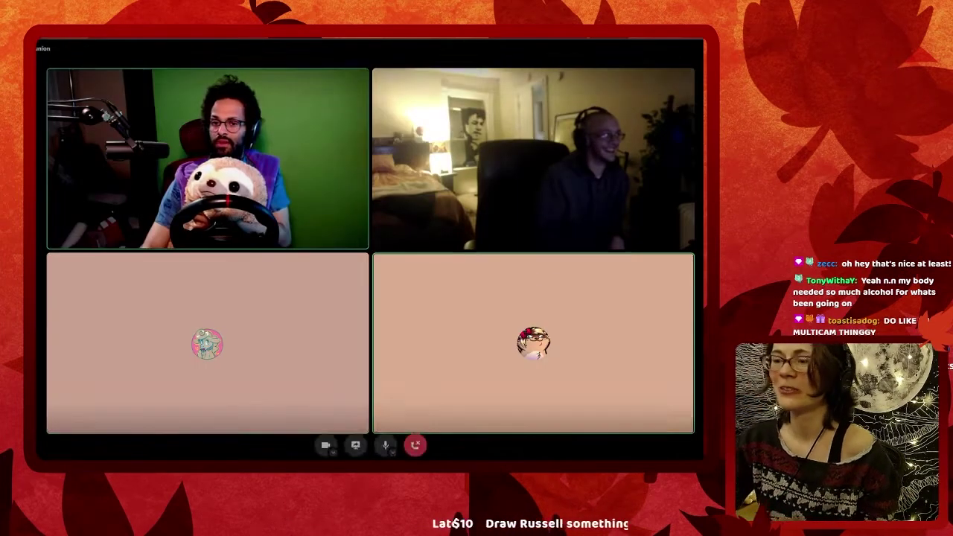